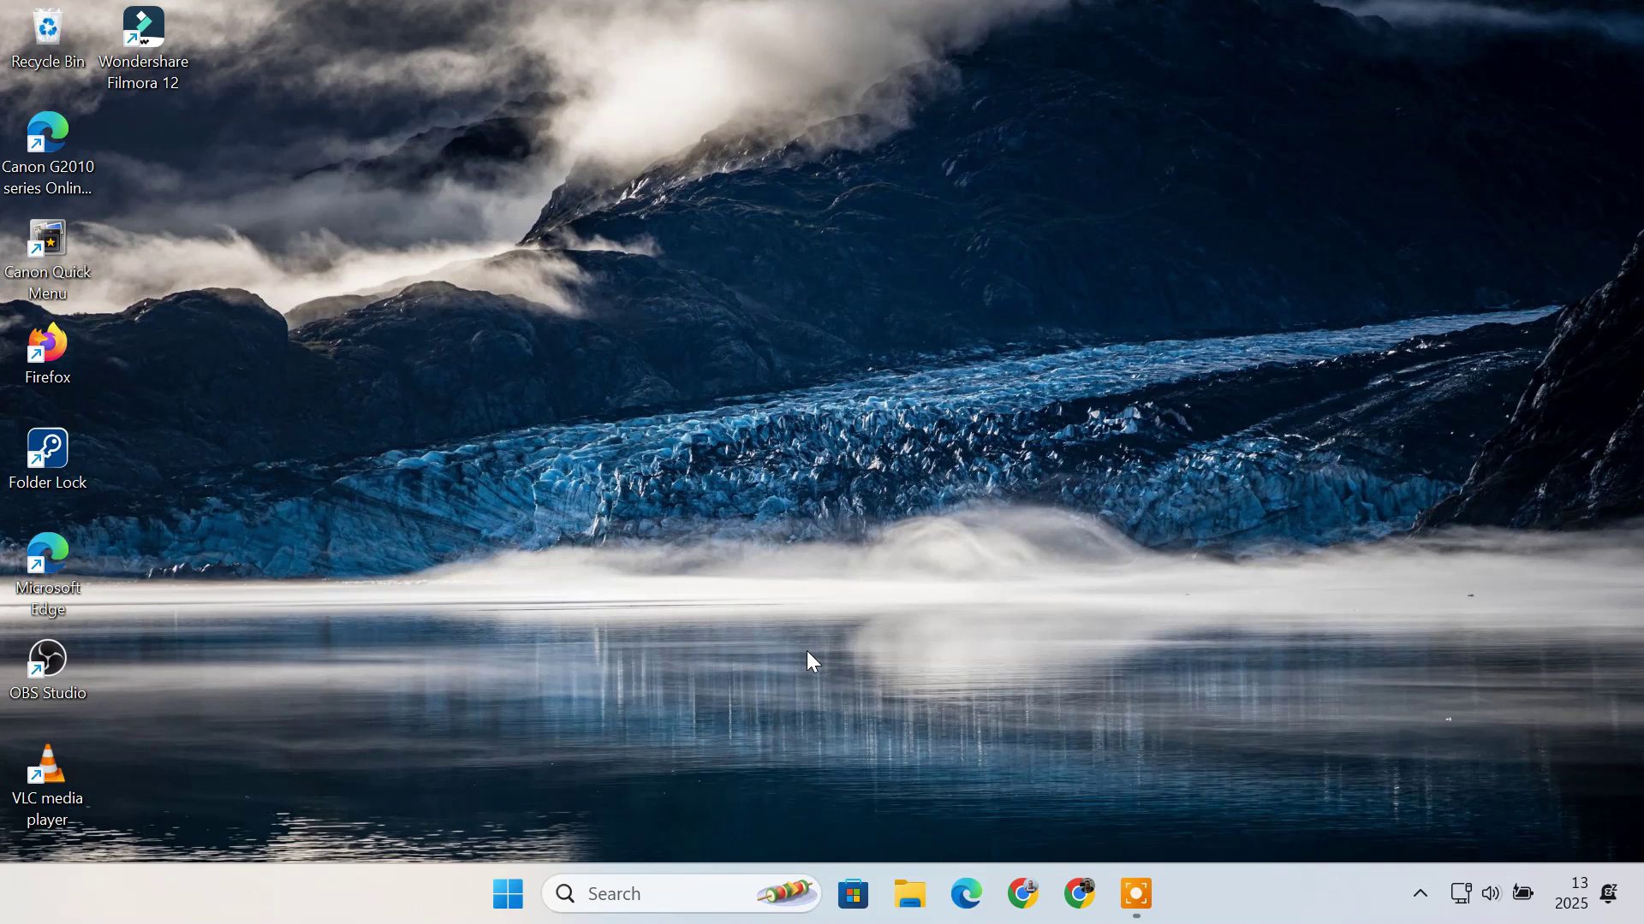
Launch Adobe Photoshop 2025 from a Windows search for 'adobe'.
left_click(675, 895)
type("ado")
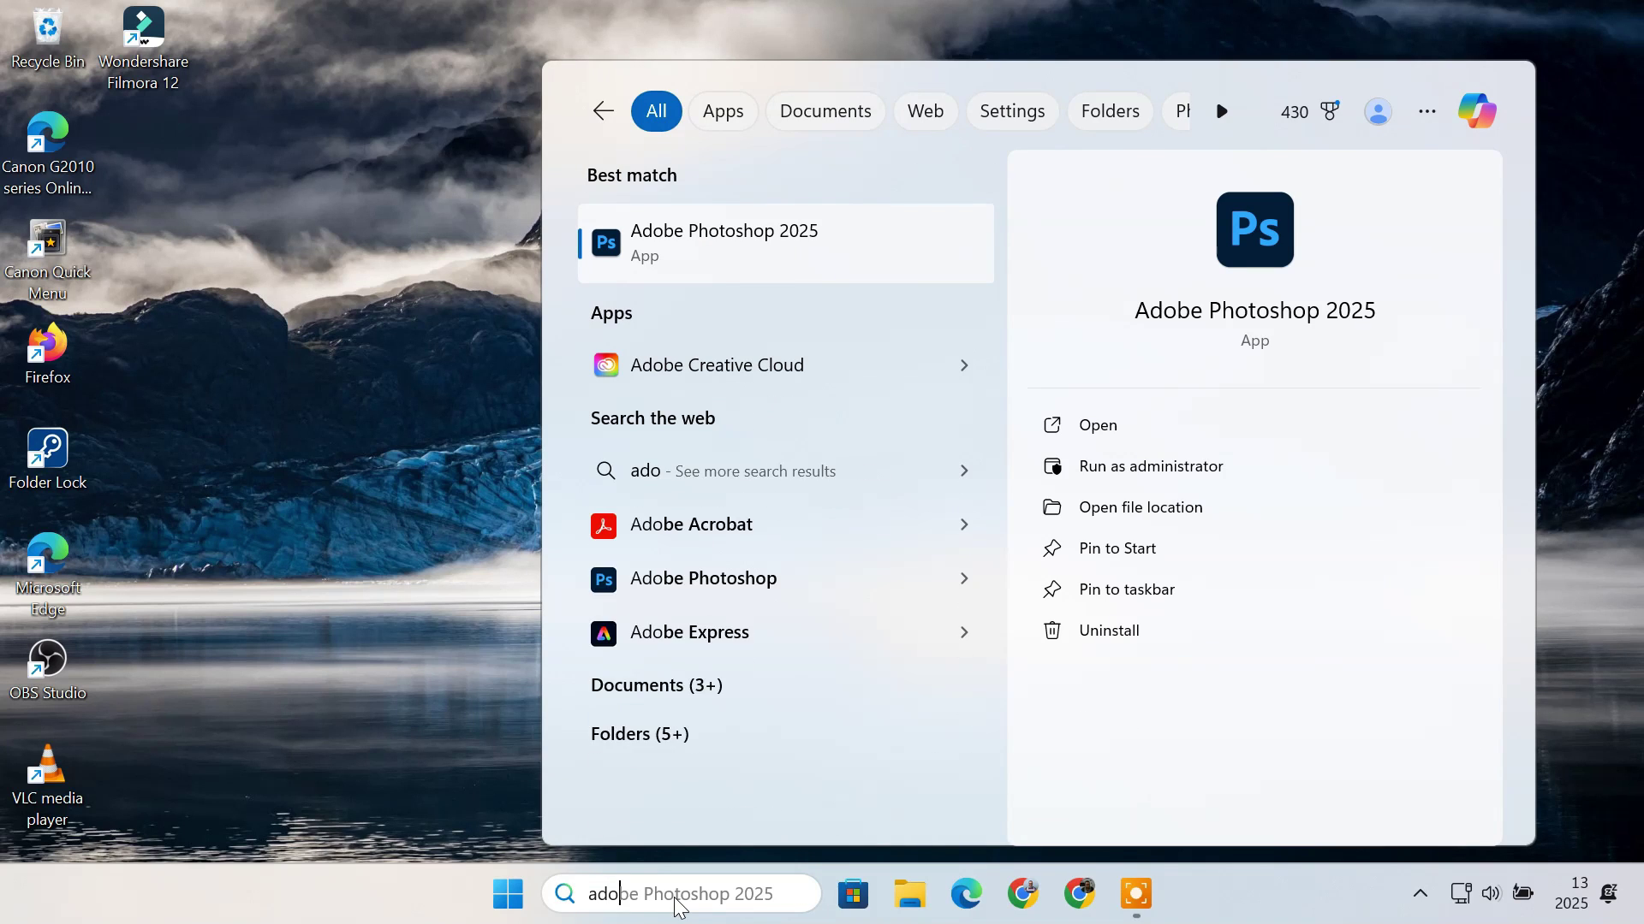
type("be")
left_click(834, 241)
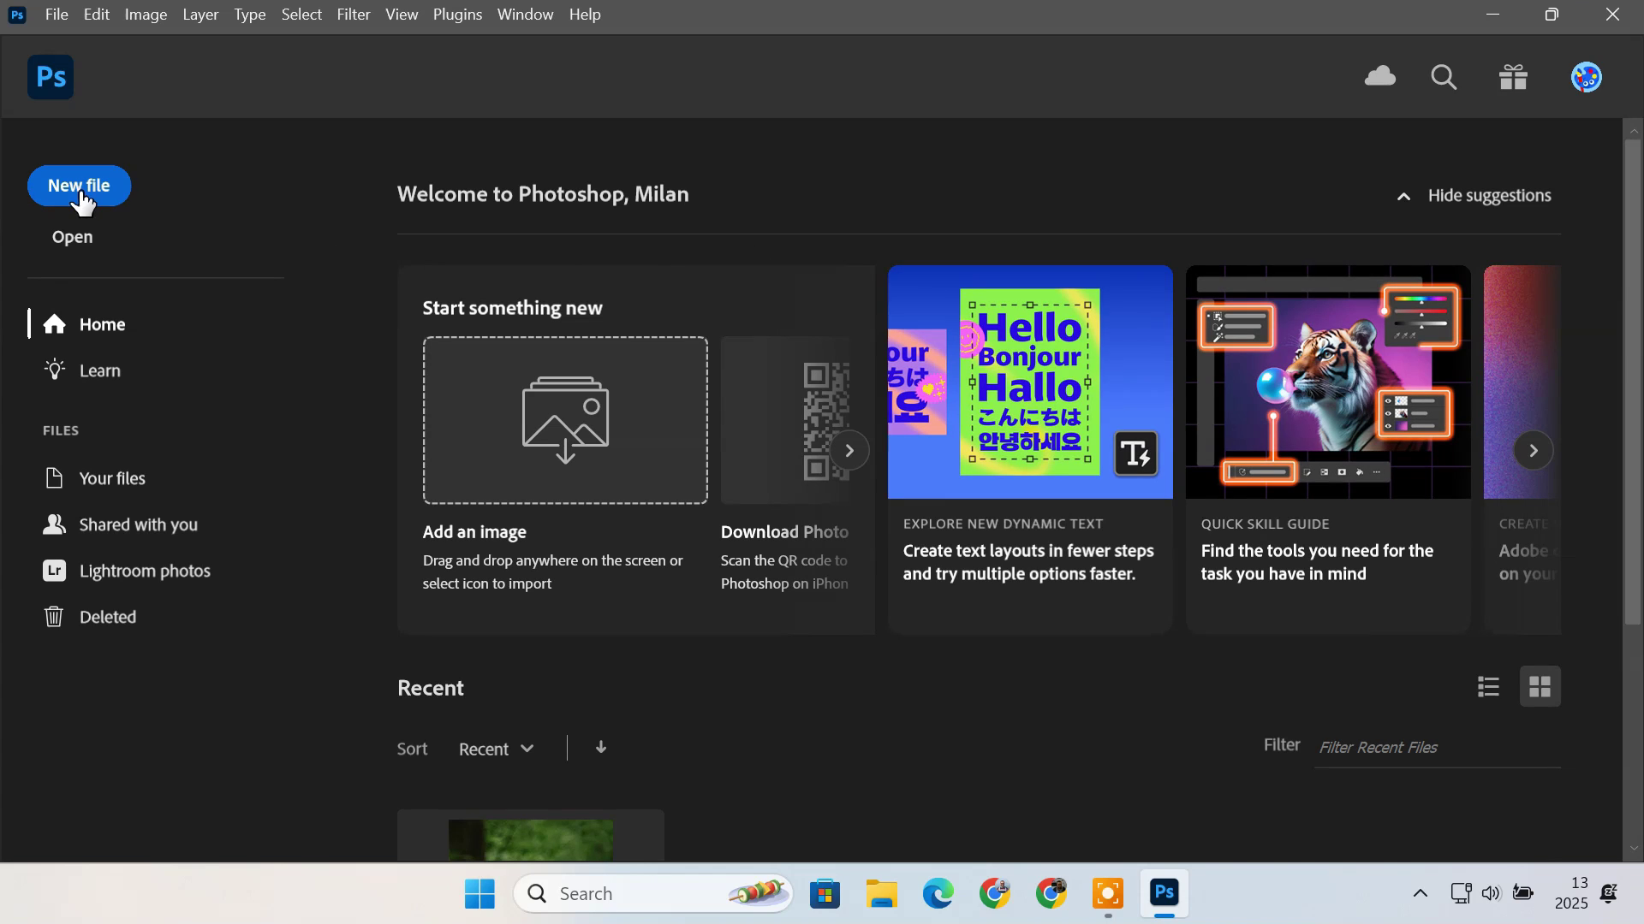
Create a new 1920 × 2880 px white document, then bring up File > Open.
left_click(79, 189)
left_click(1191, 338)
double_click(1192, 338)
type("2880")
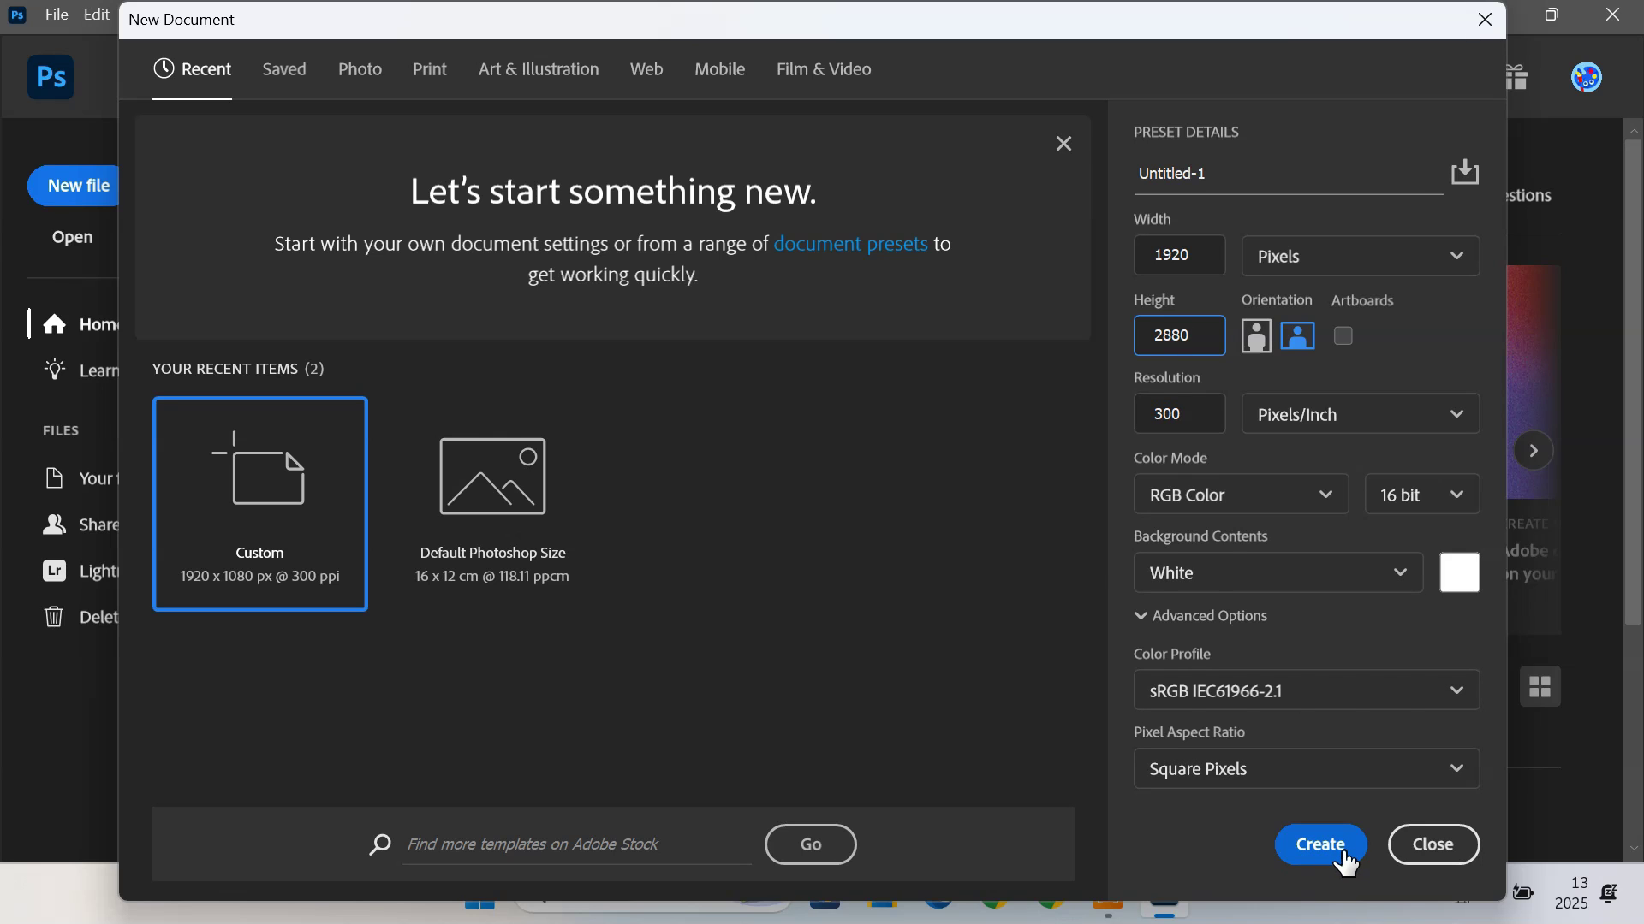
left_click(1341, 851)
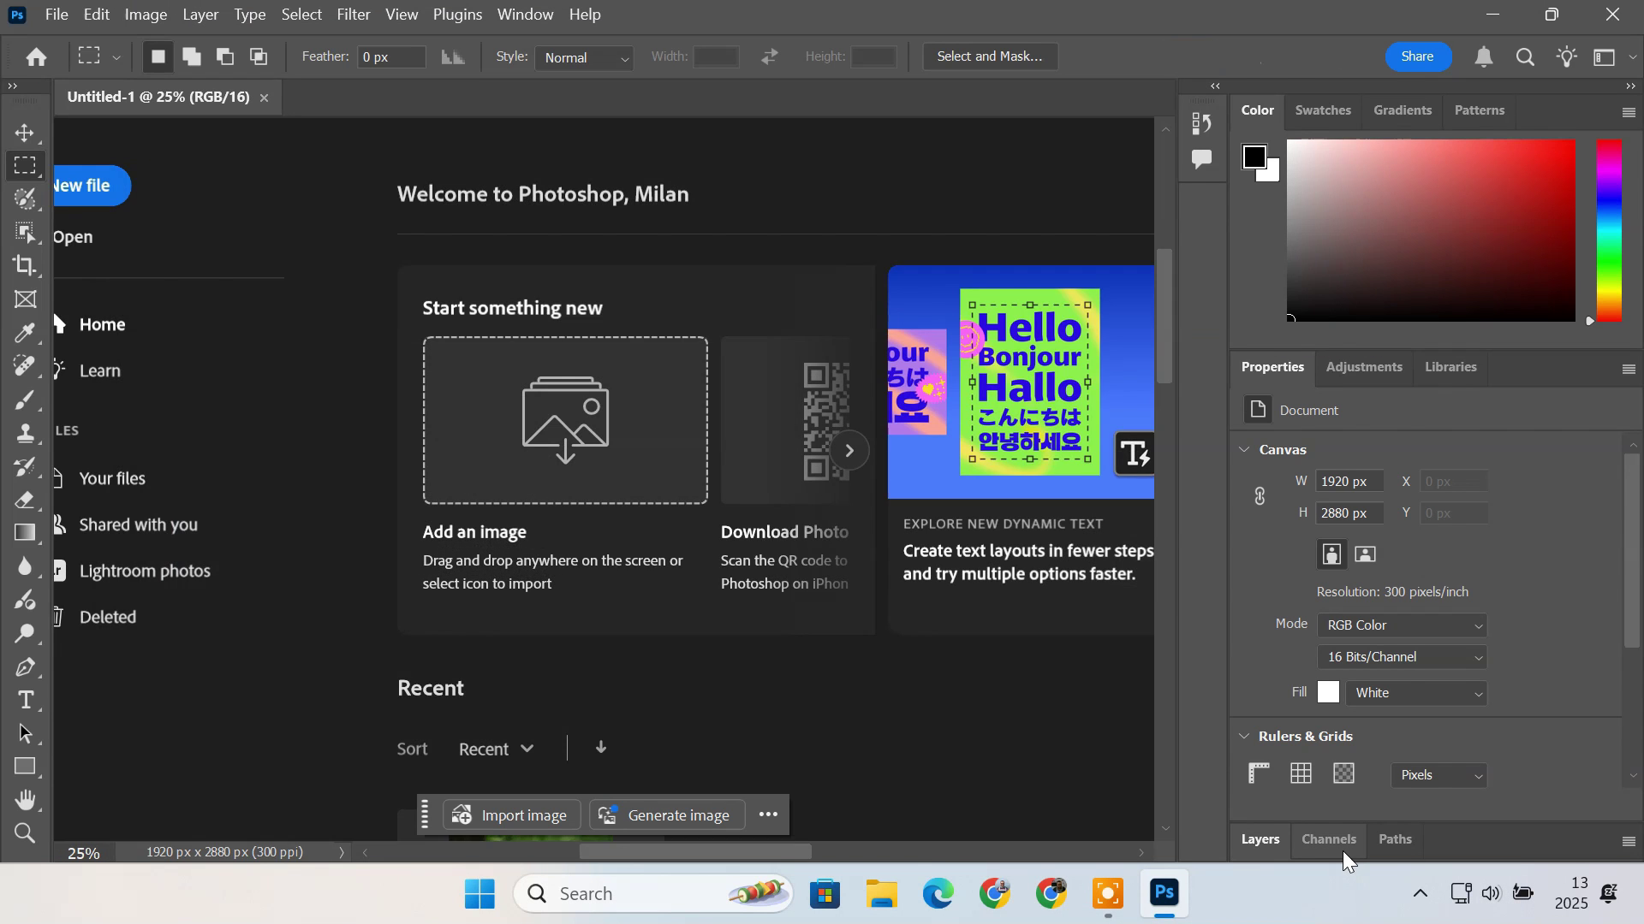
left_click(58, 17)
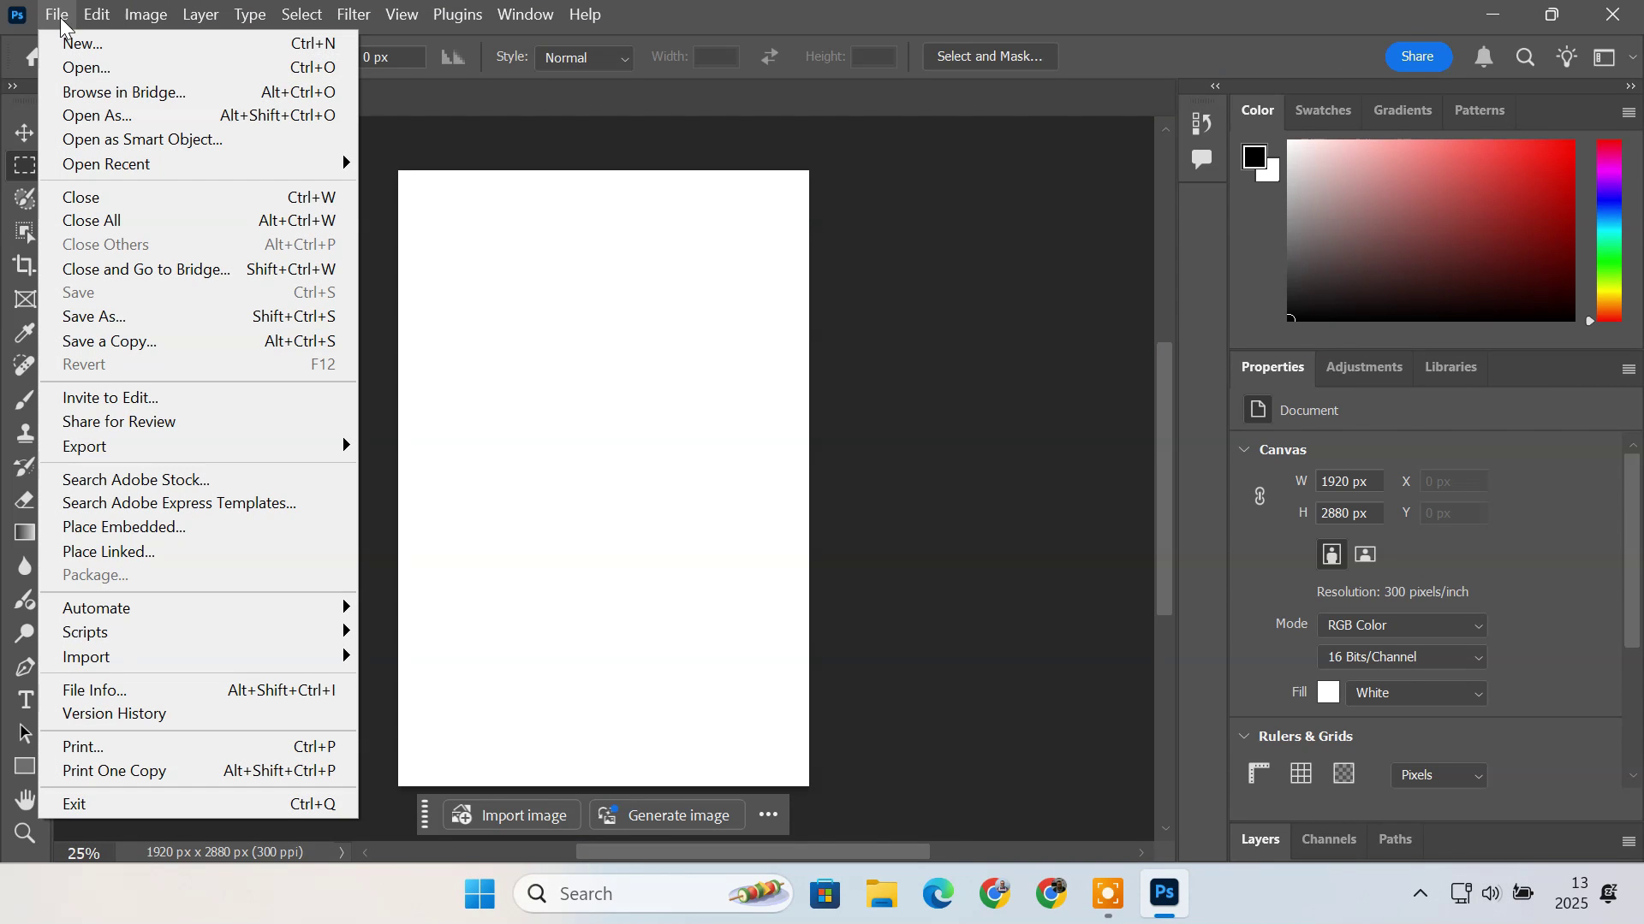
left_click(110, 69)
Open the leo-gilmant dog photo and test a rectangular selection over the dog's head.
left_click(352, 248)
left_click(604, 613)
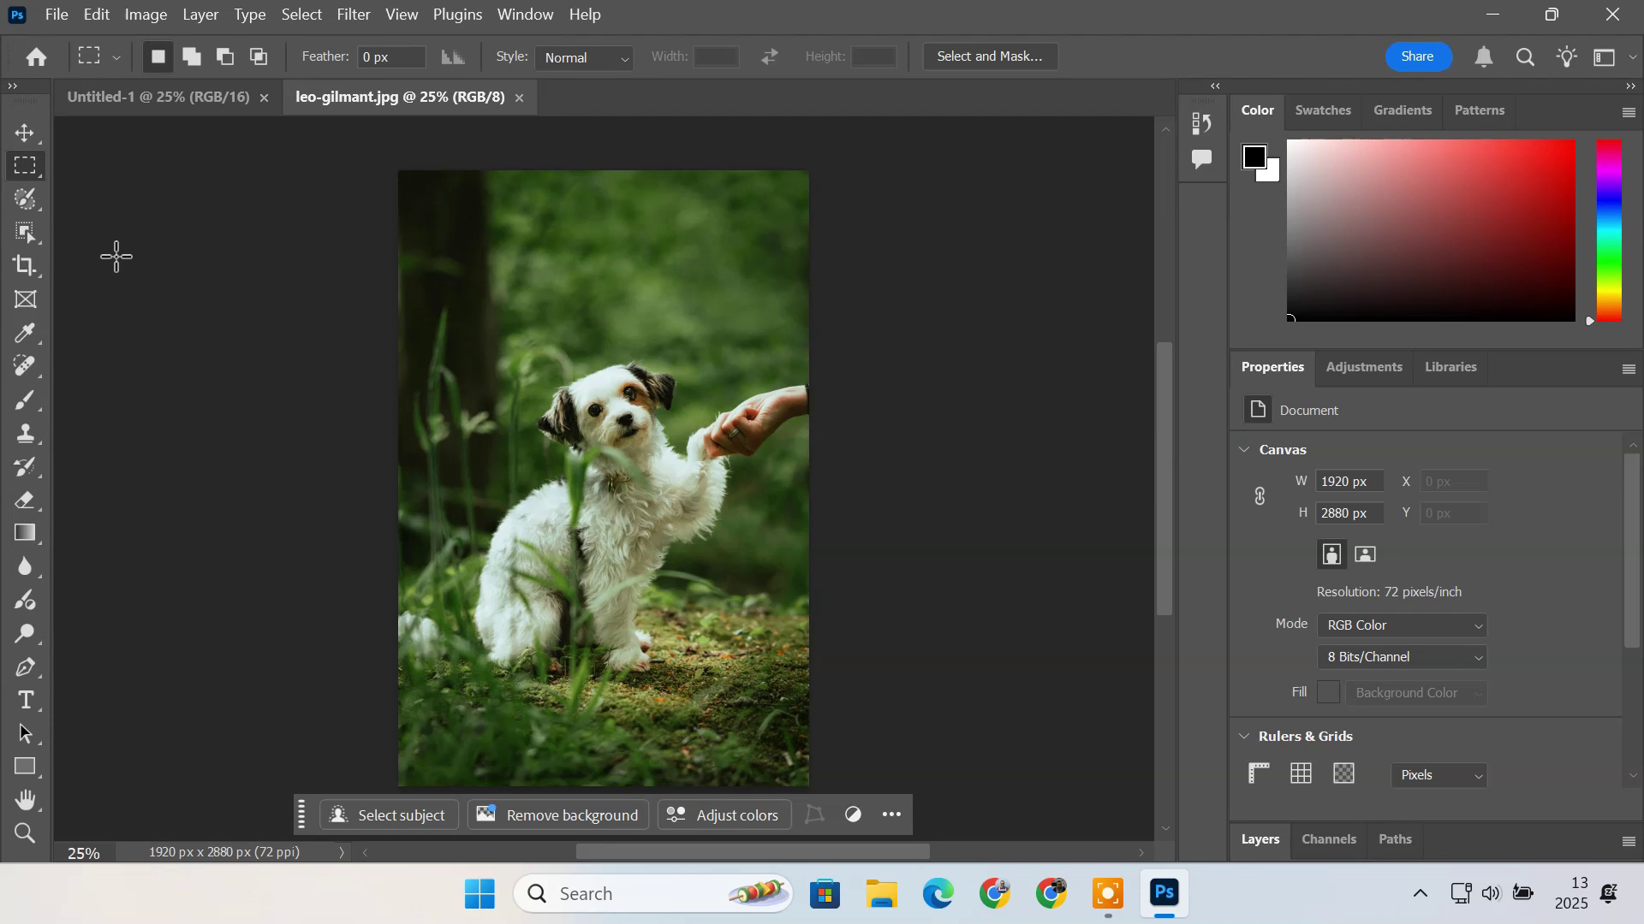
left_click_drag(475, 267, 715, 445)
left_click(910, 568)
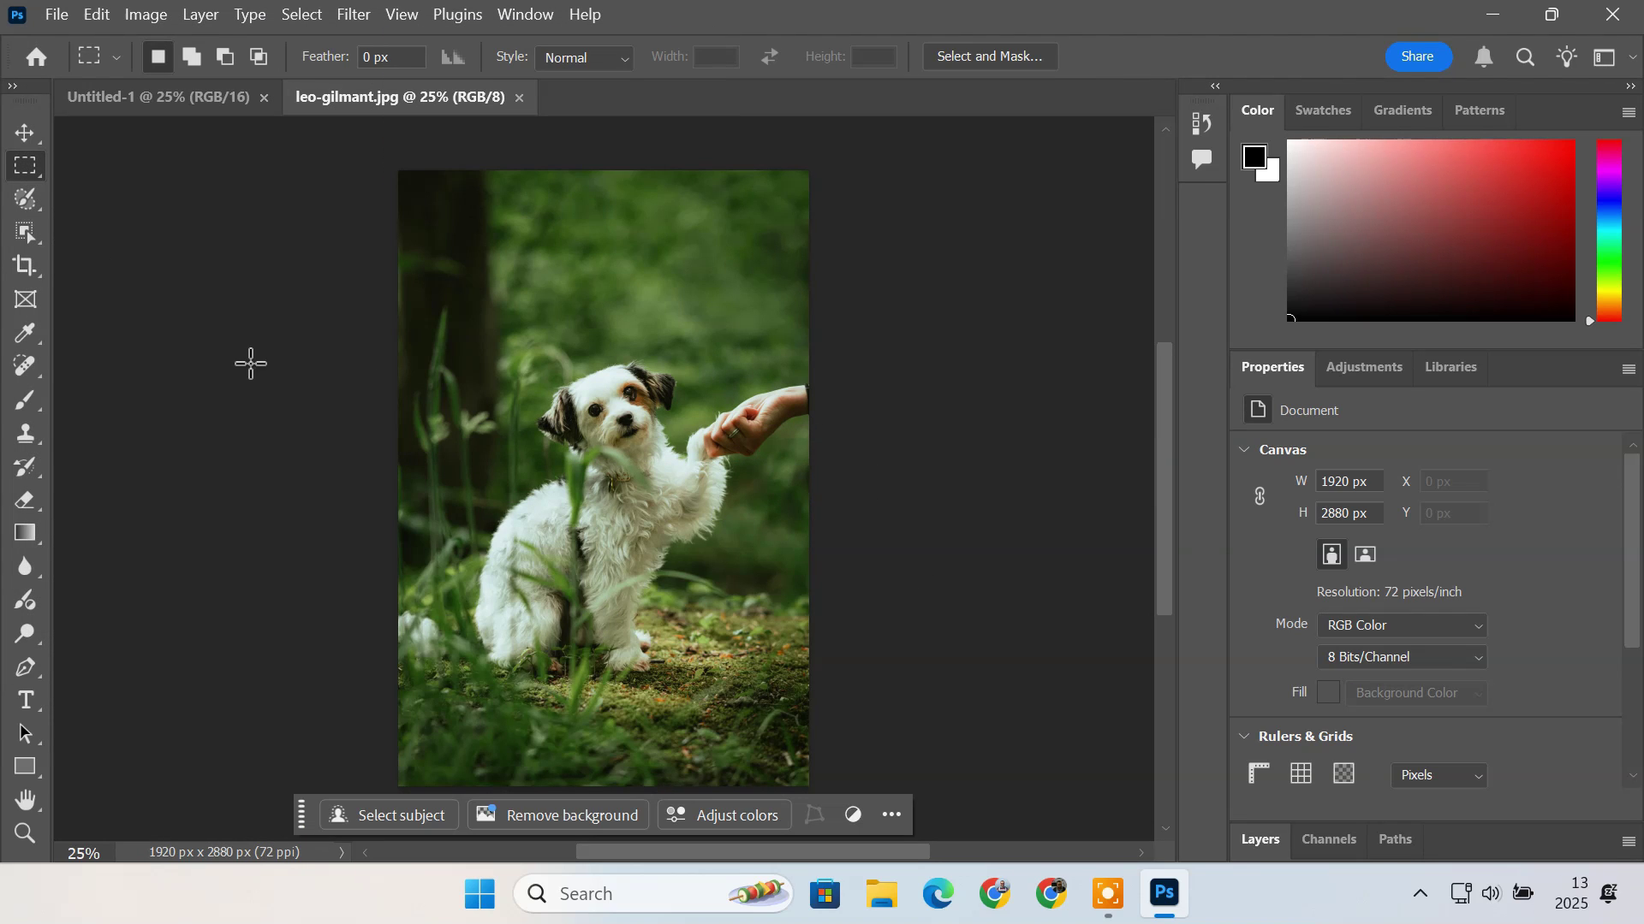
Try Quick Selection and Object Selection on the dog, then deselect.
left_click(26, 199)
mouse_move(583, 357)
left_mouse_down()
mouse_move(753, 514)
mouse_move(624, 470)
left_mouse_up()
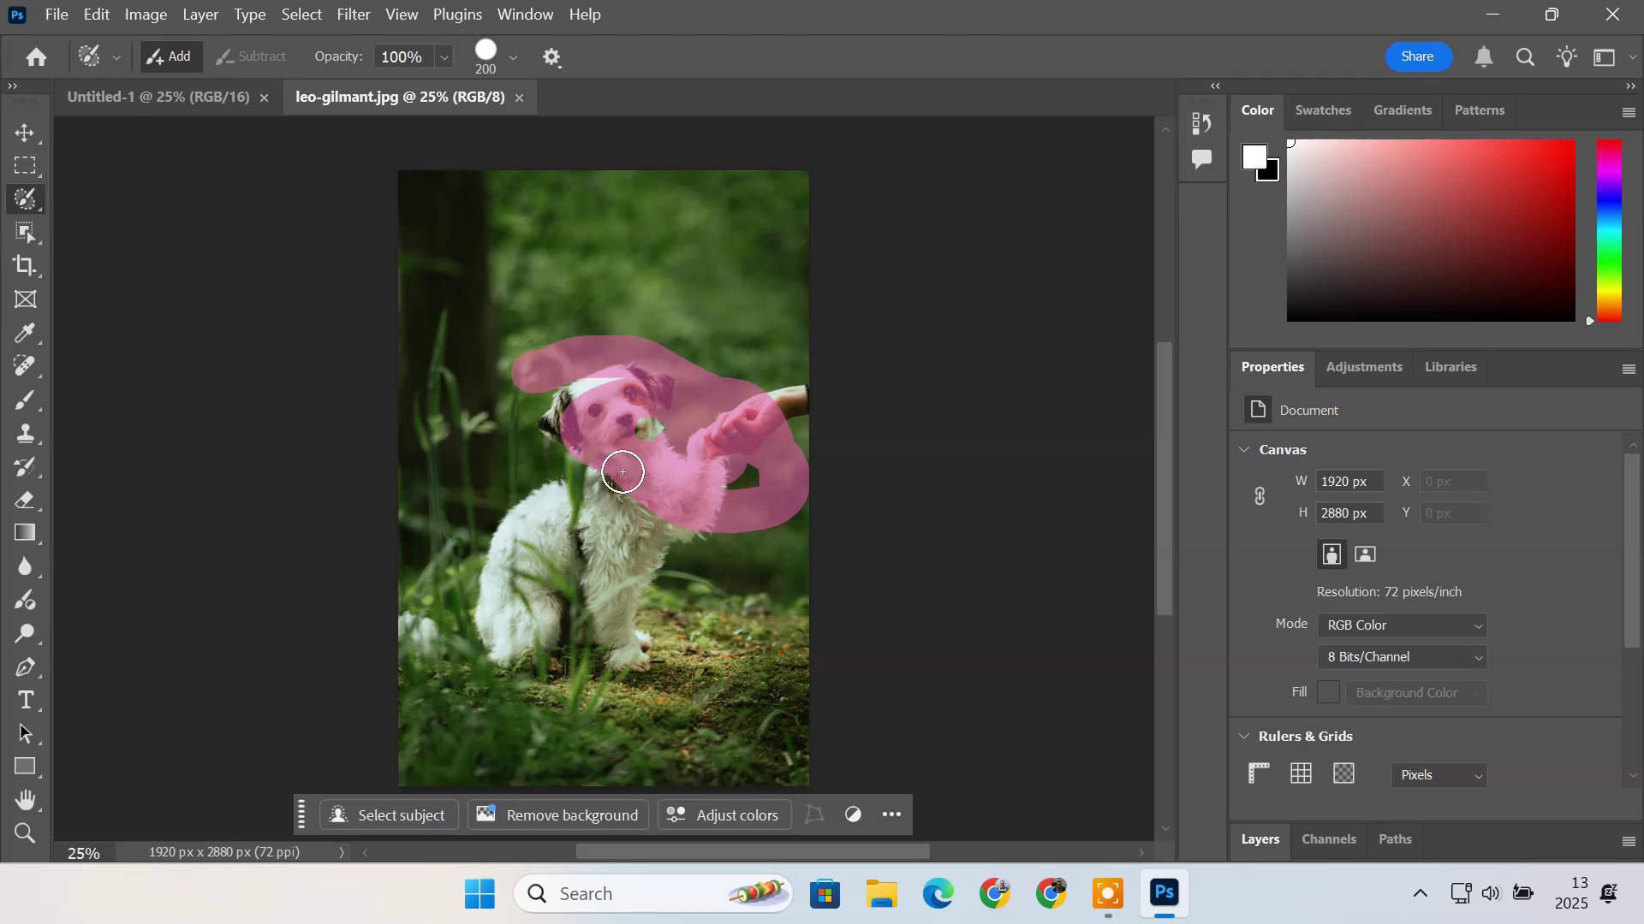
left_click(896, 569)
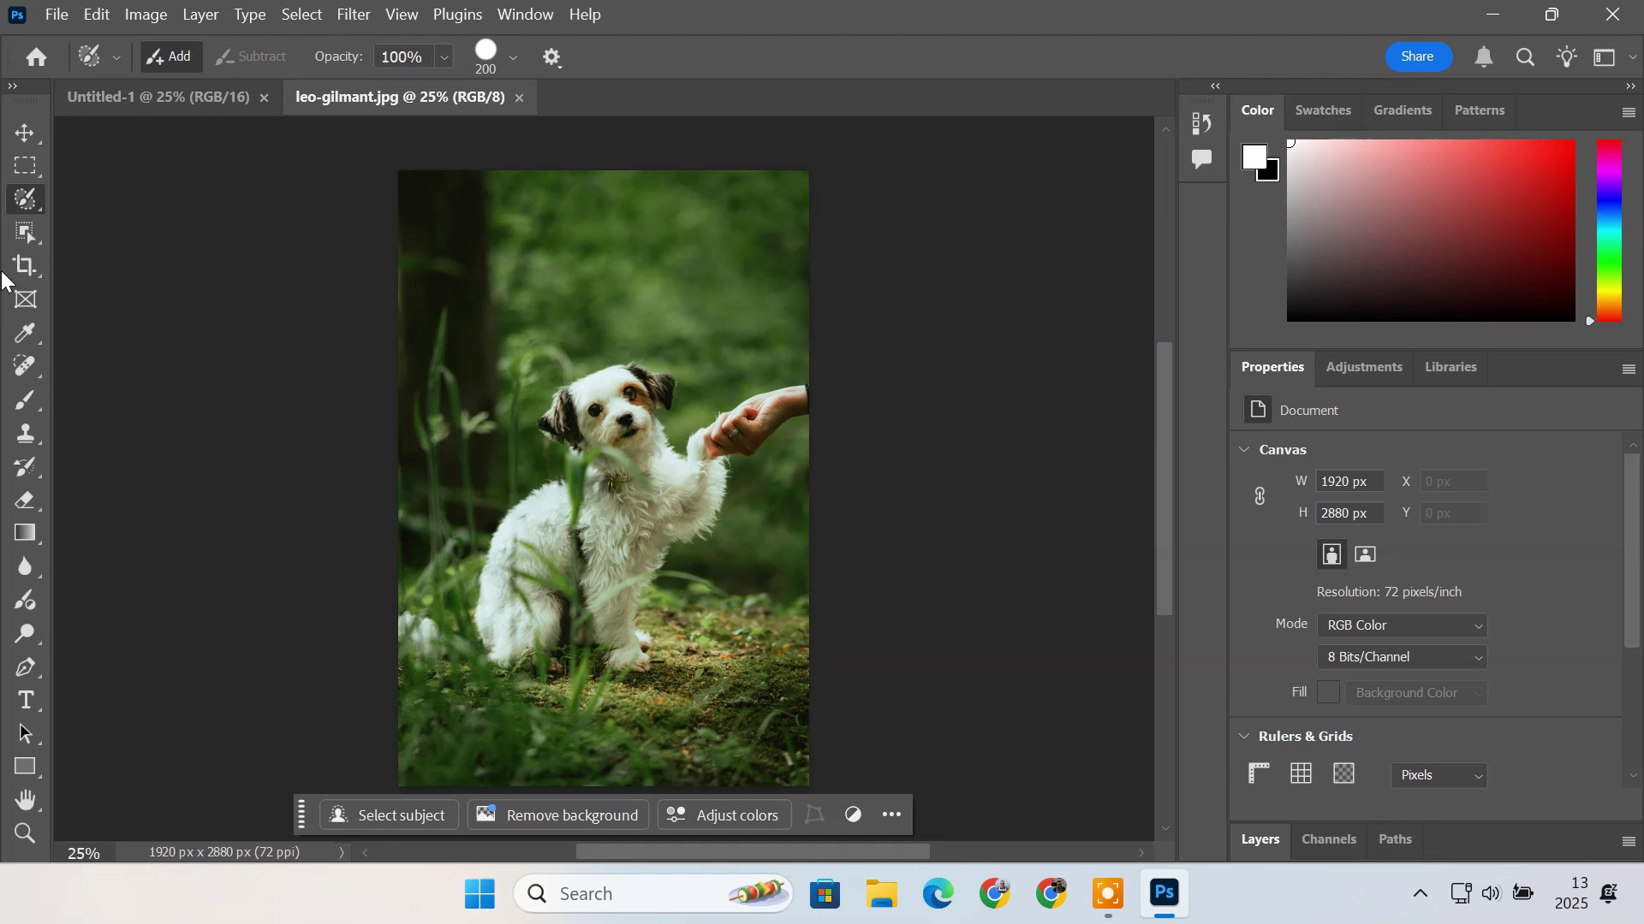
left_click(26, 232)
mouse_move(463, 304)
left_mouse_down()
mouse_move(617, 432)
mouse_move(726, 431)
left_mouse_up()
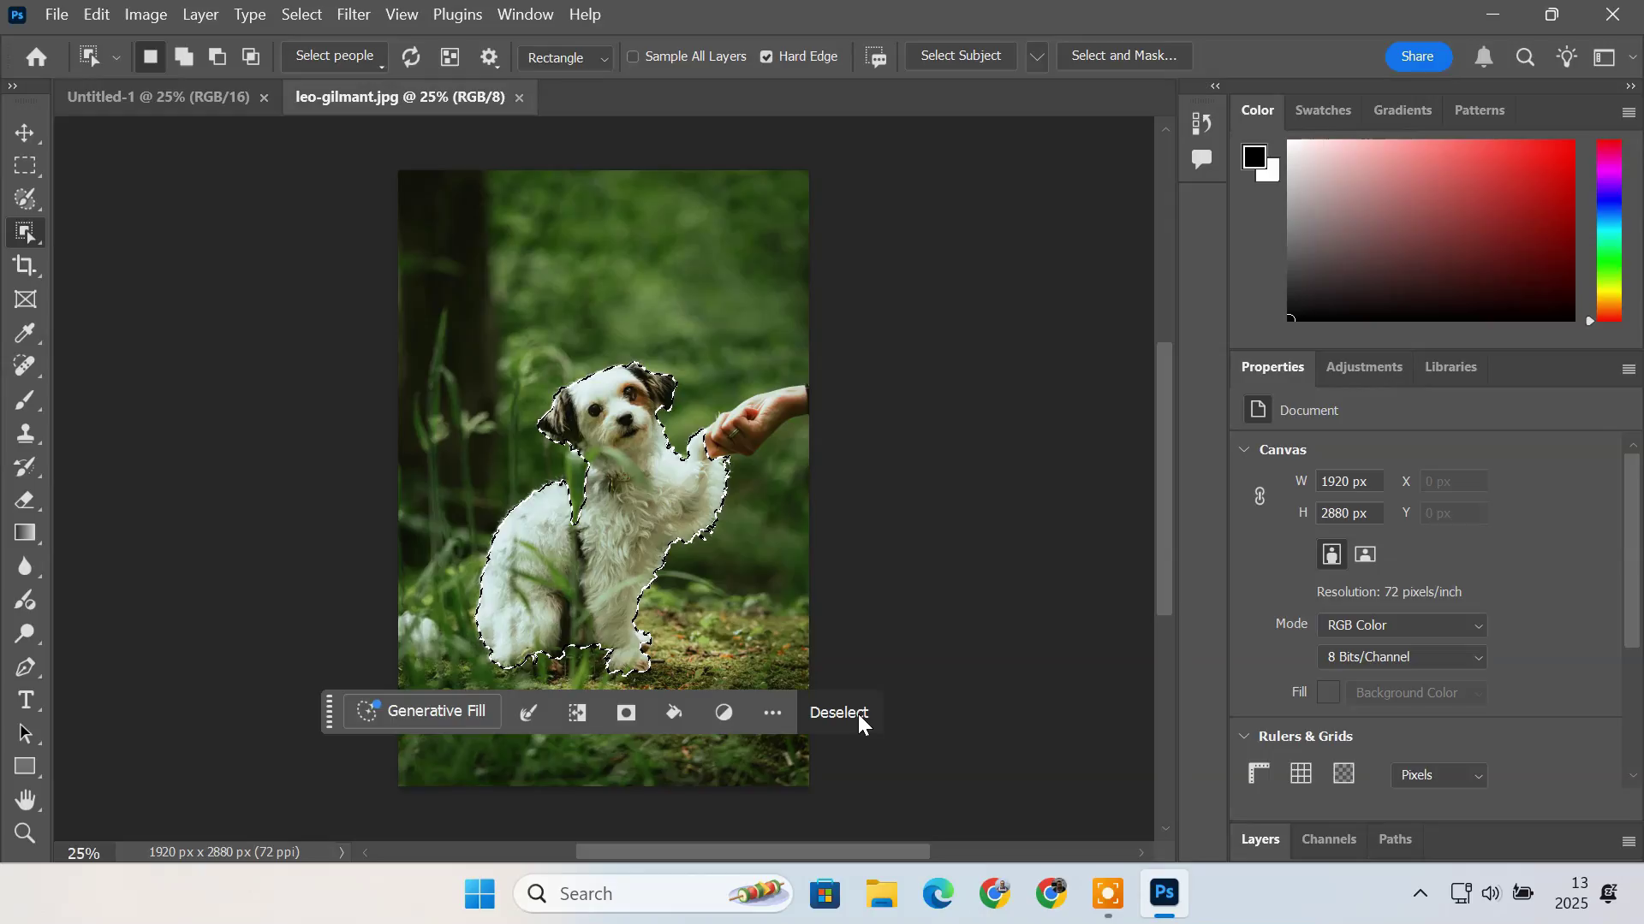
left_click(859, 716)
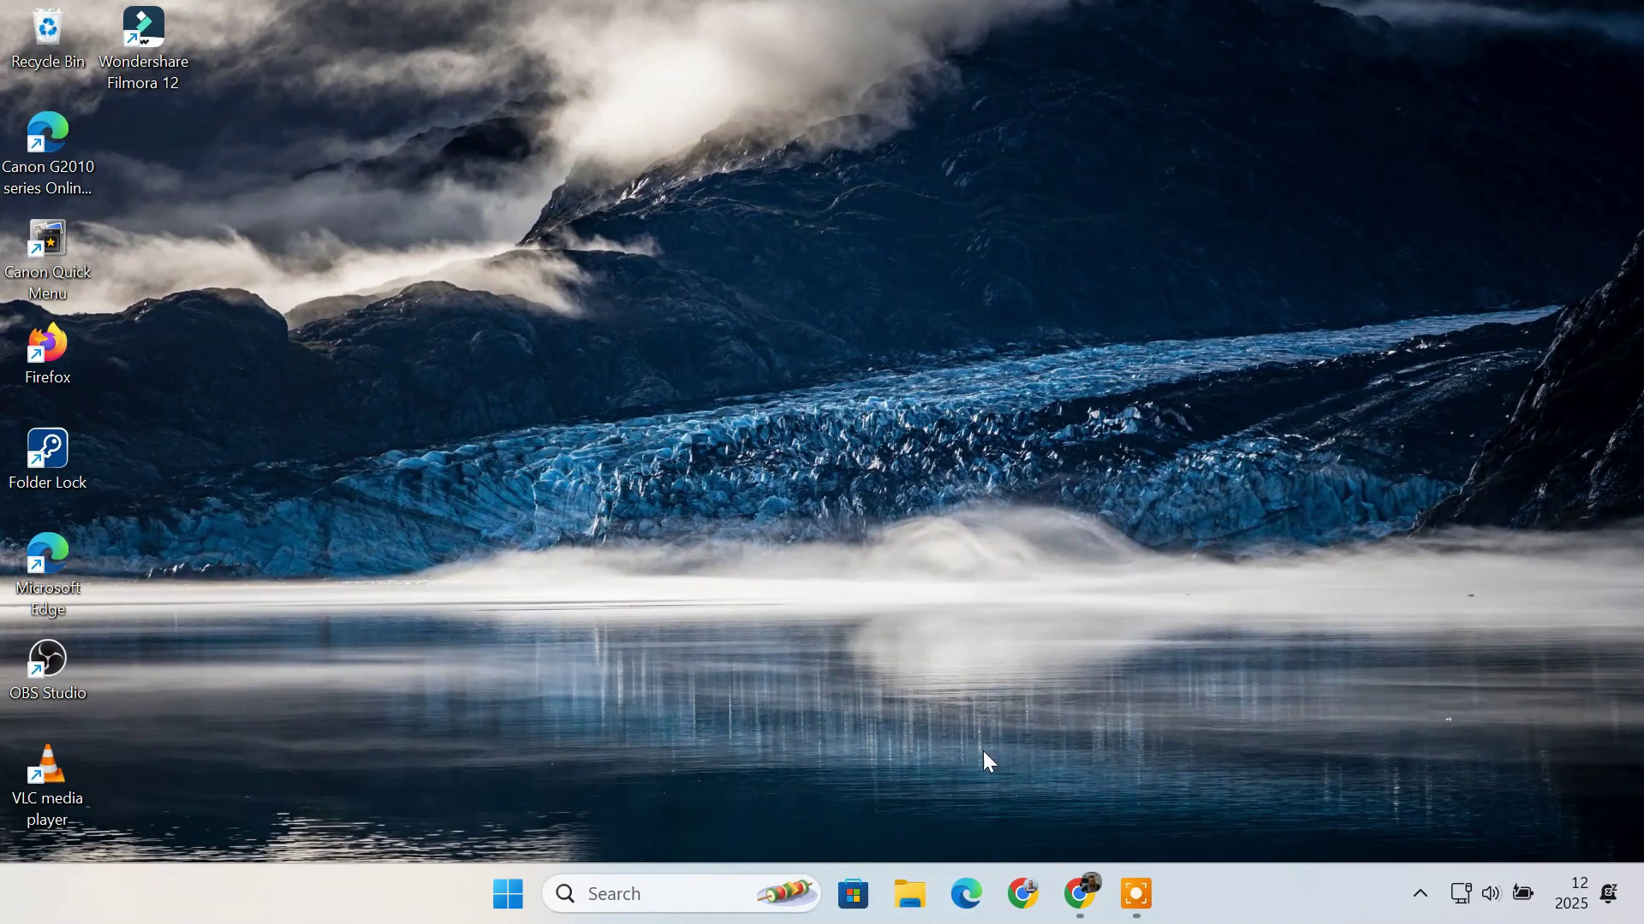
Google 'adobe creative cloud' in Chrome and open Adobe's sponsored Creative Cloud page.
left_click(1078, 898)
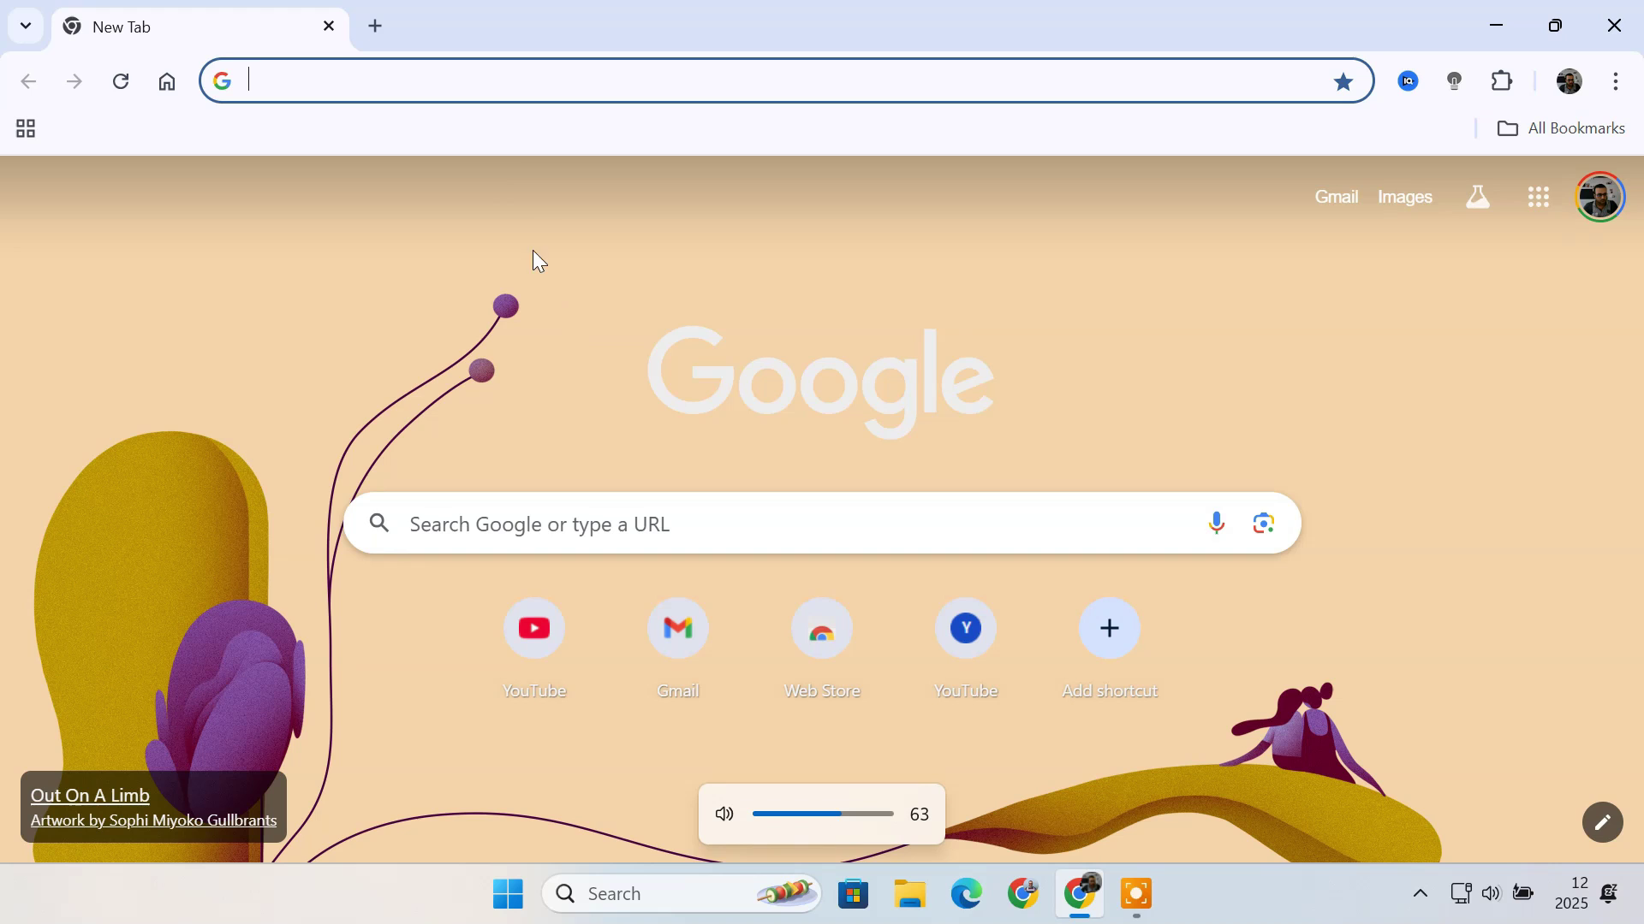
type("adobe creative ")
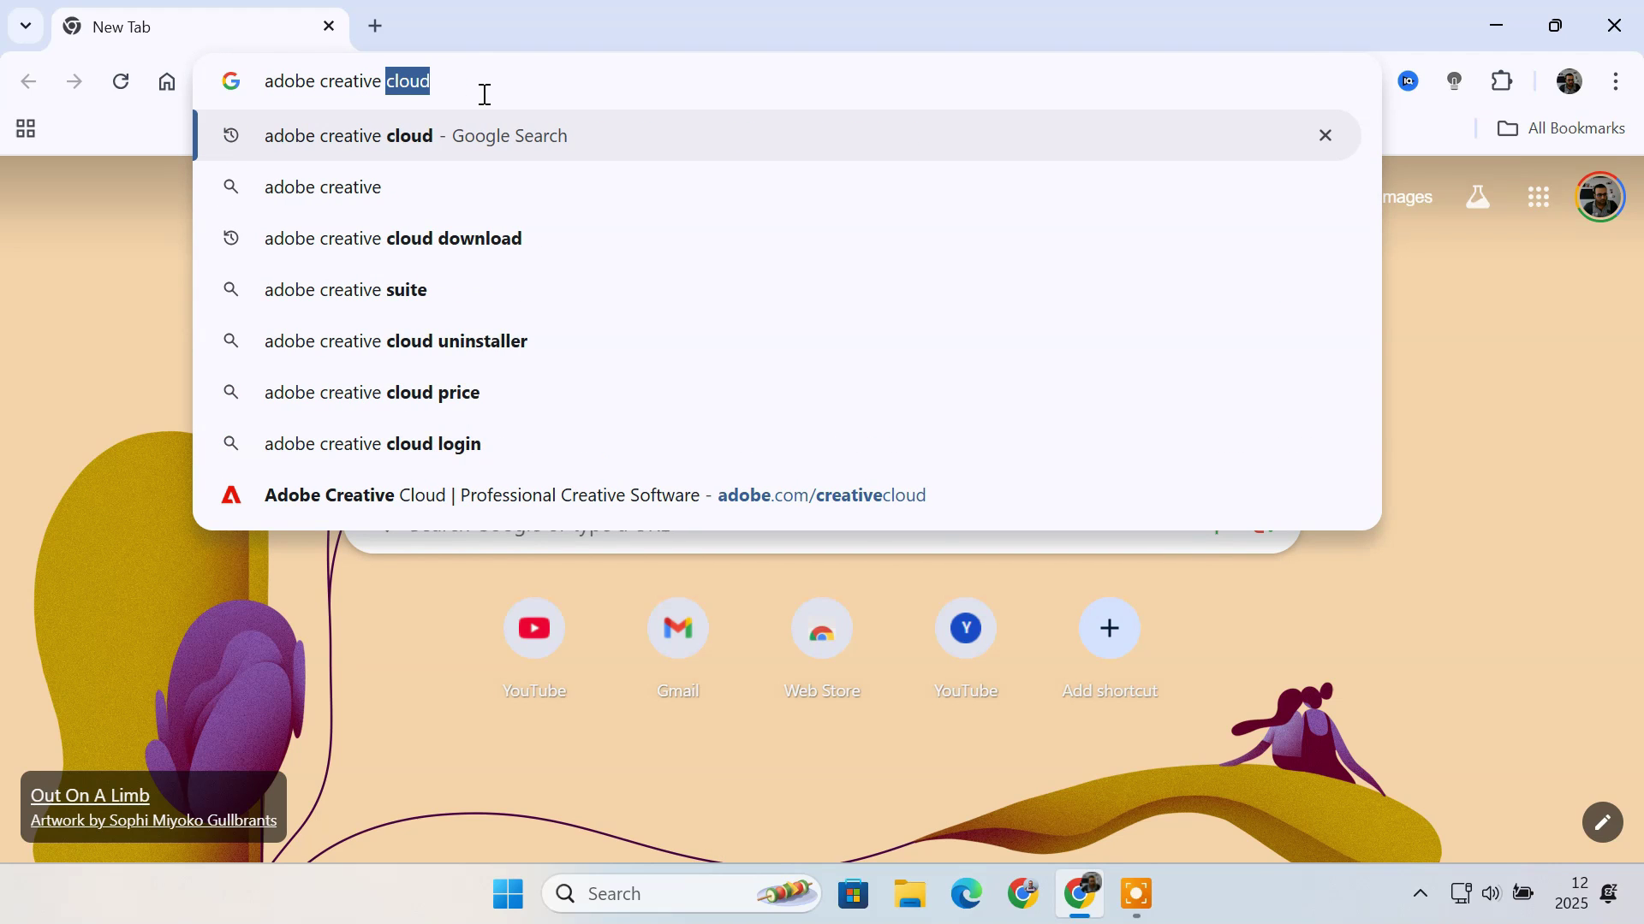
type("cloud")
key("Return")
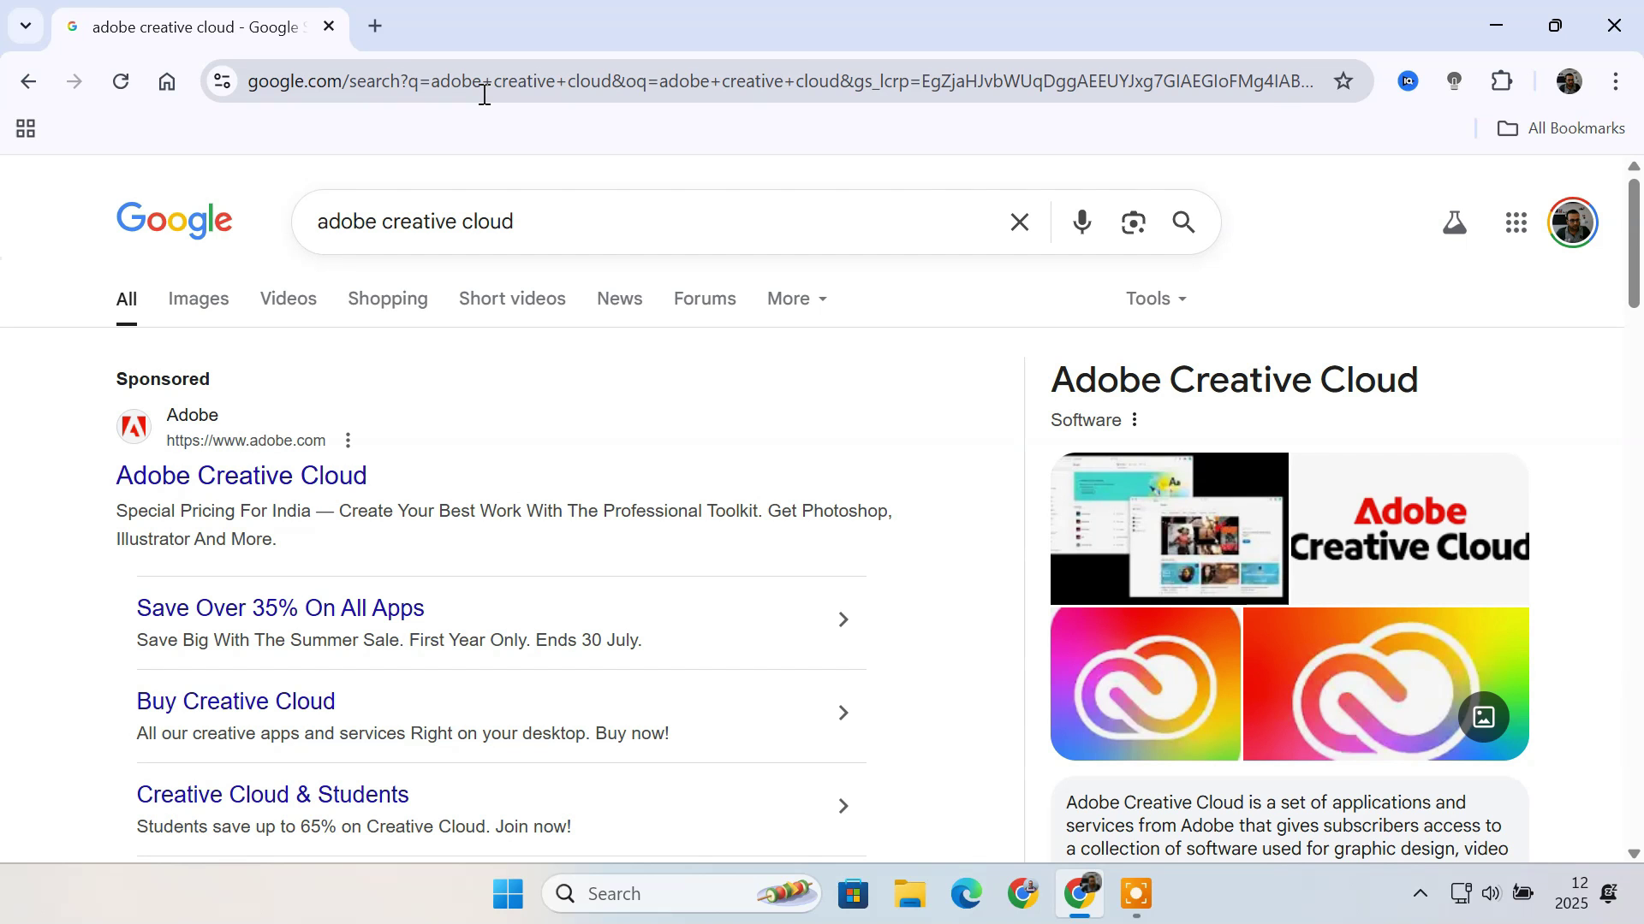
left_click(253, 477)
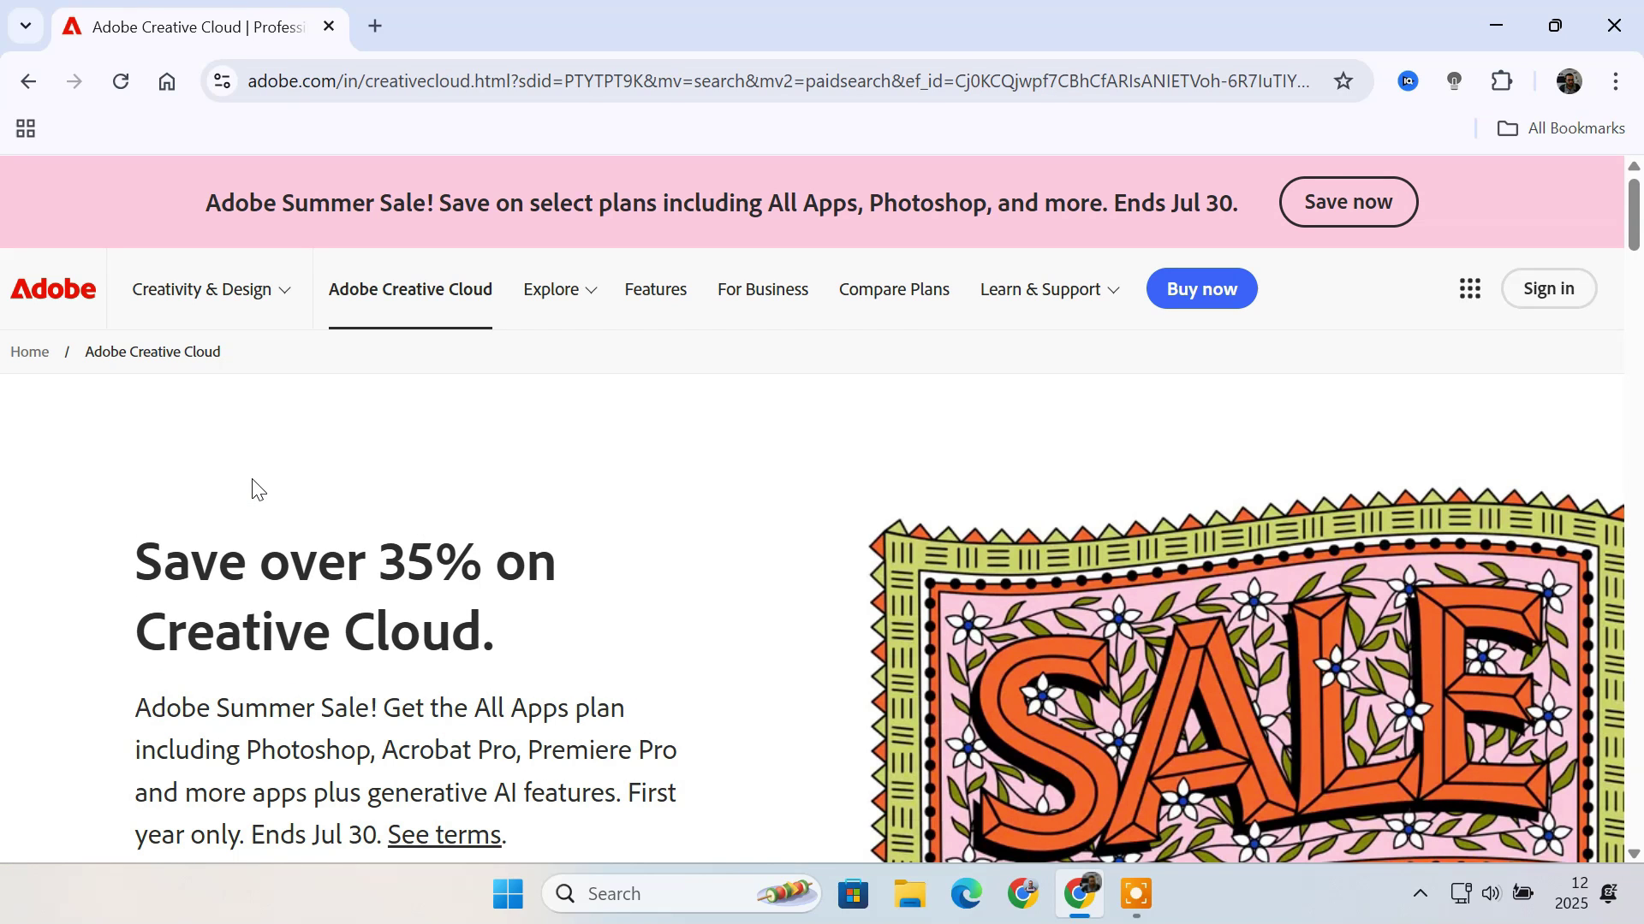
scroll(682, 543, "down", 1)
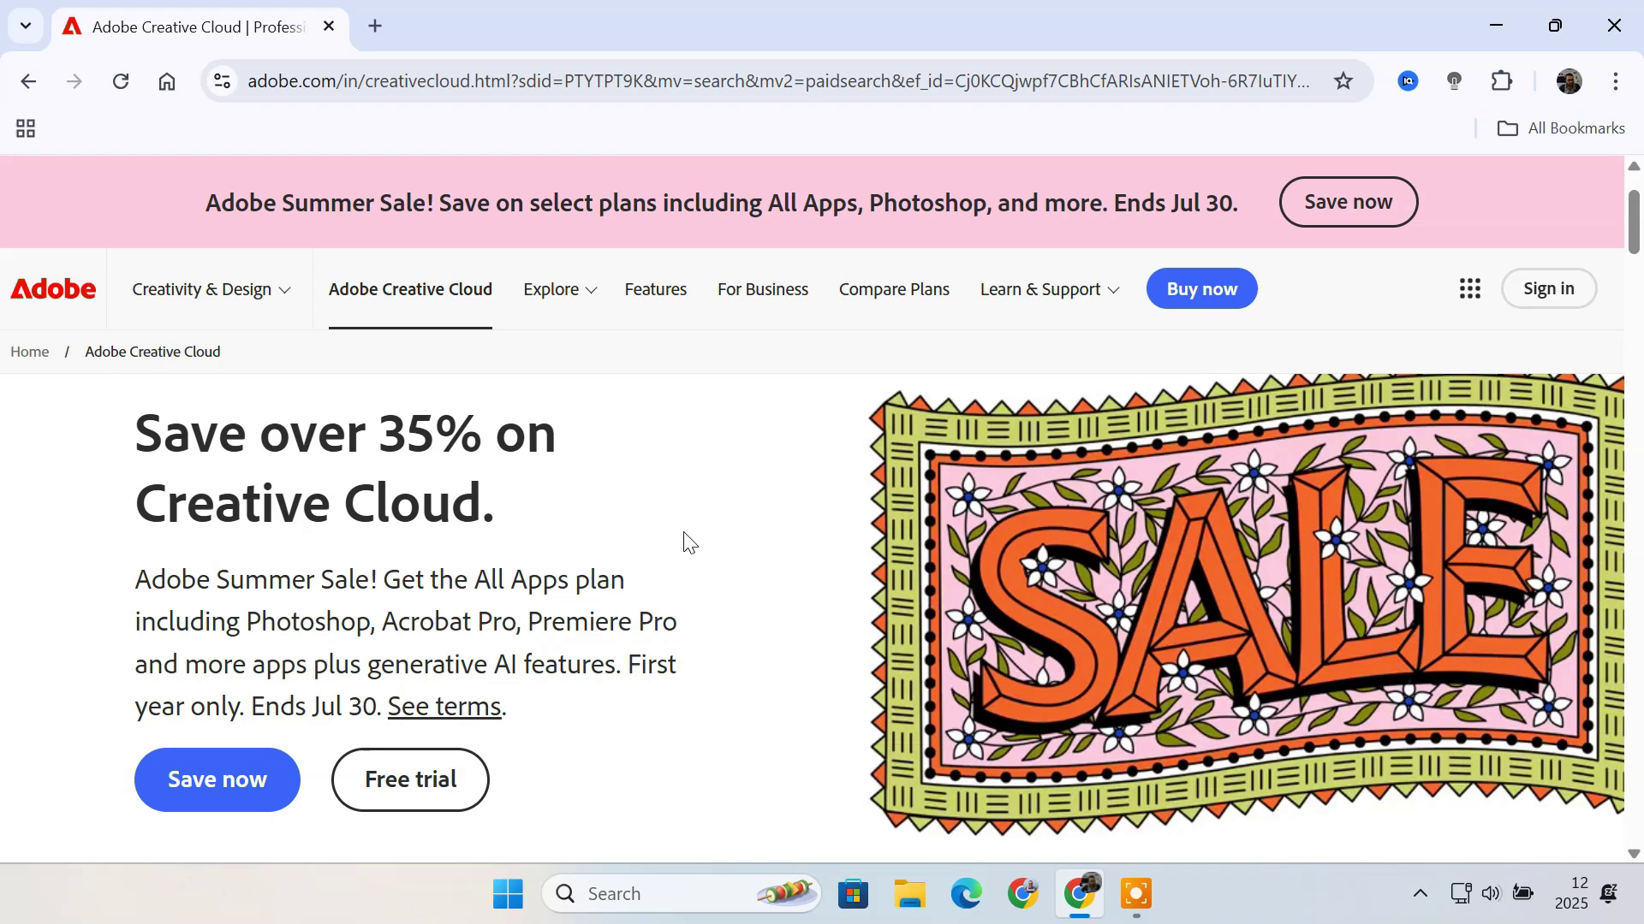
Show the Creative Cloud free trial with Students and teachers pricing, then right-click See all included apps.
left_click(432, 808)
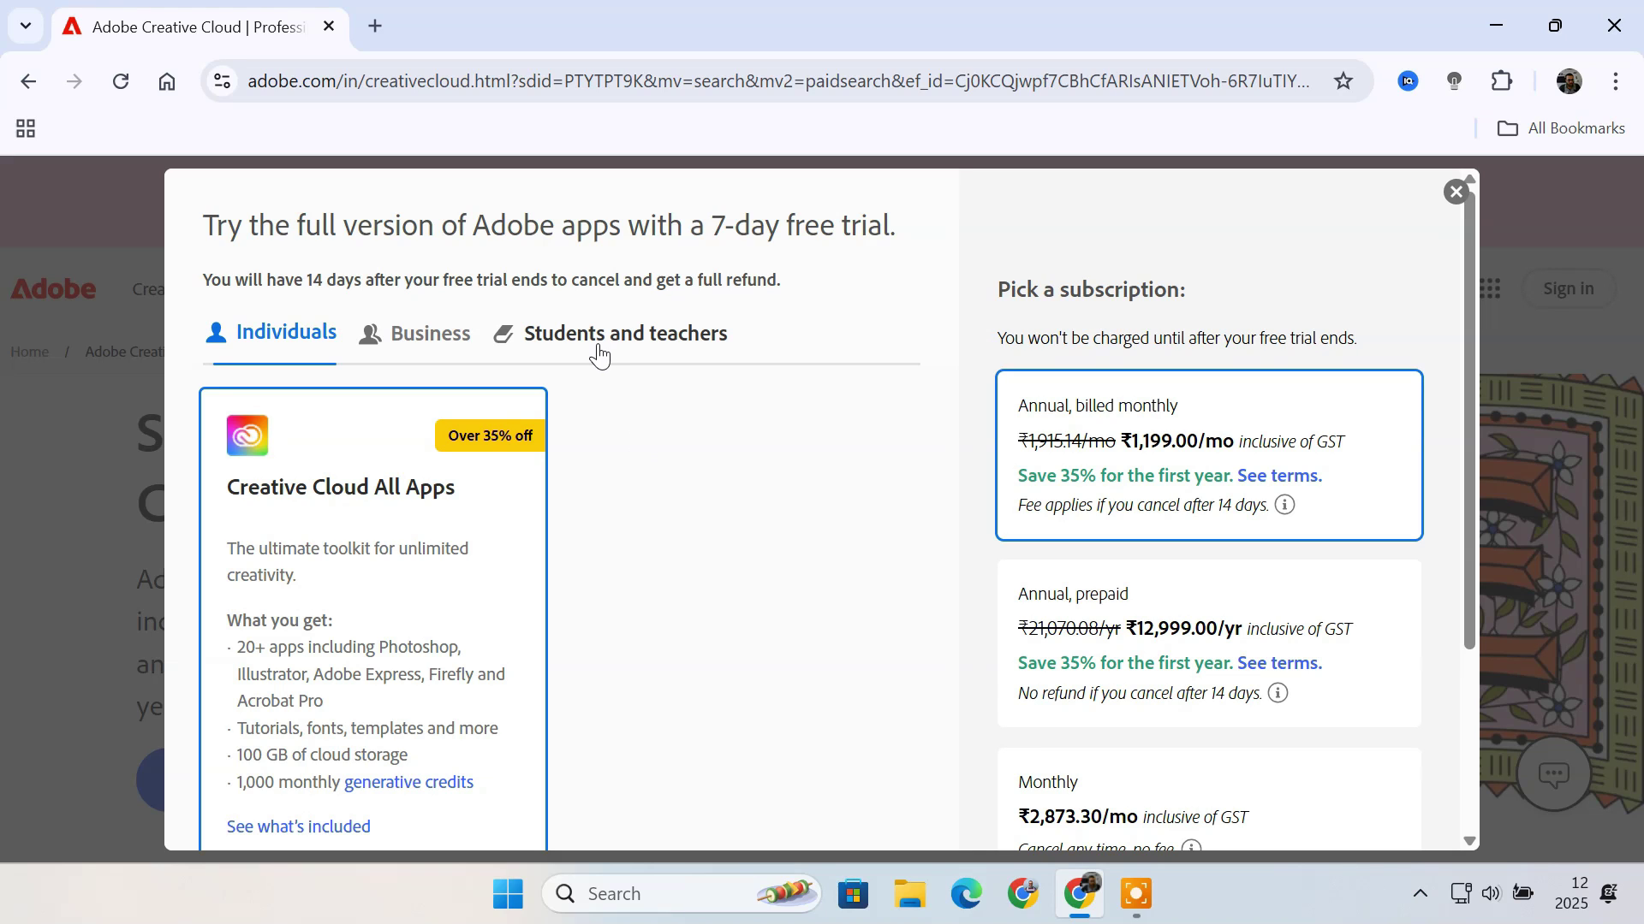
left_click(631, 351)
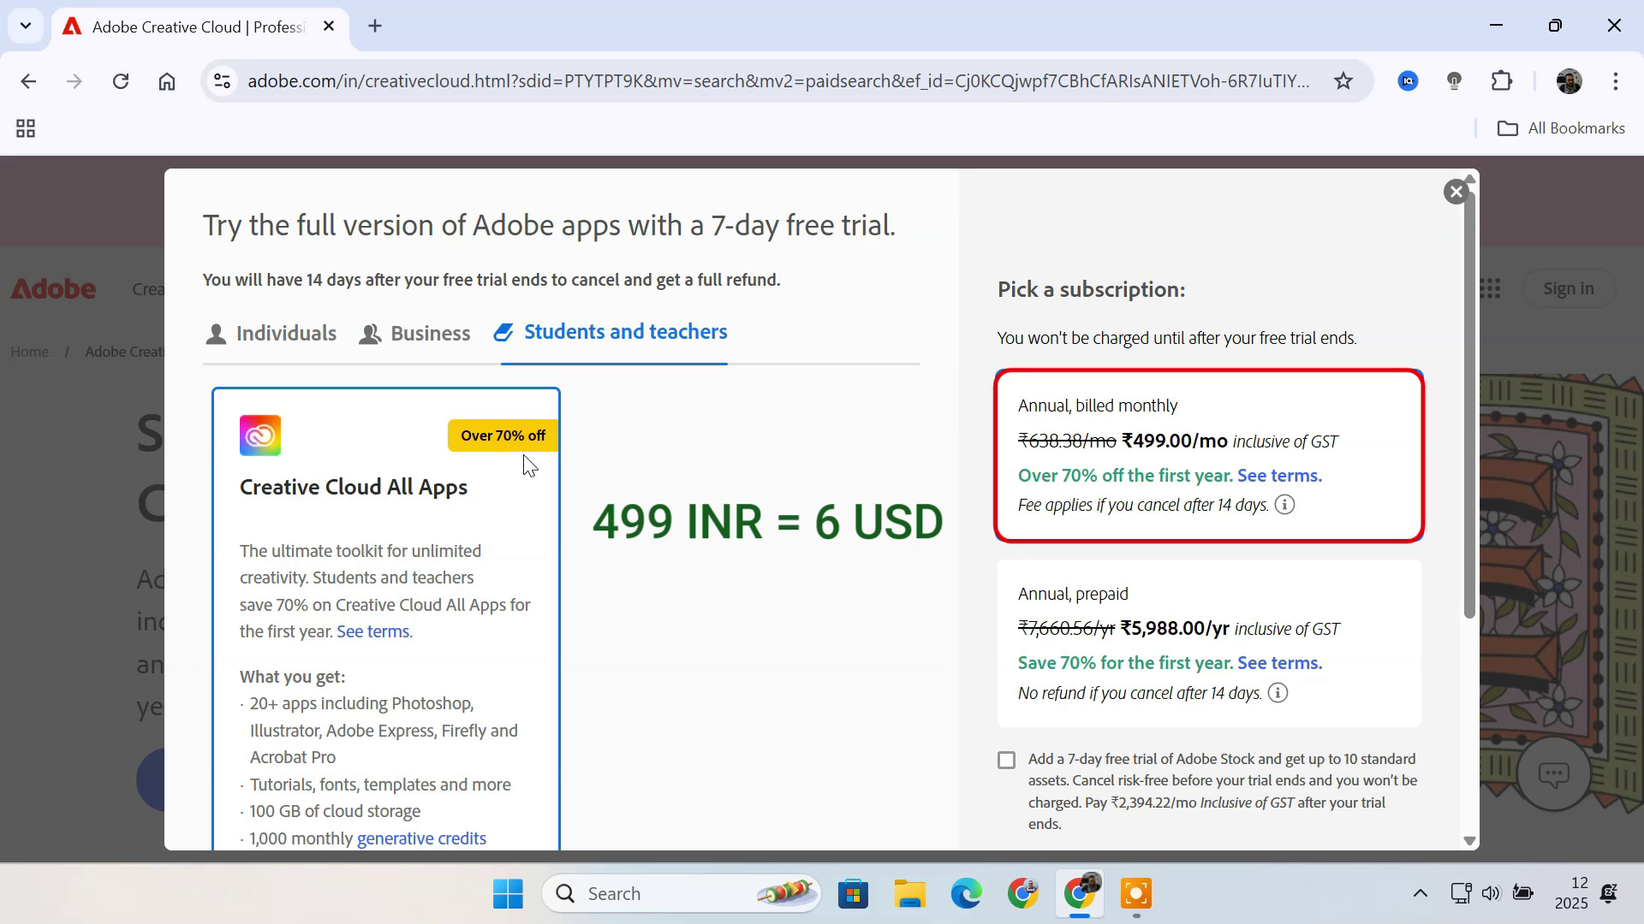
scroll(653, 650, "down", 3)
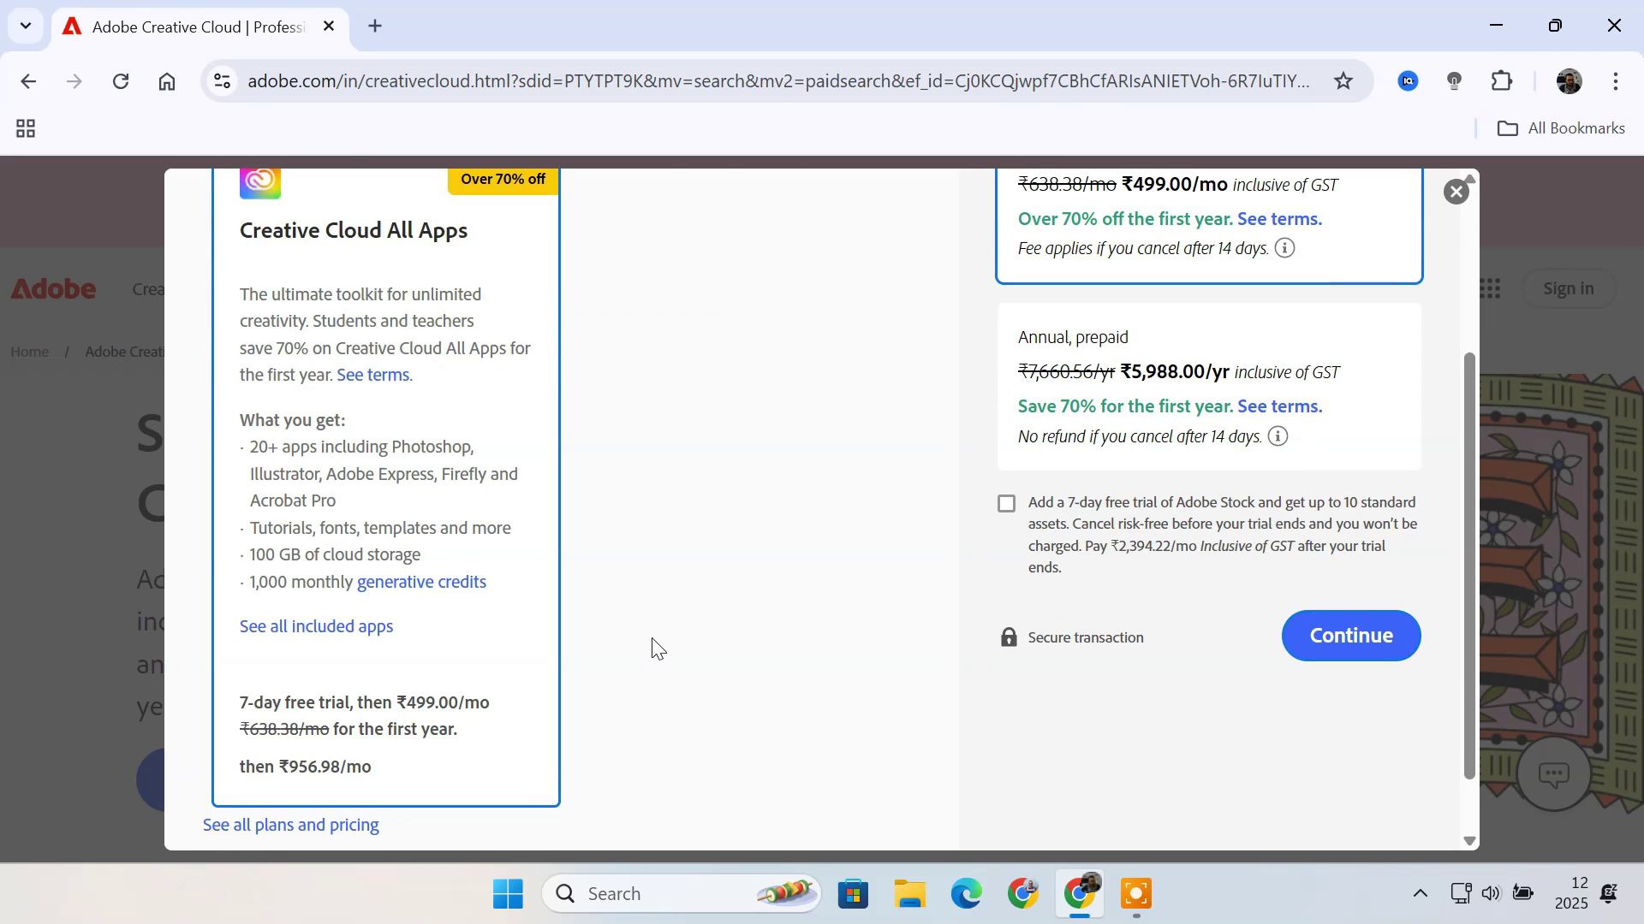
right_click(355, 634)
Open the included-apps list in a new tab and review its perks, including 100GB cloud storage.
left_click(518, 291)
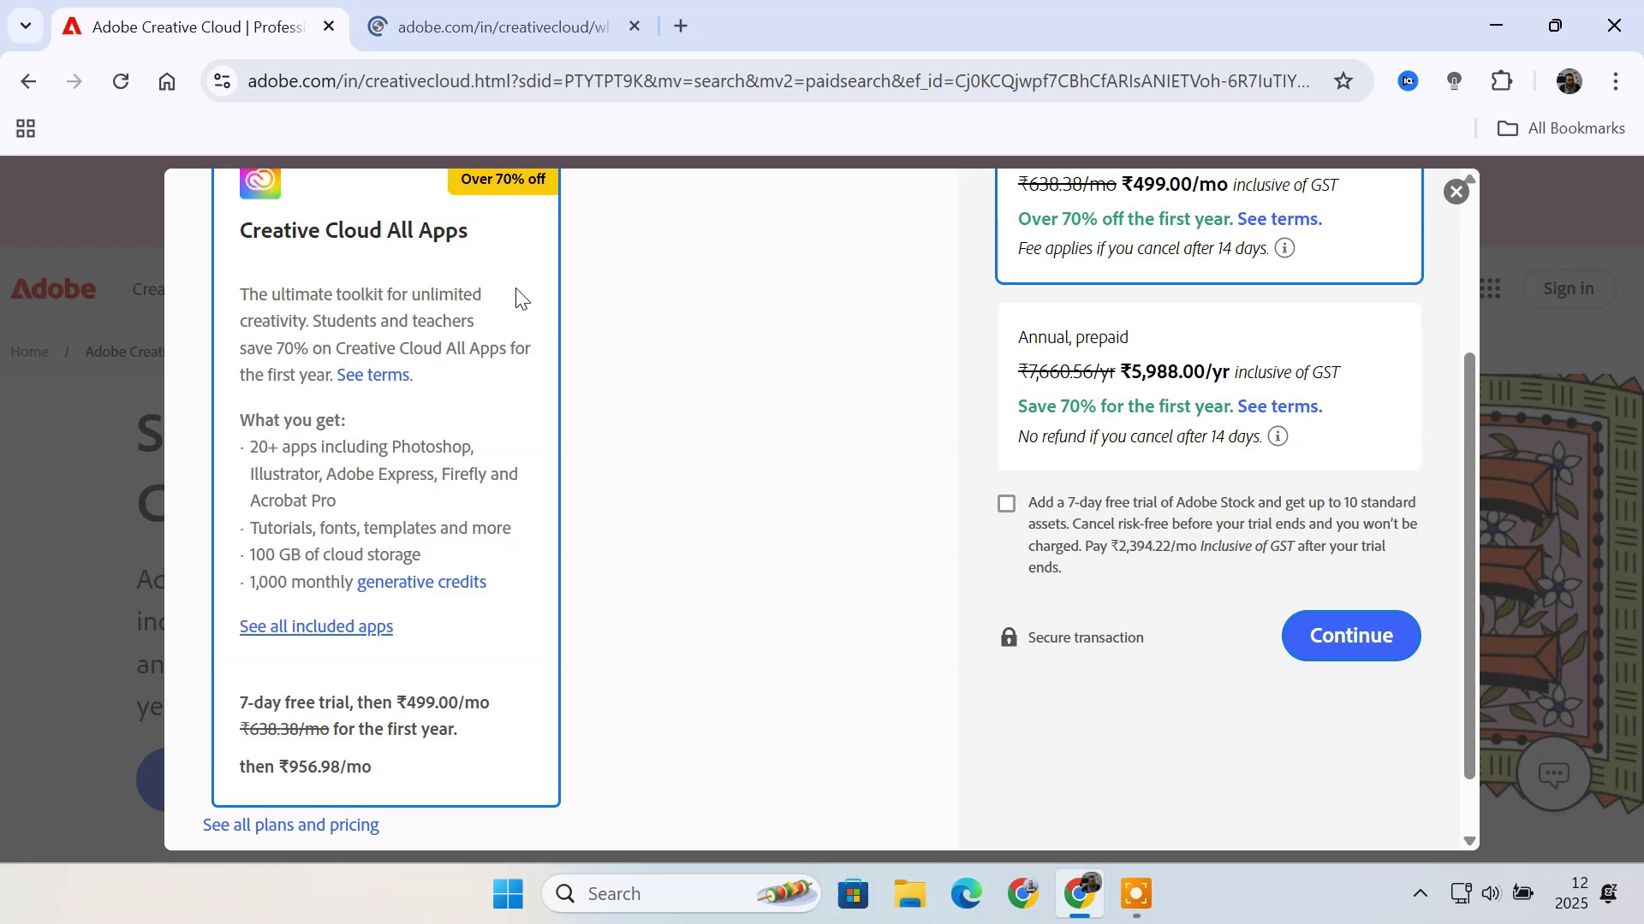
left_click(550, 36)
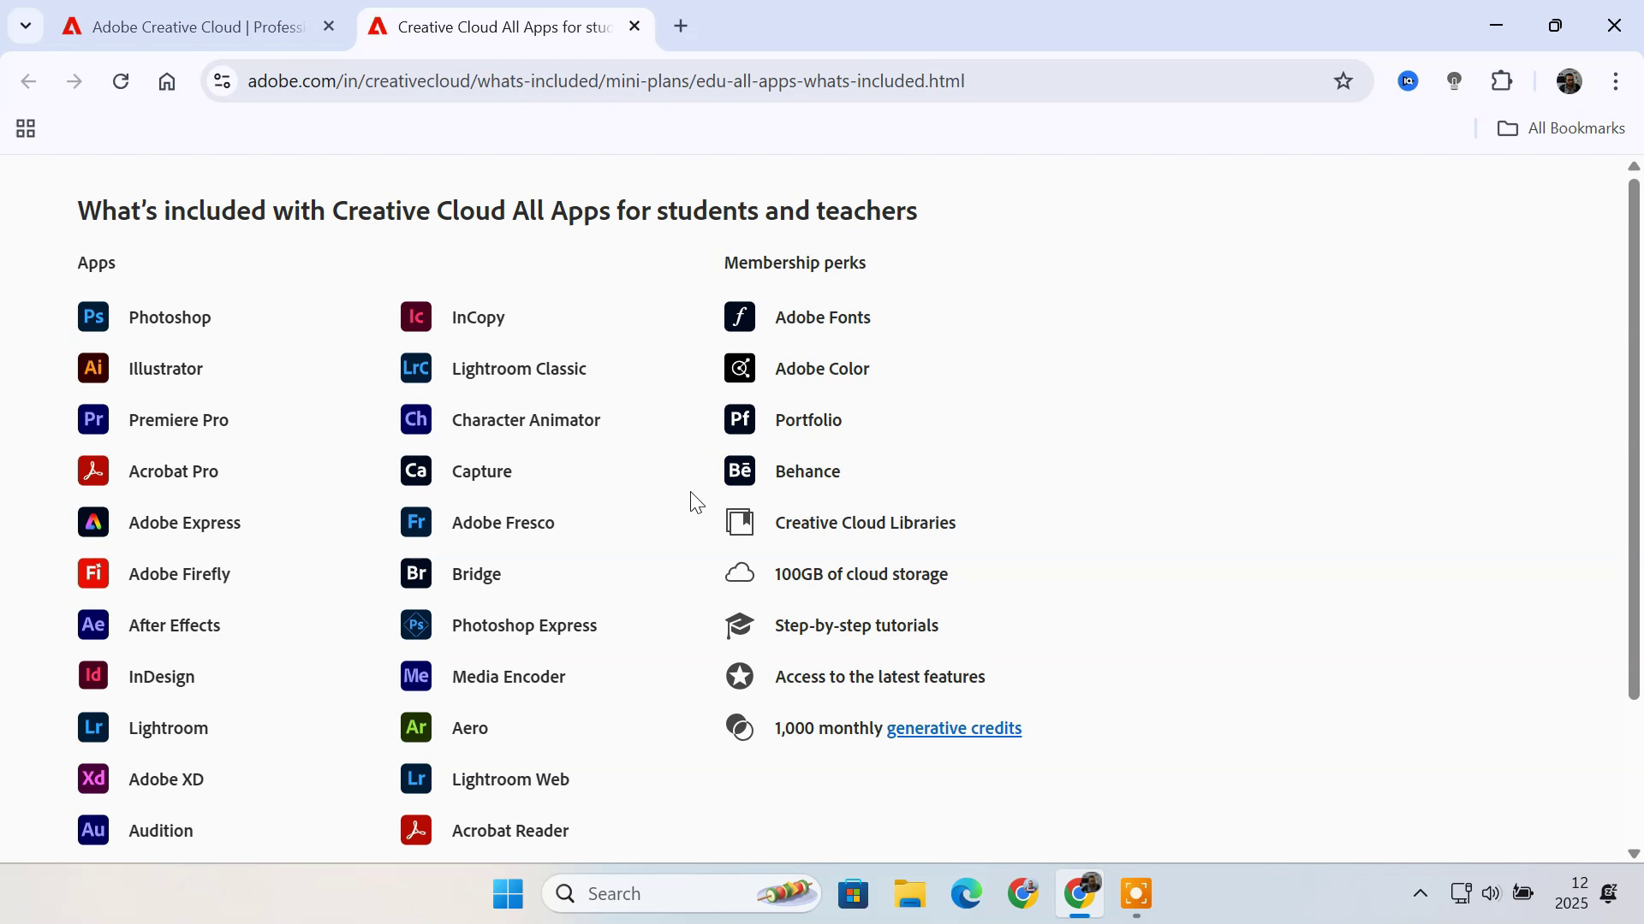
scroll(695, 502, "down", 2)
scroll(695, 503, "up", 2)
left_click_drag(778, 573, 969, 591)
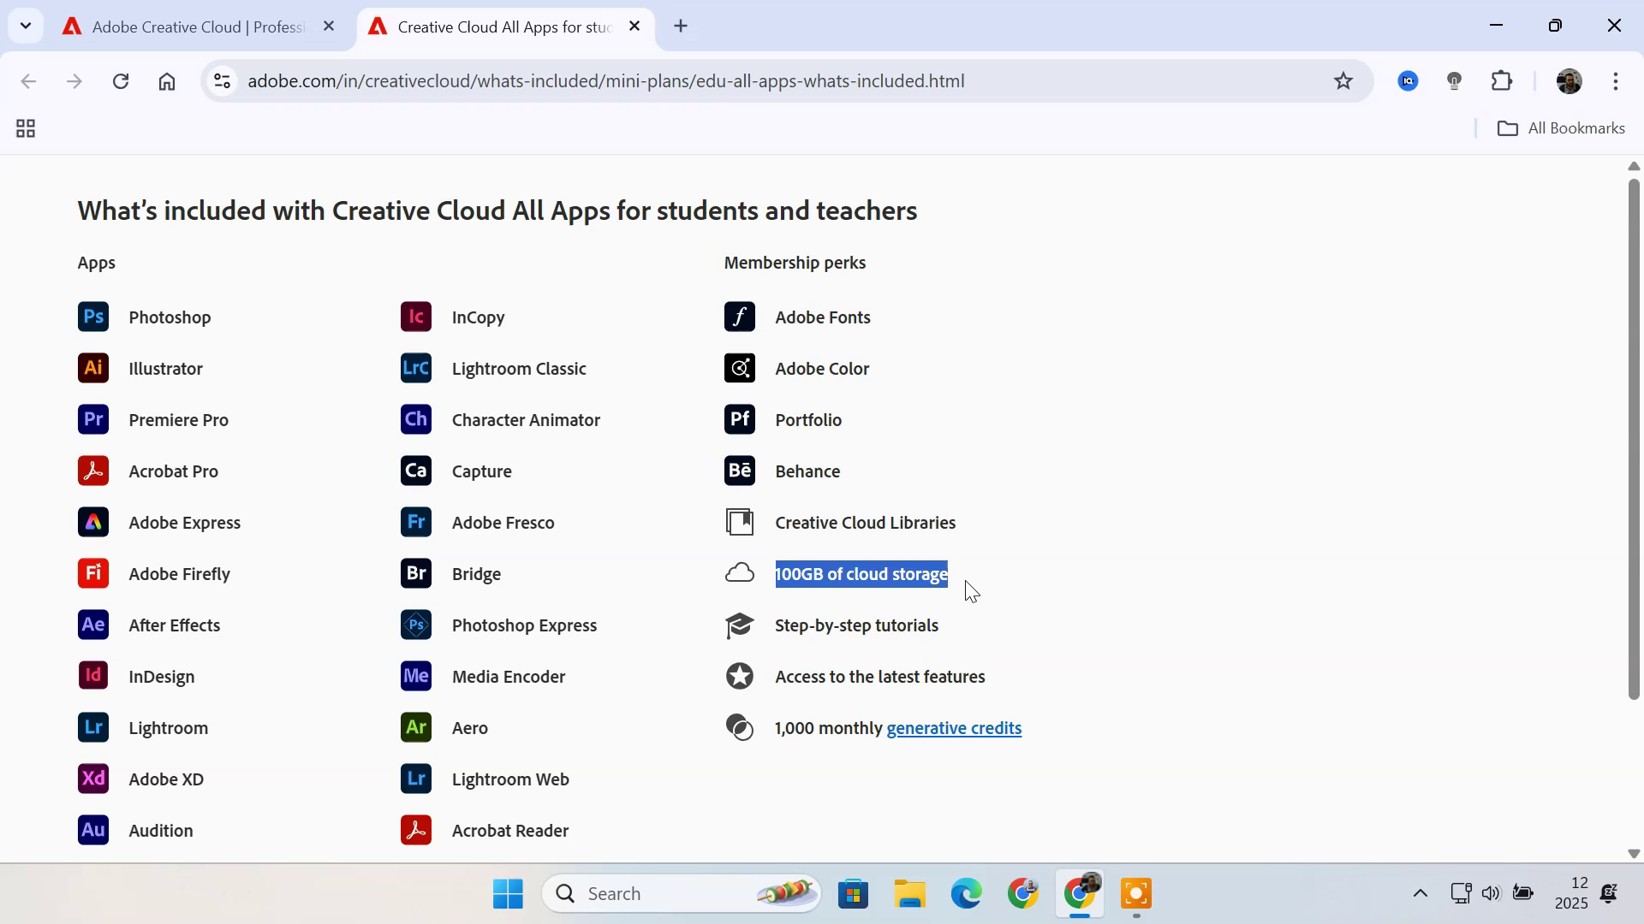
left_click(970, 591)
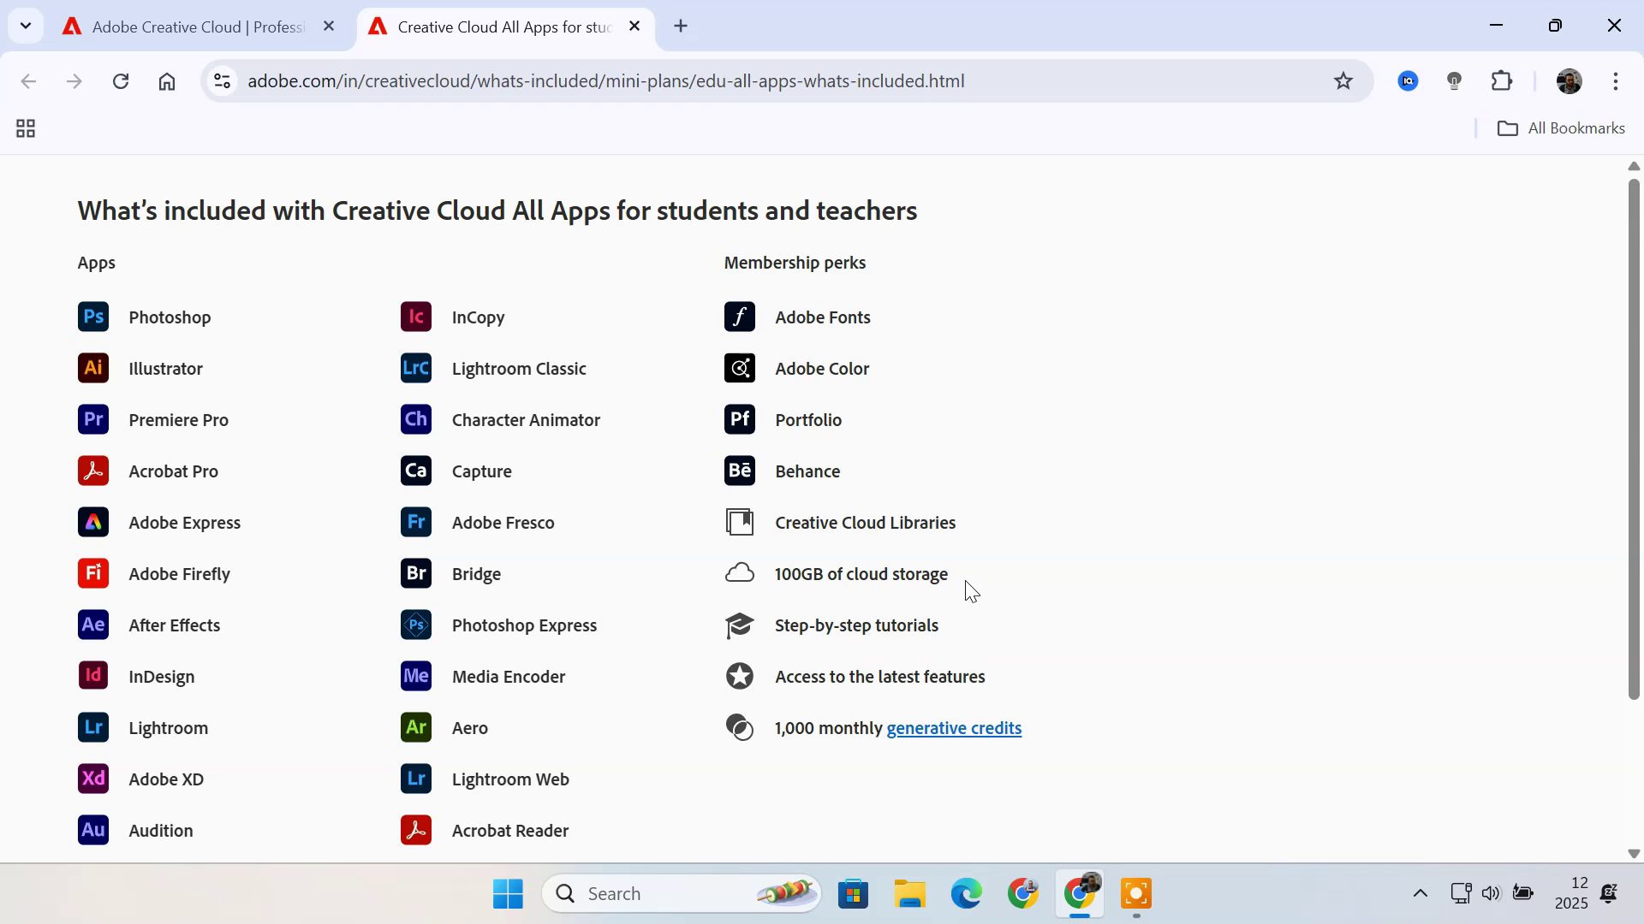
Close the included-apps tab and review the offer's 7-day free trial and 14-day refund terms.
left_click(633, 32)
scroll(737, 360, "up", 3)
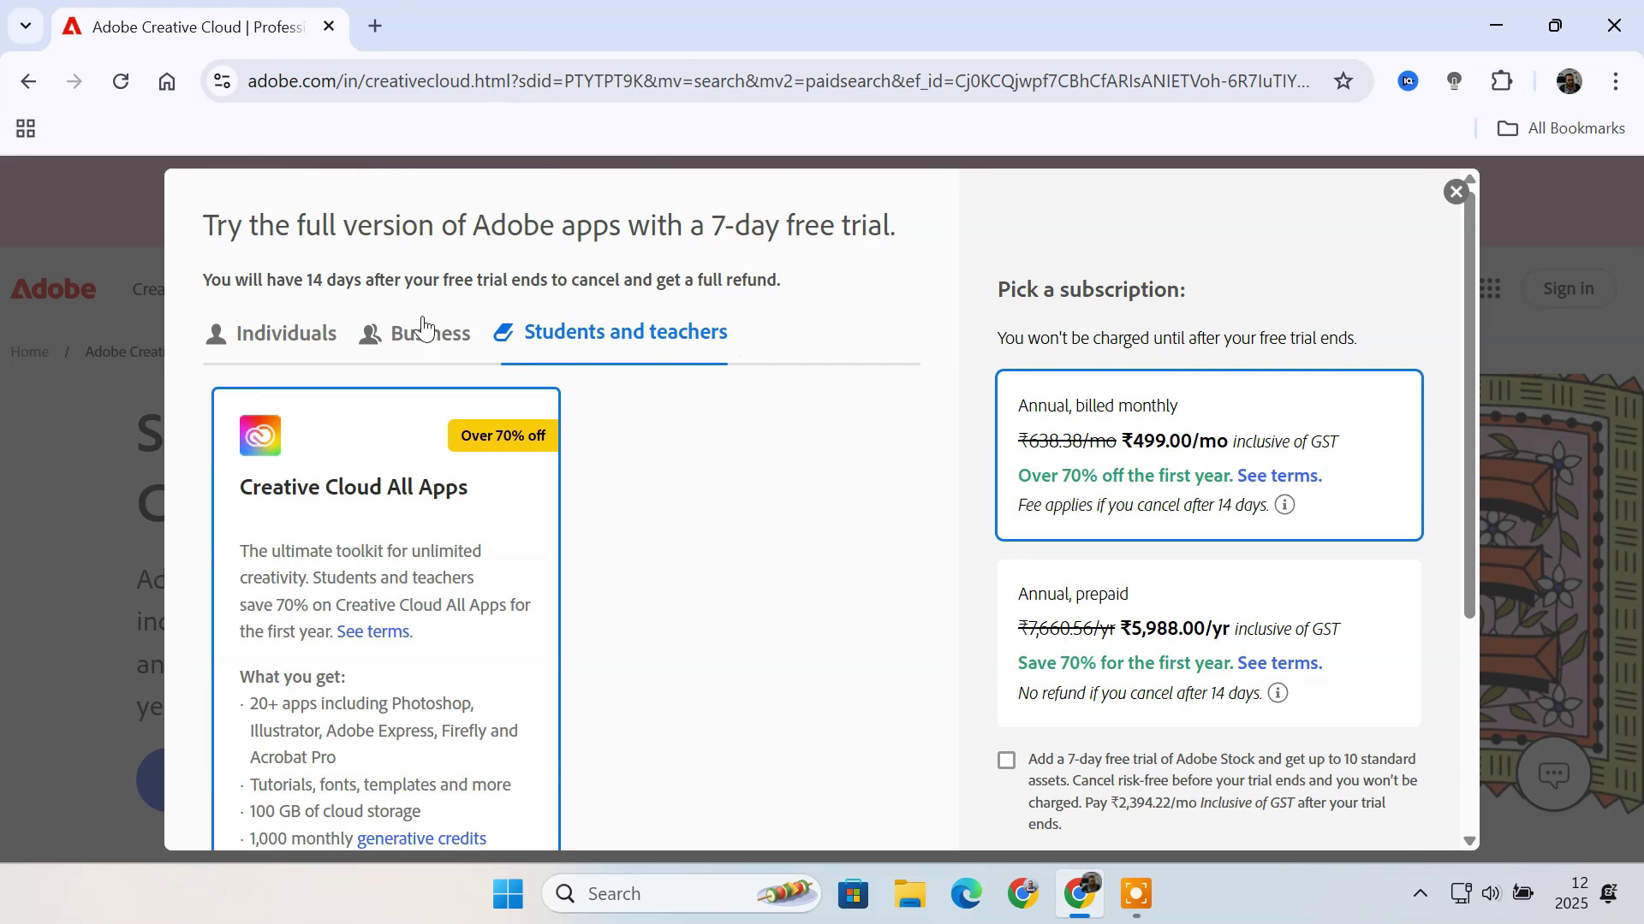
left_click_drag(202, 224, 907, 250)
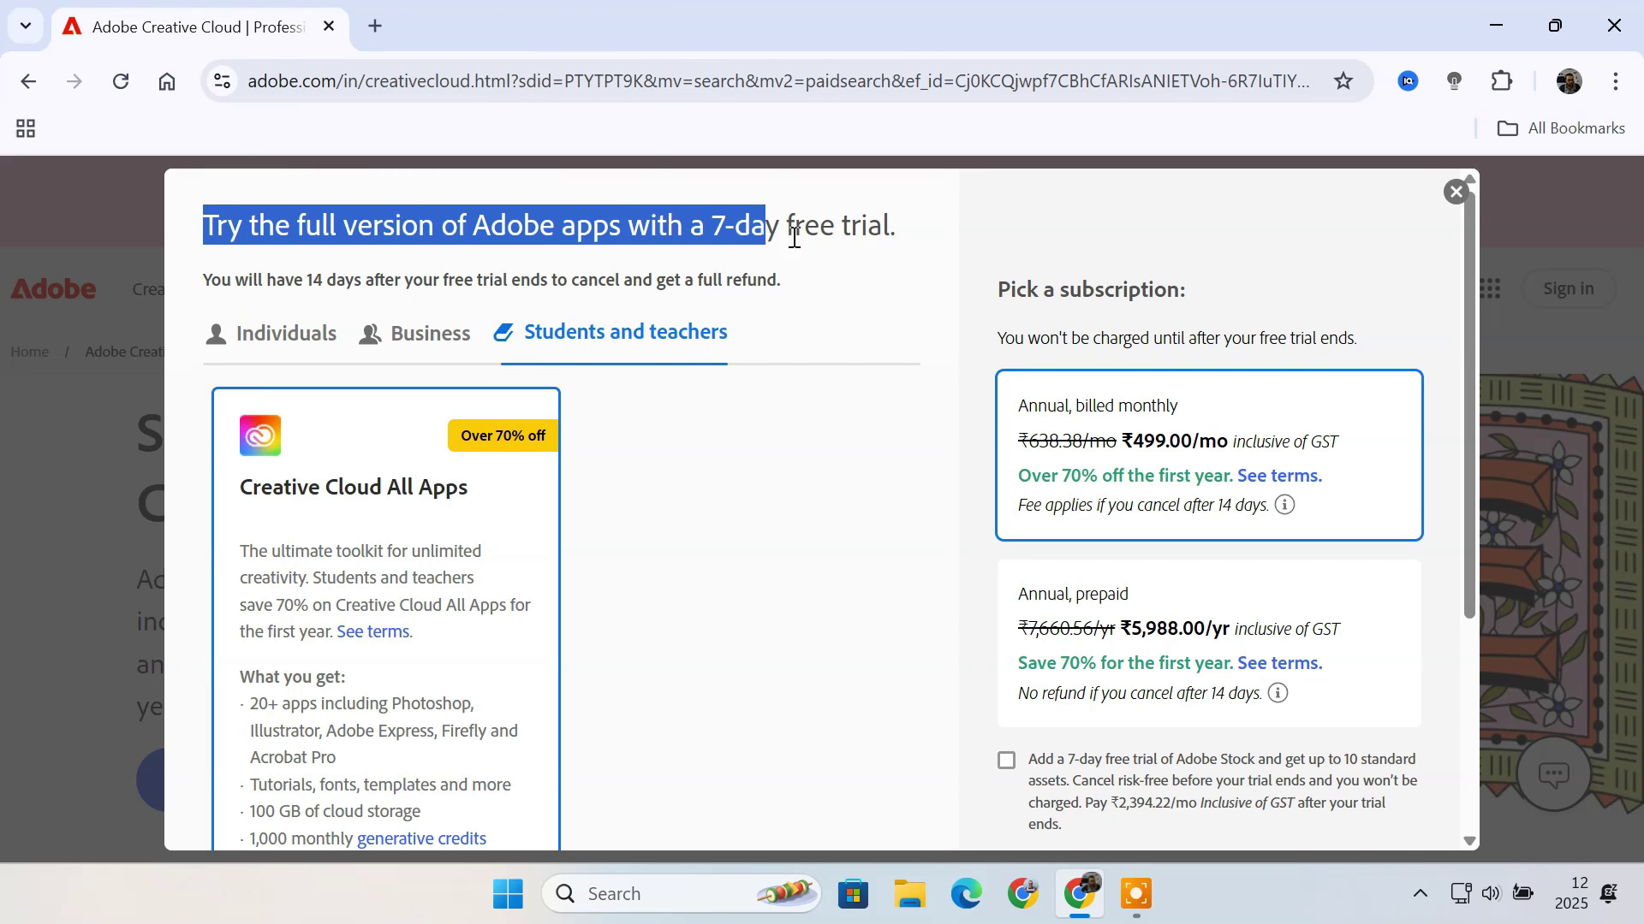
left_click(907, 250)
left_click_drag(204, 279, 798, 305)
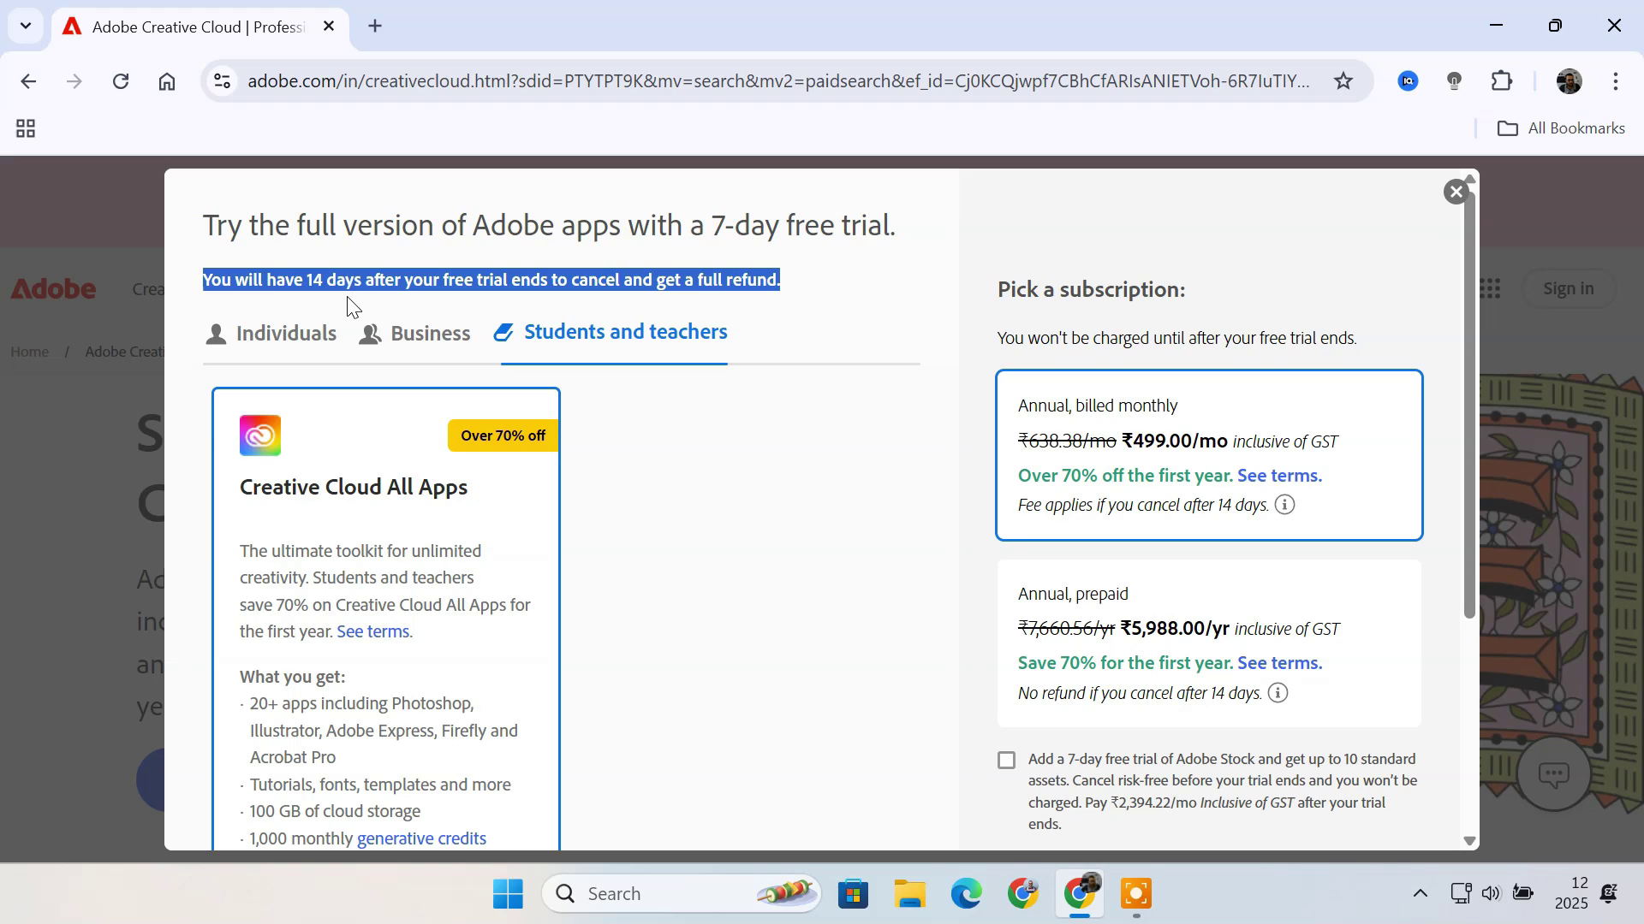
left_click(822, 321)
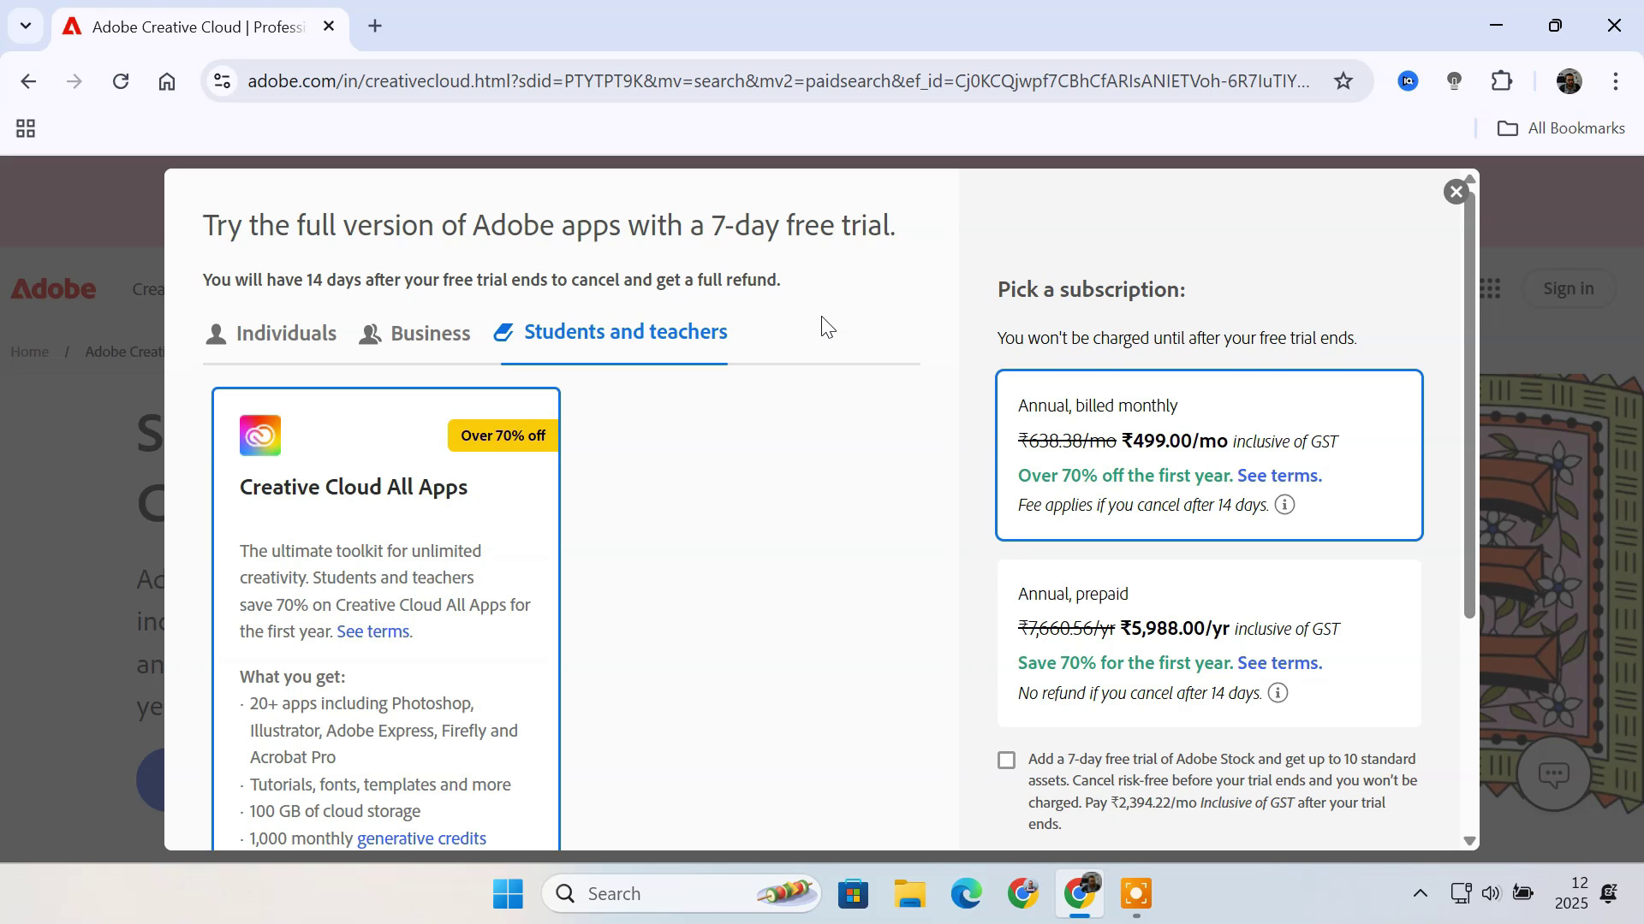
scroll(877, 666, "down", 3)
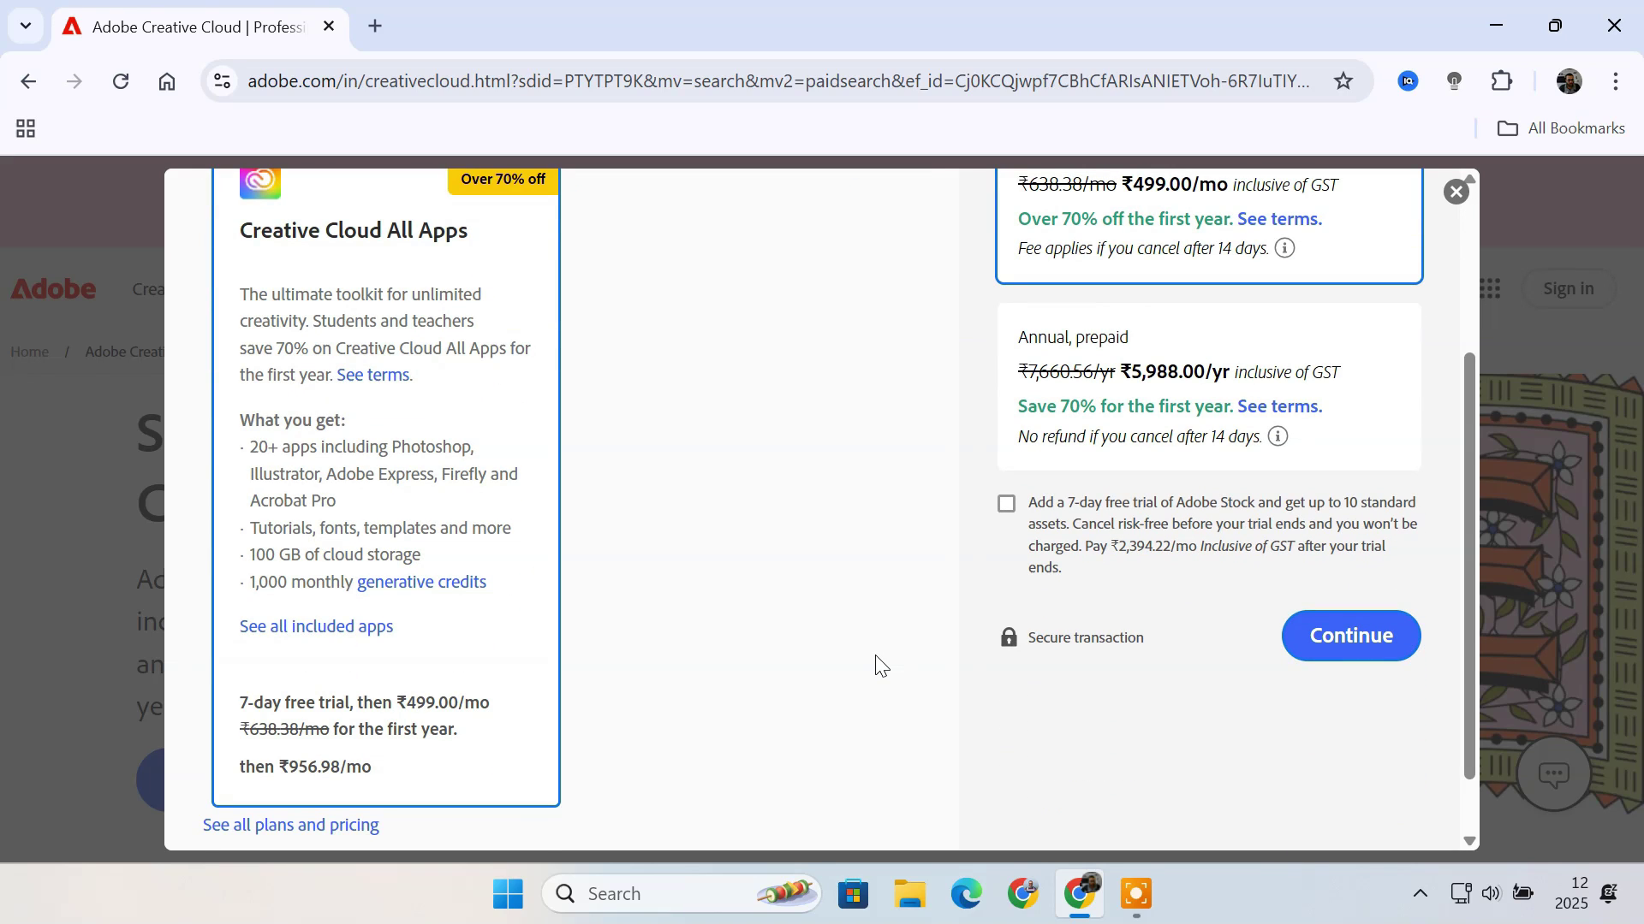
Continue with the All Apps plan, autofill the account email, and proceed to payment.
left_click(1343, 635)
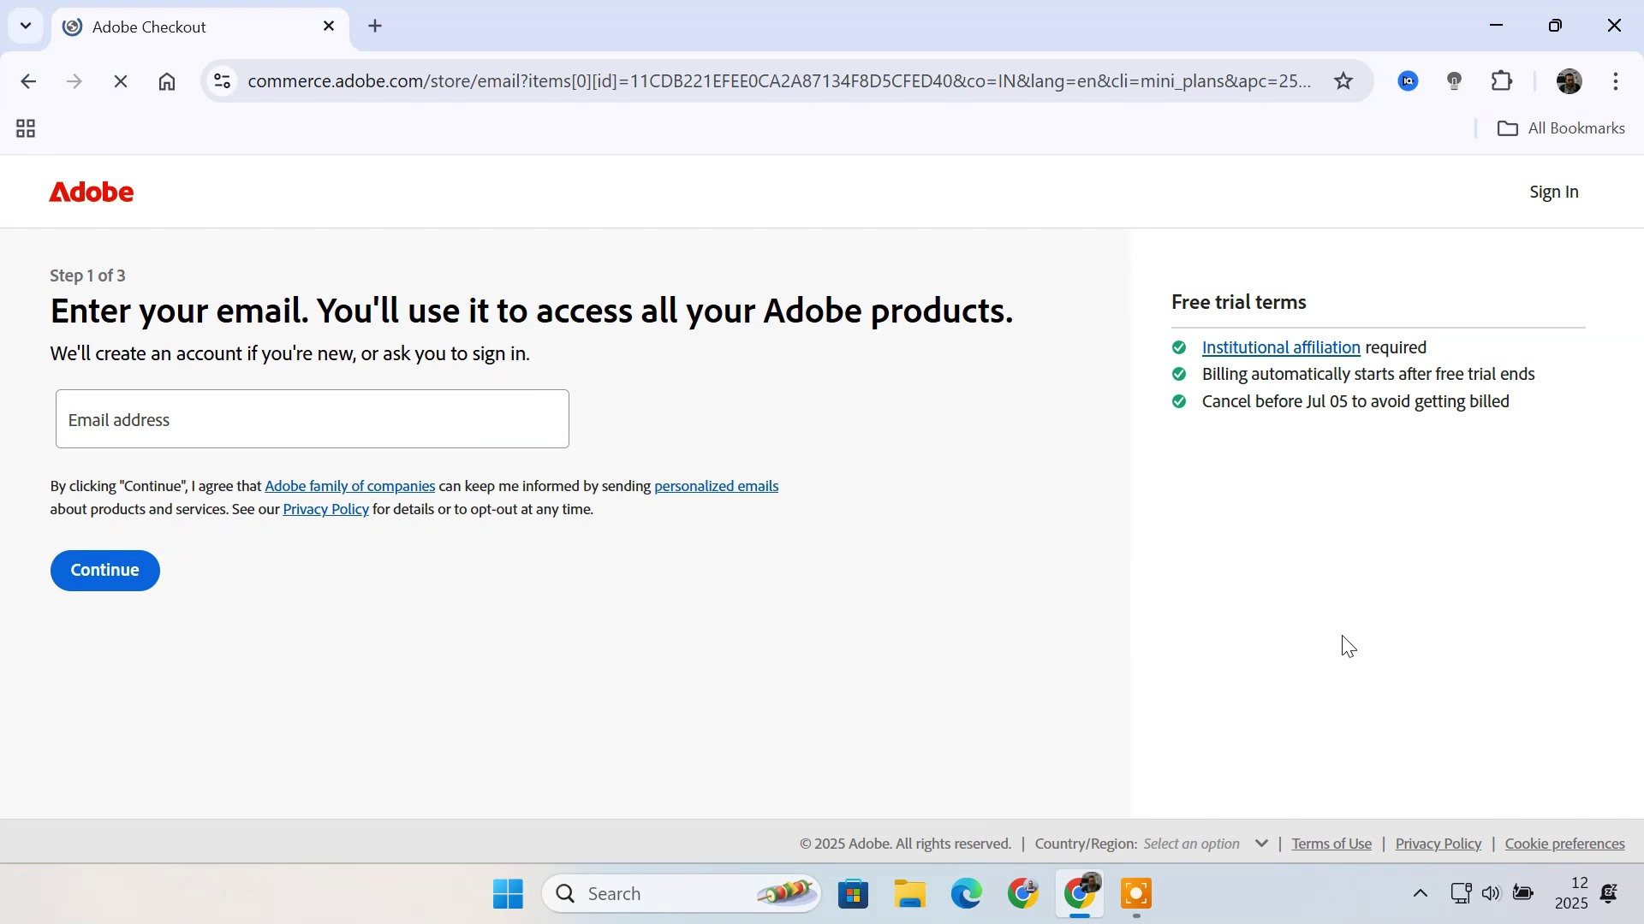
left_click(246, 414)
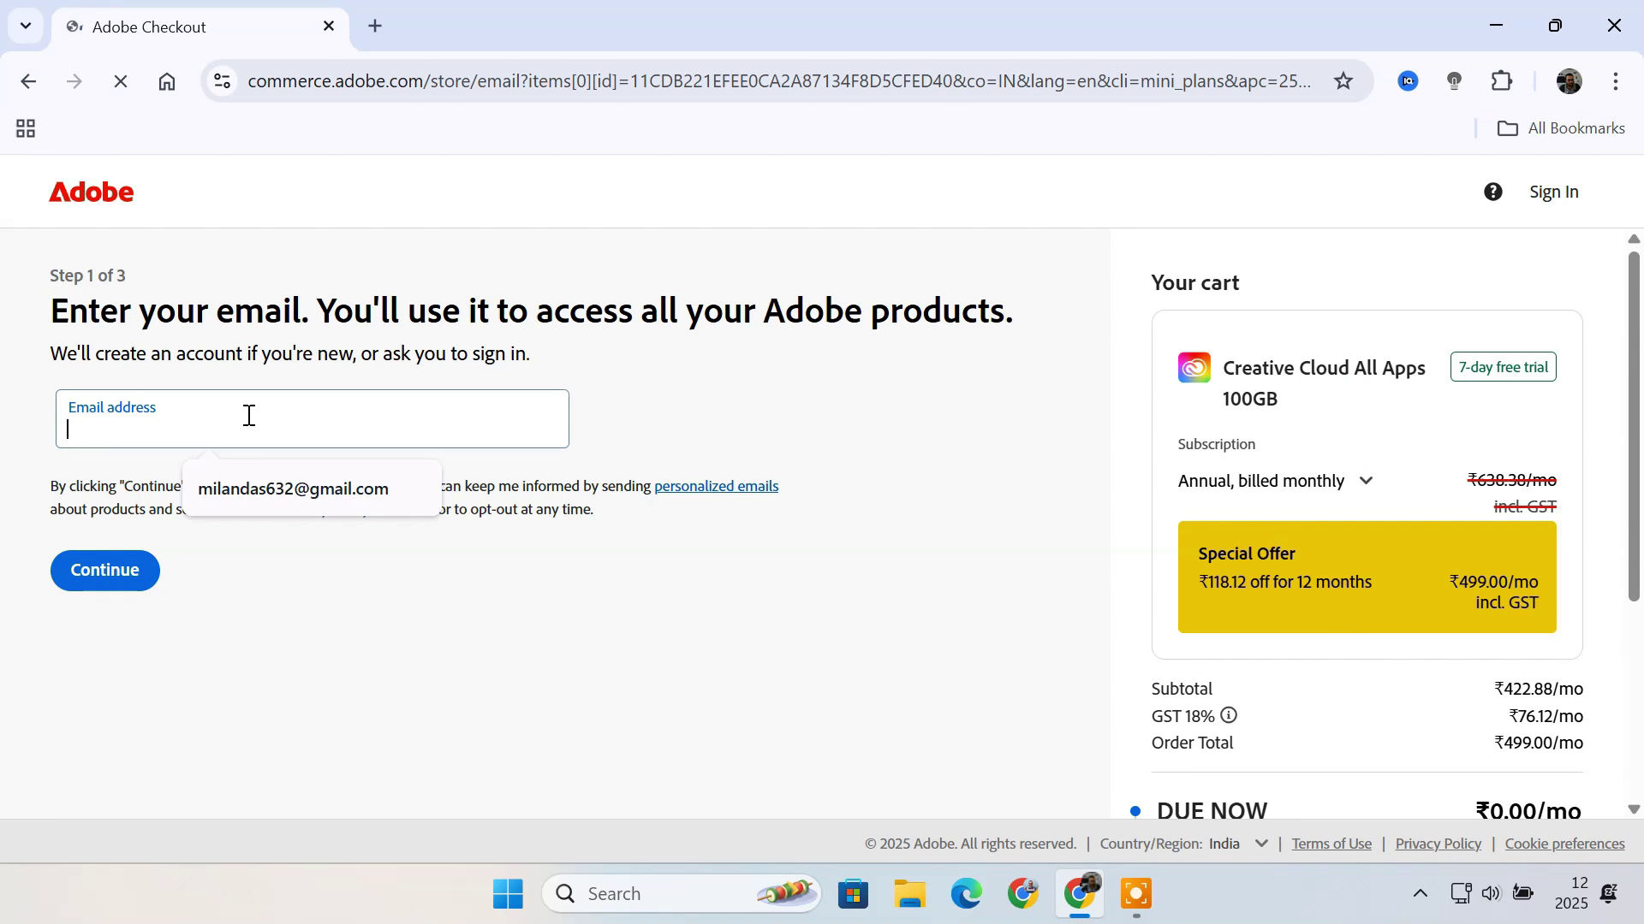
key("Down")
key("Return")
left_click(141, 571)
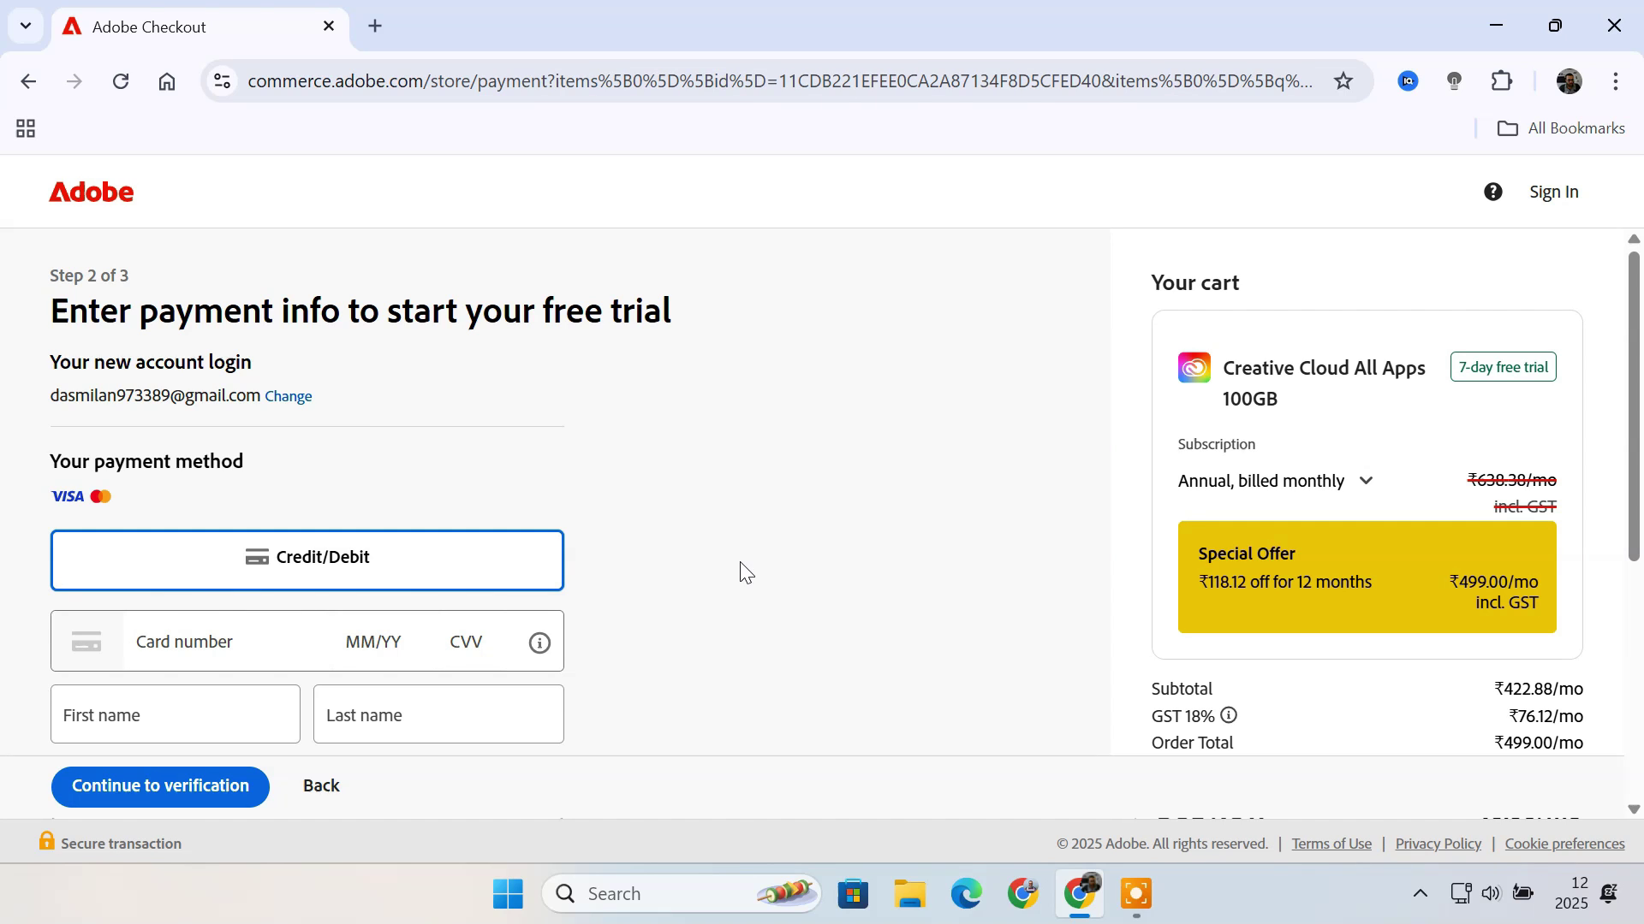
Autofill the saved card and billing details and continue to education verification.
scroll(741, 572, "down", 3)
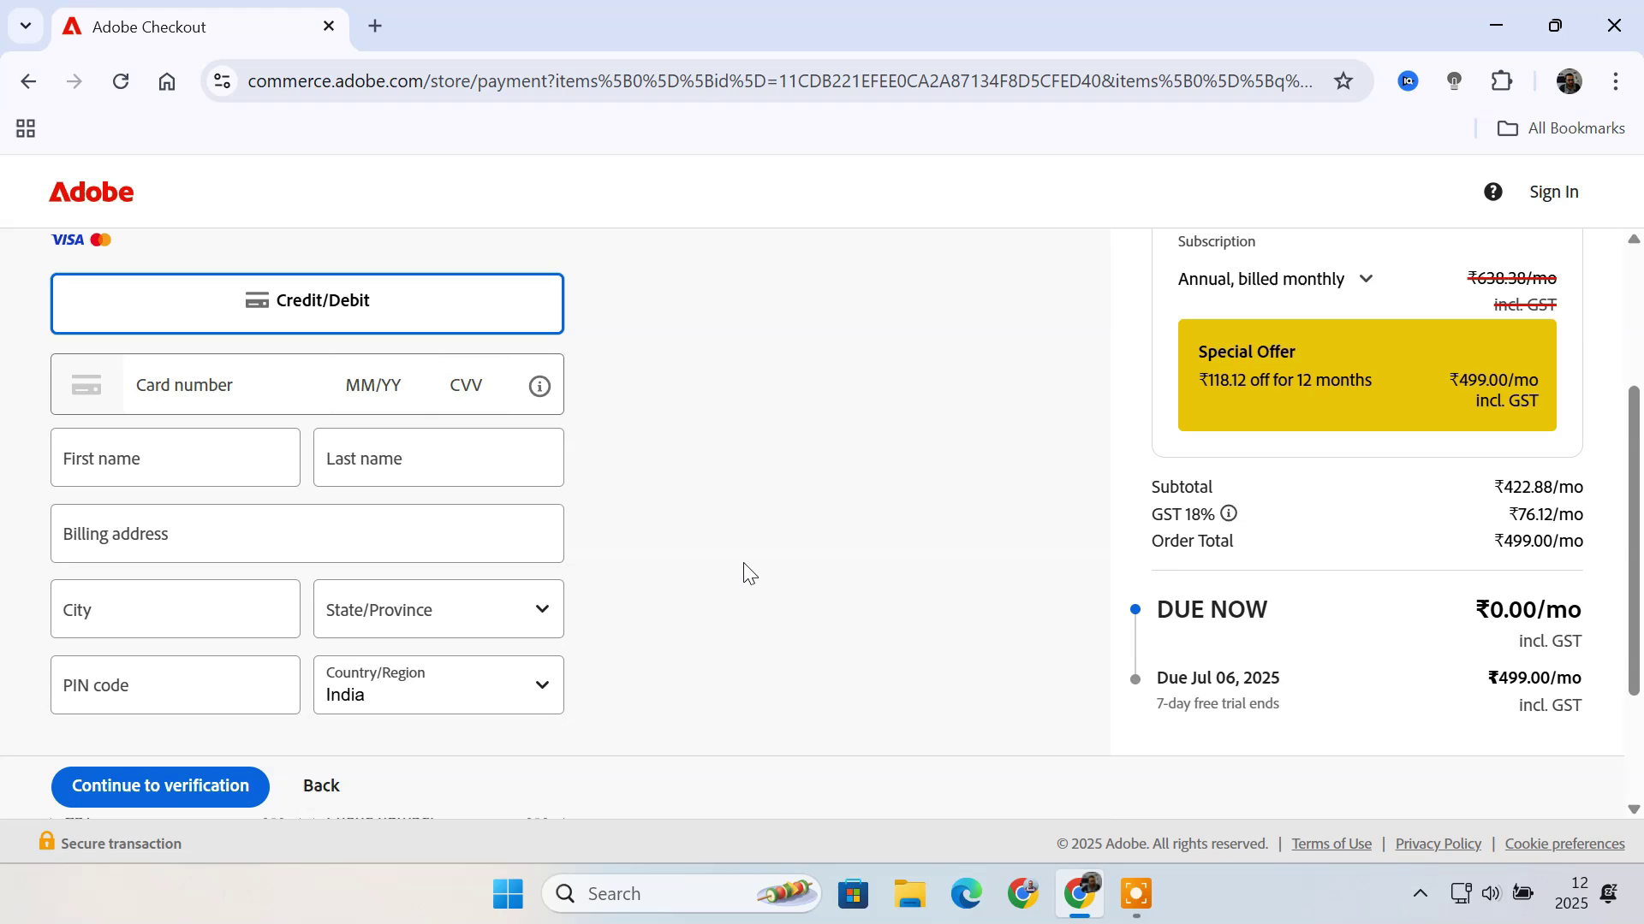
left_click(260, 392)
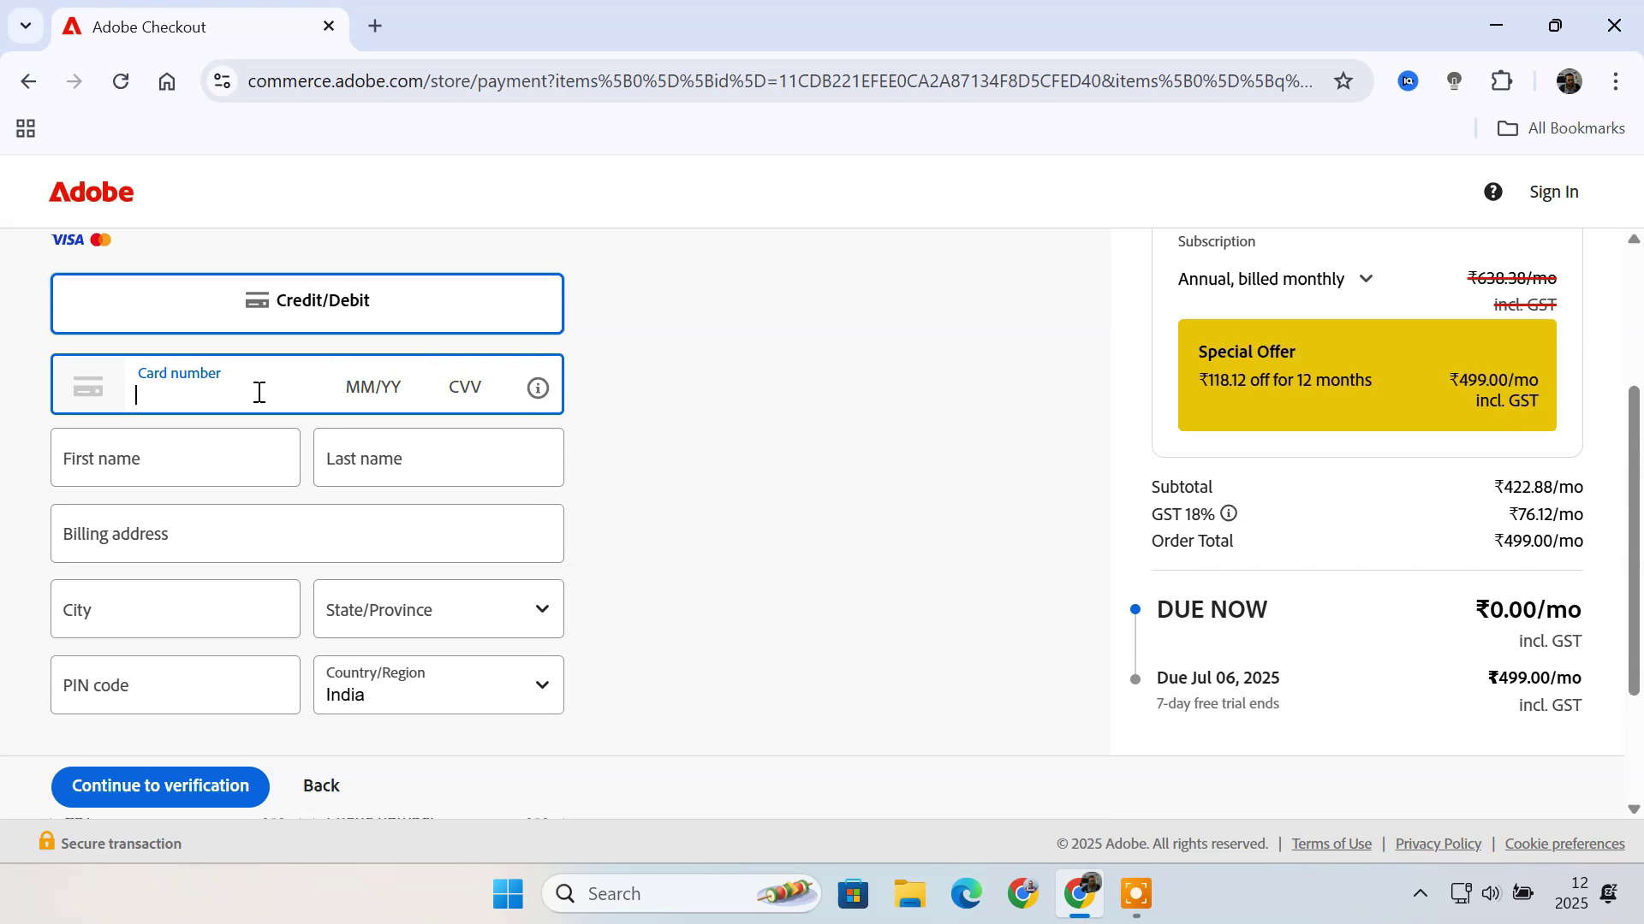
left_click(283, 445)
left_click(205, 760)
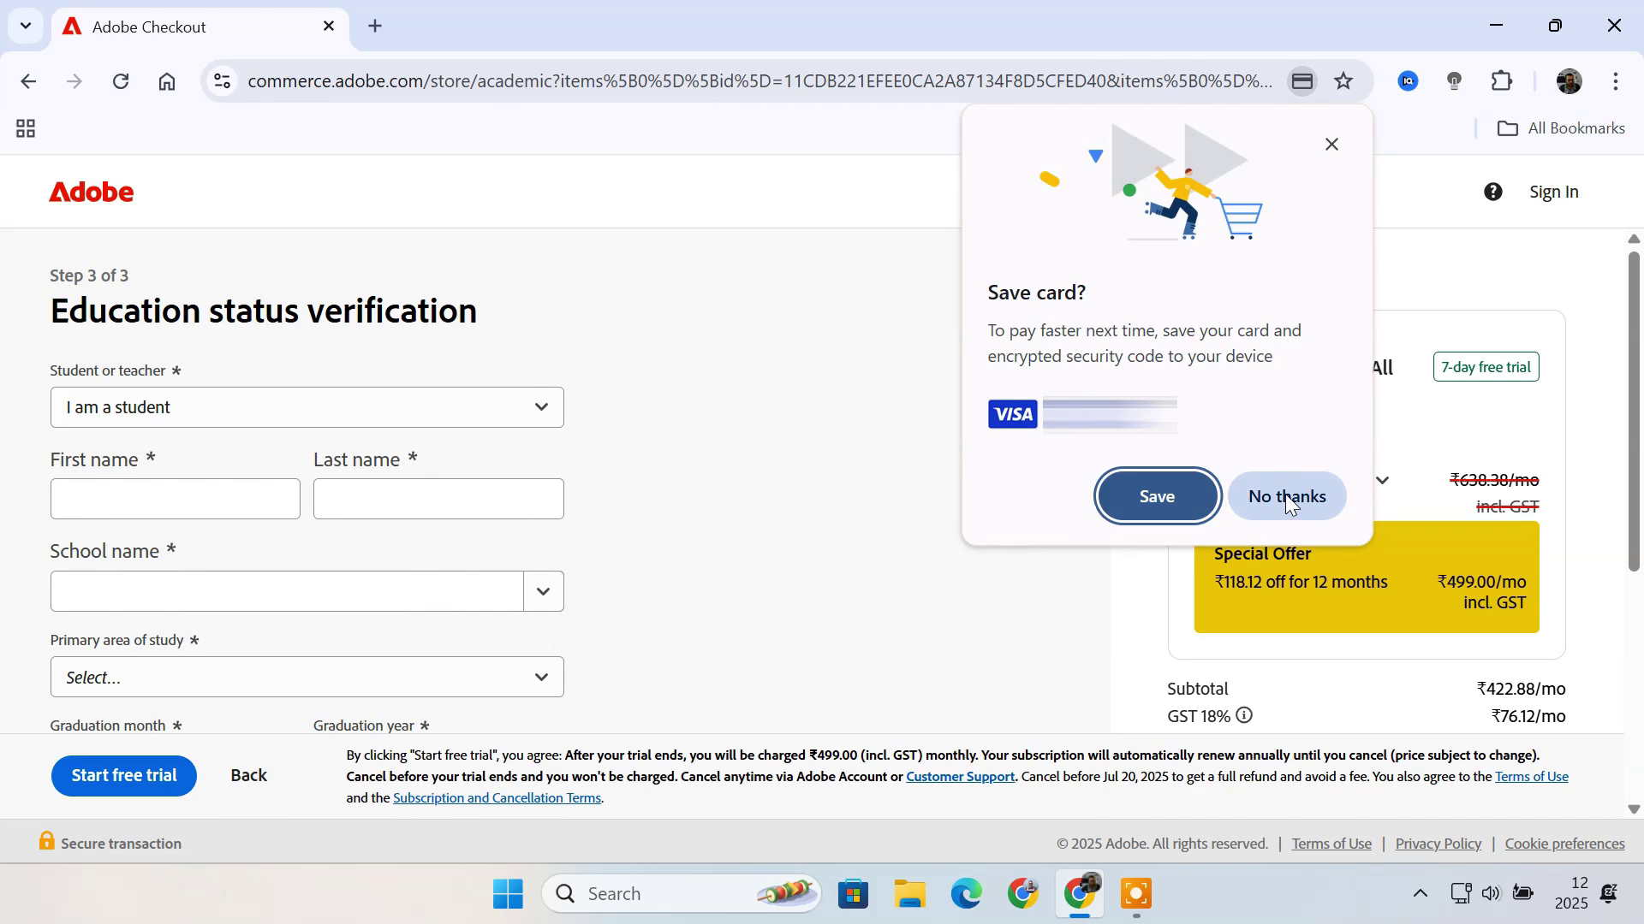
Decline saving the card in Chrome and look over the education status verification form.
left_click(1285, 497)
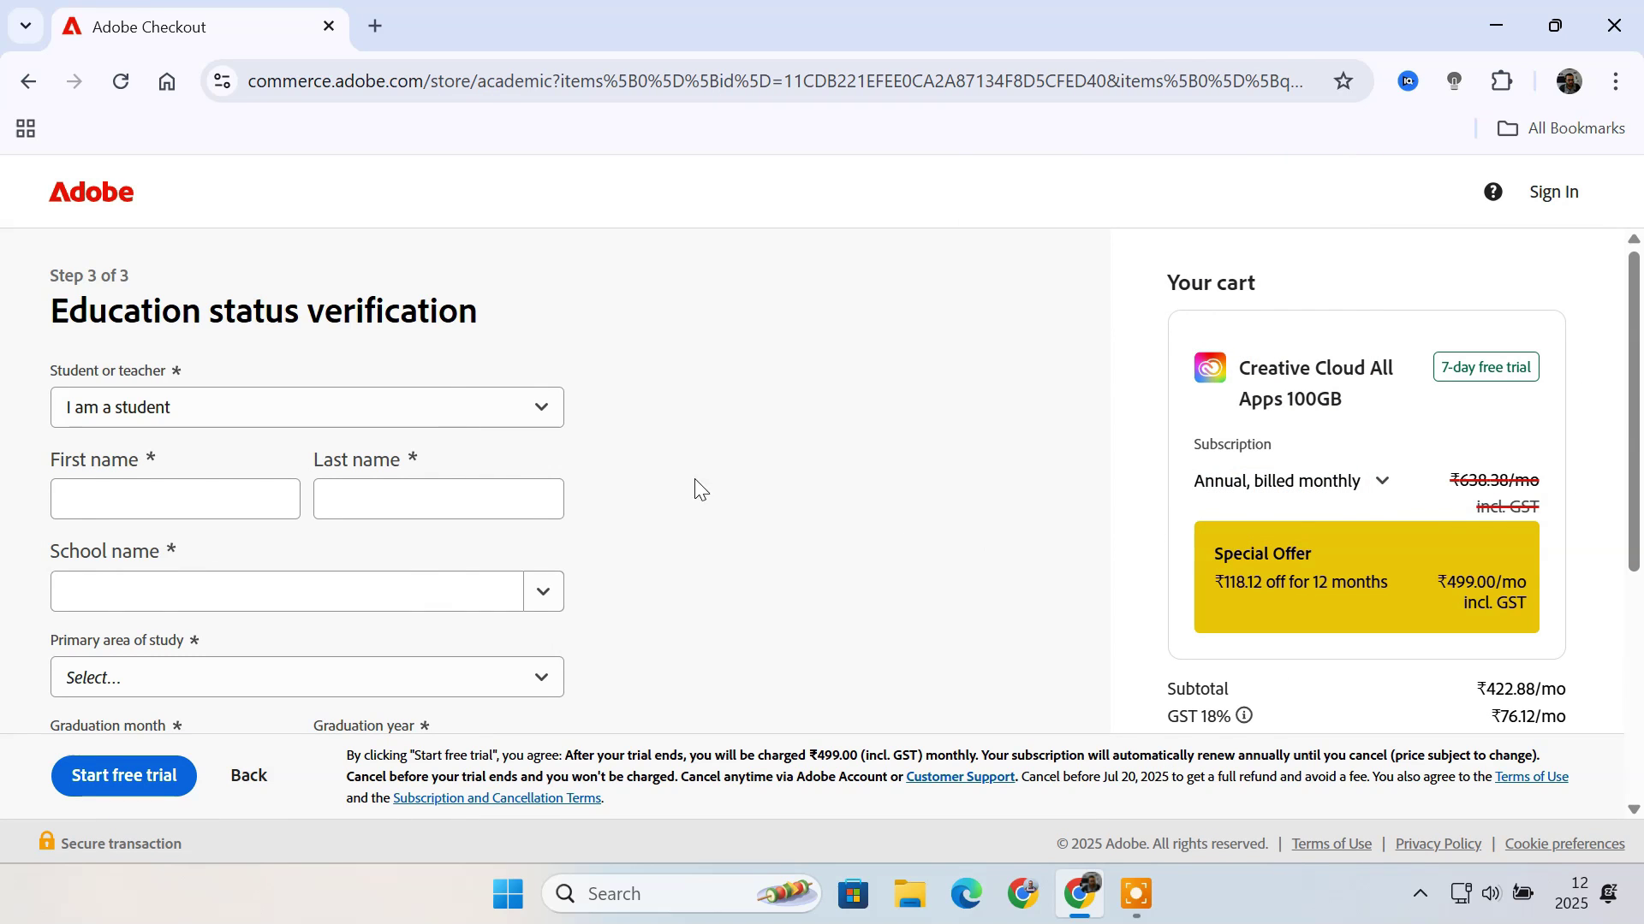
left_click_drag(50, 312, 523, 317)
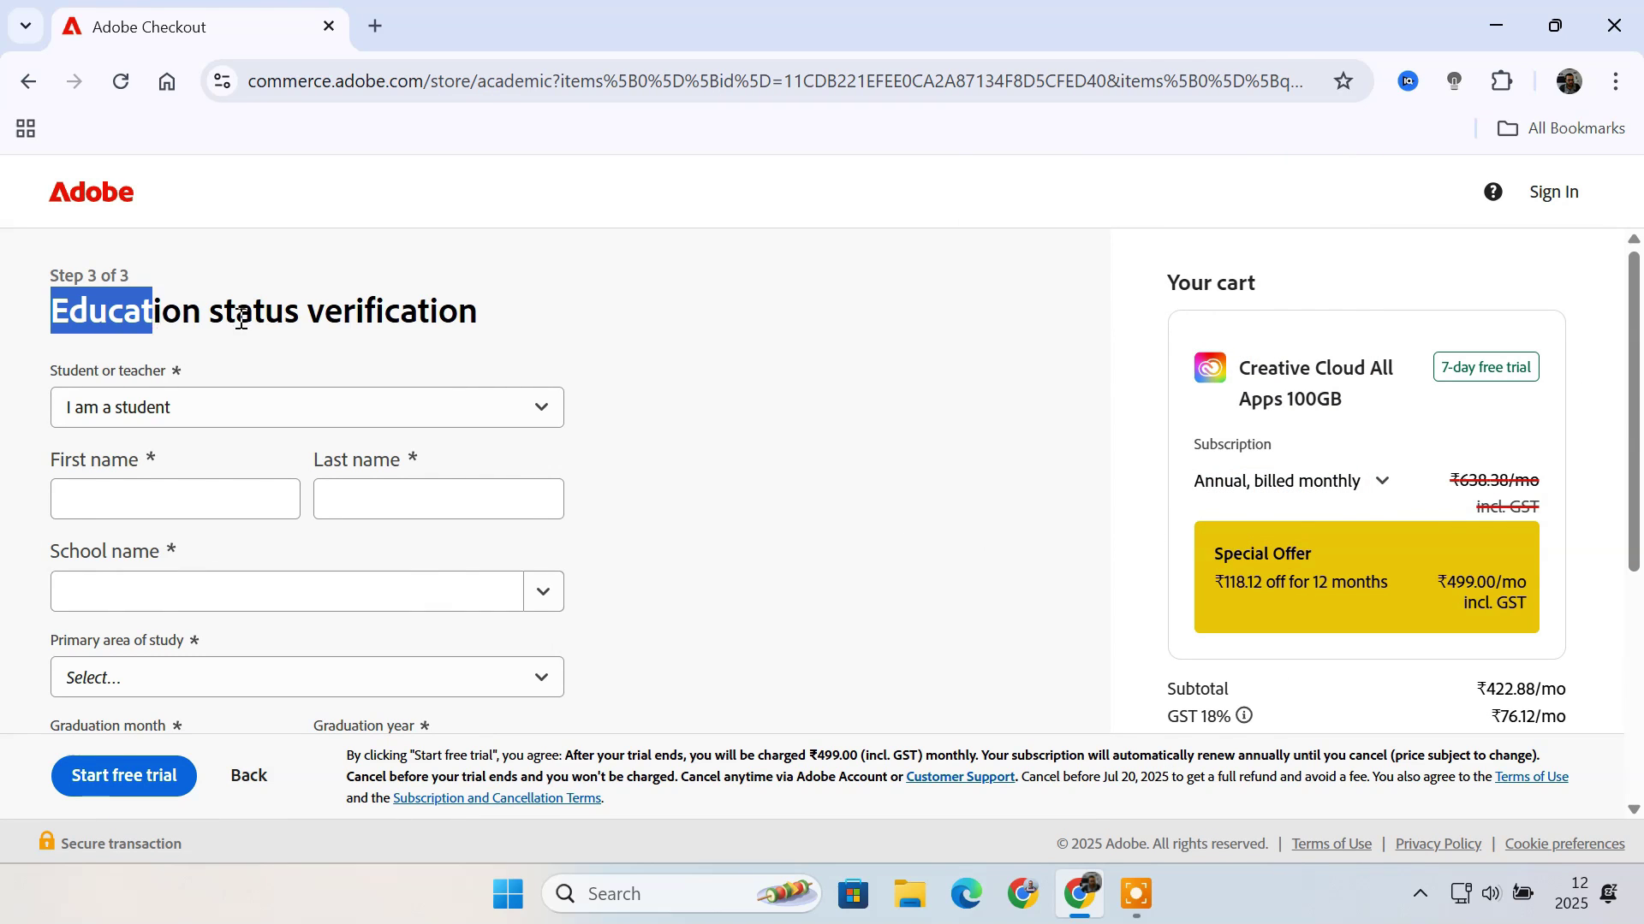
left_click(524, 315)
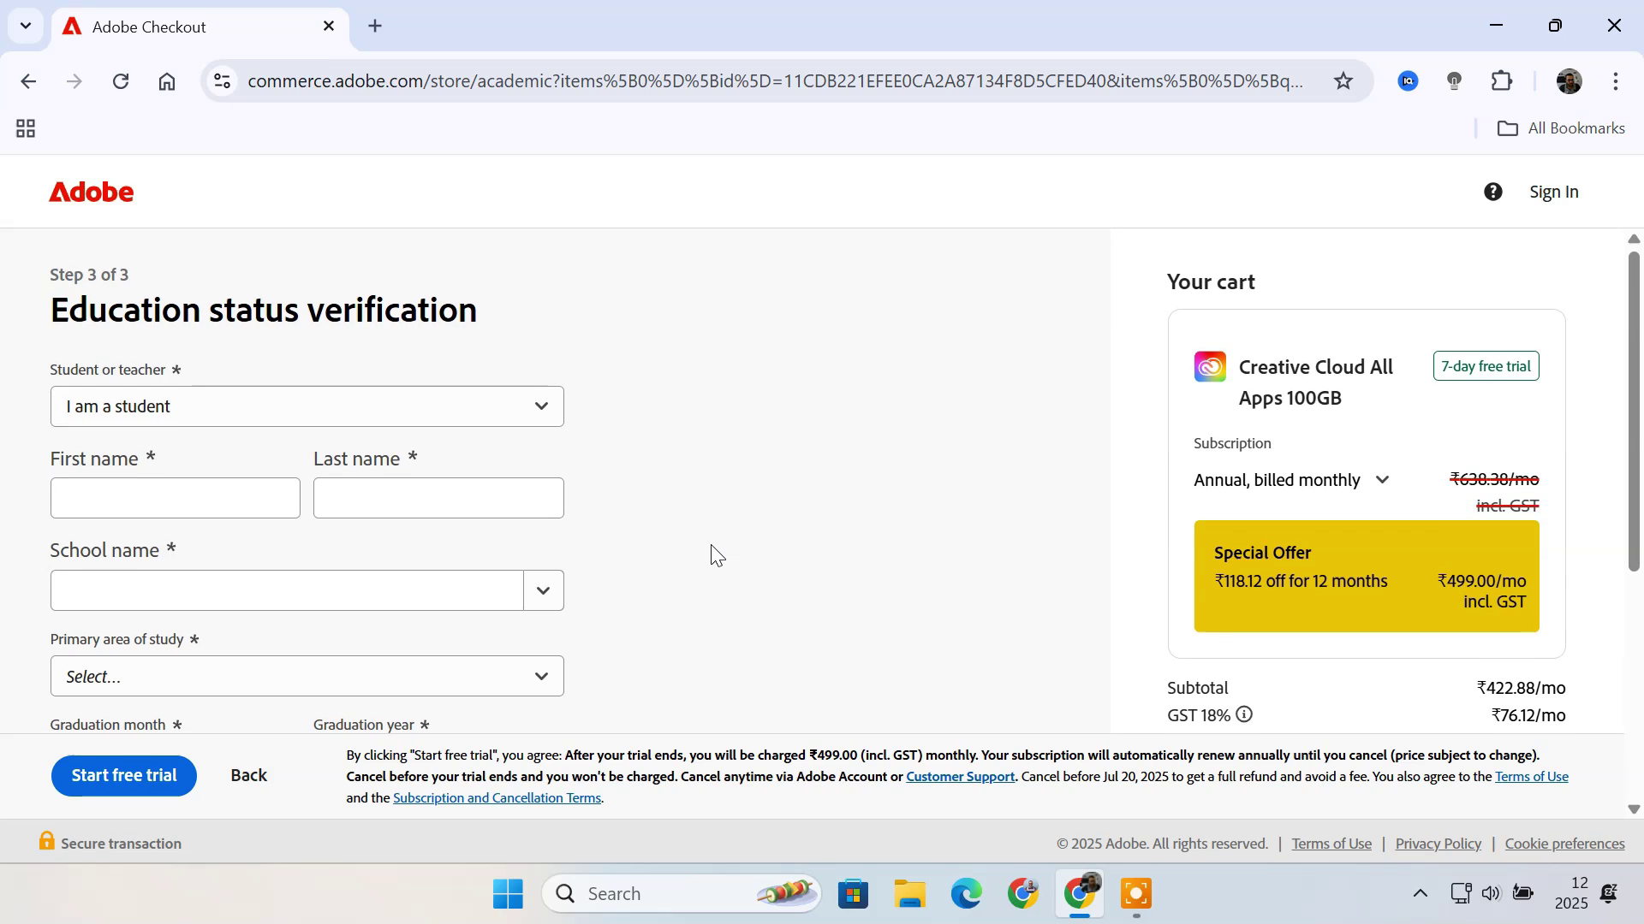
scroll(711, 544, "down", 3)
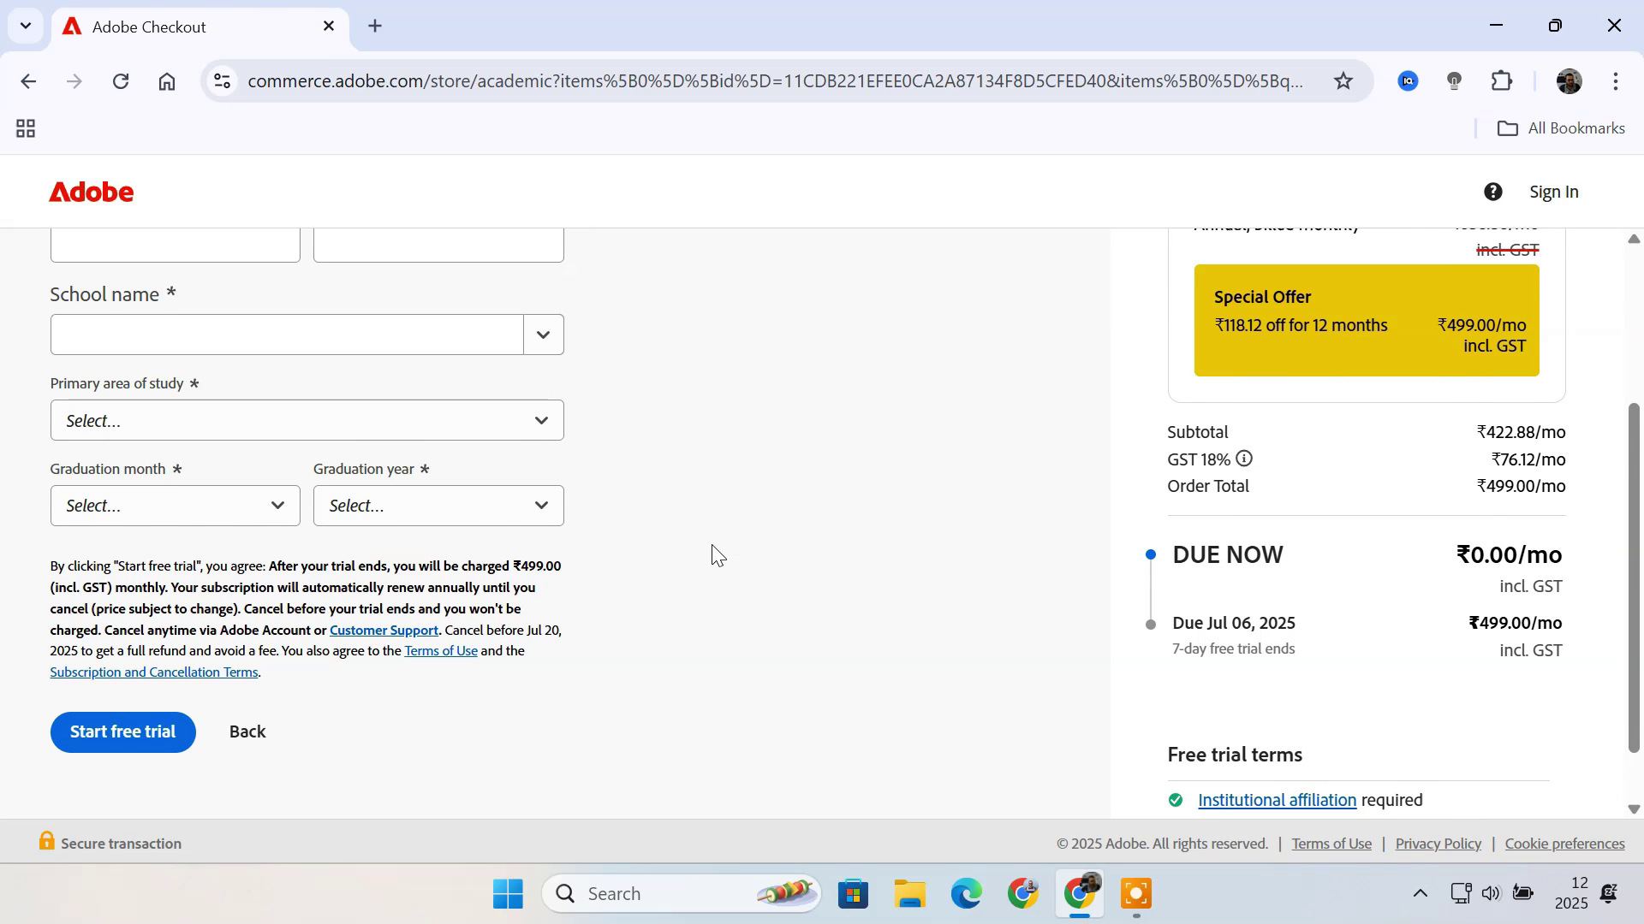
scroll(713, 555, "up", 3)
Autofill first and last name and choose Chandigarh University (Mohali, Punjab) as the school.
left_click(219, 498)
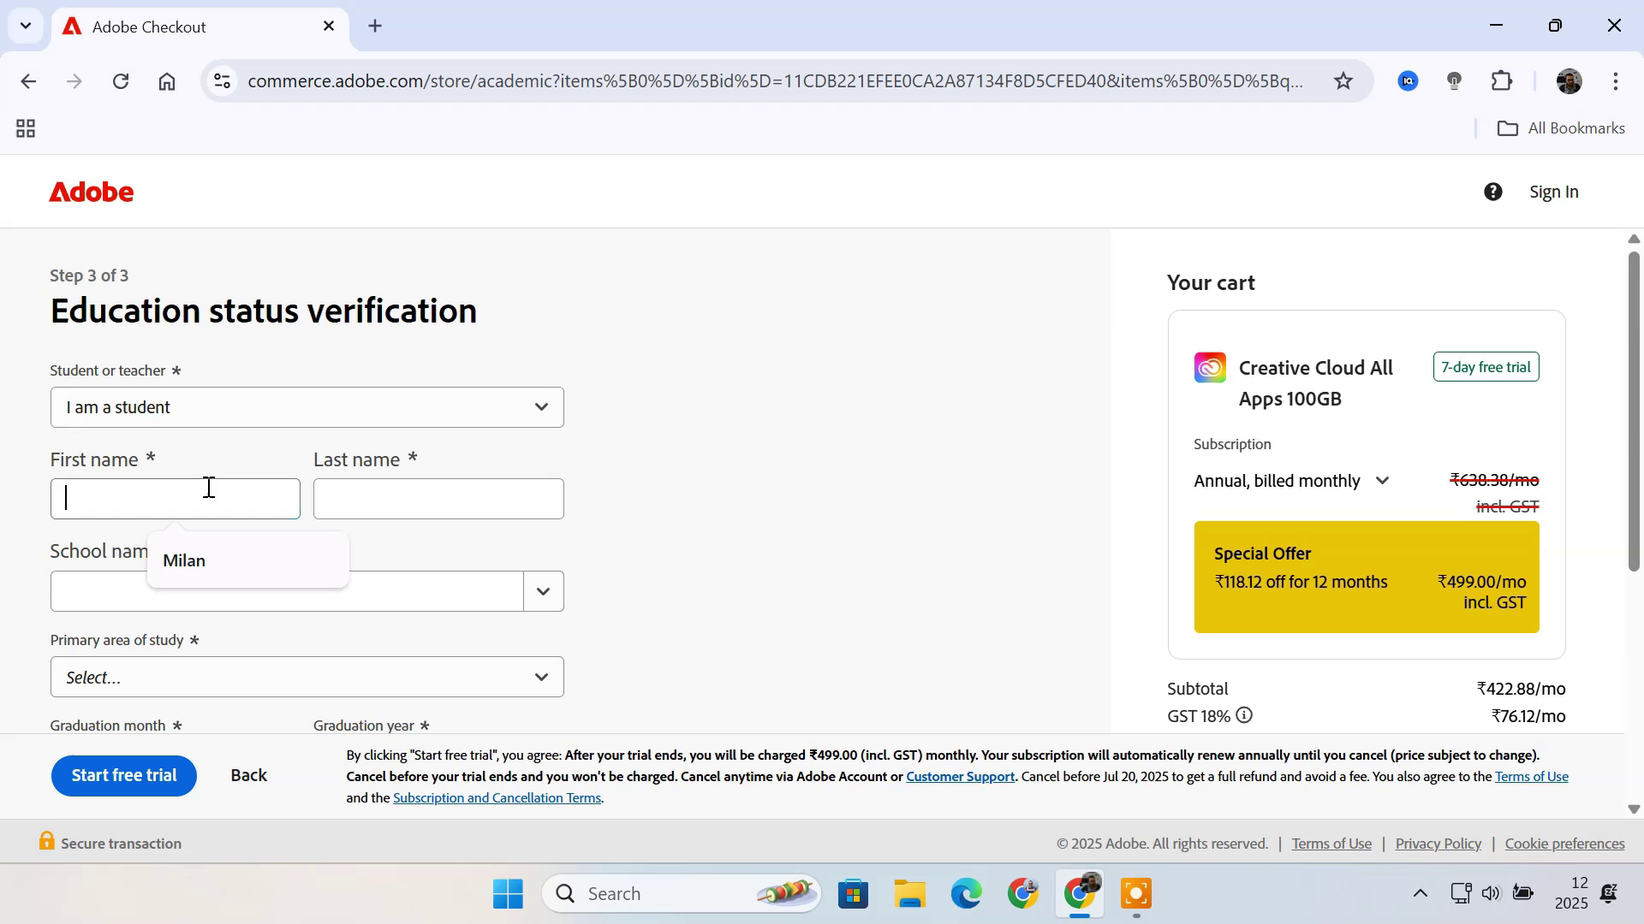
left_click(245, 557)
left_click(394, 499)
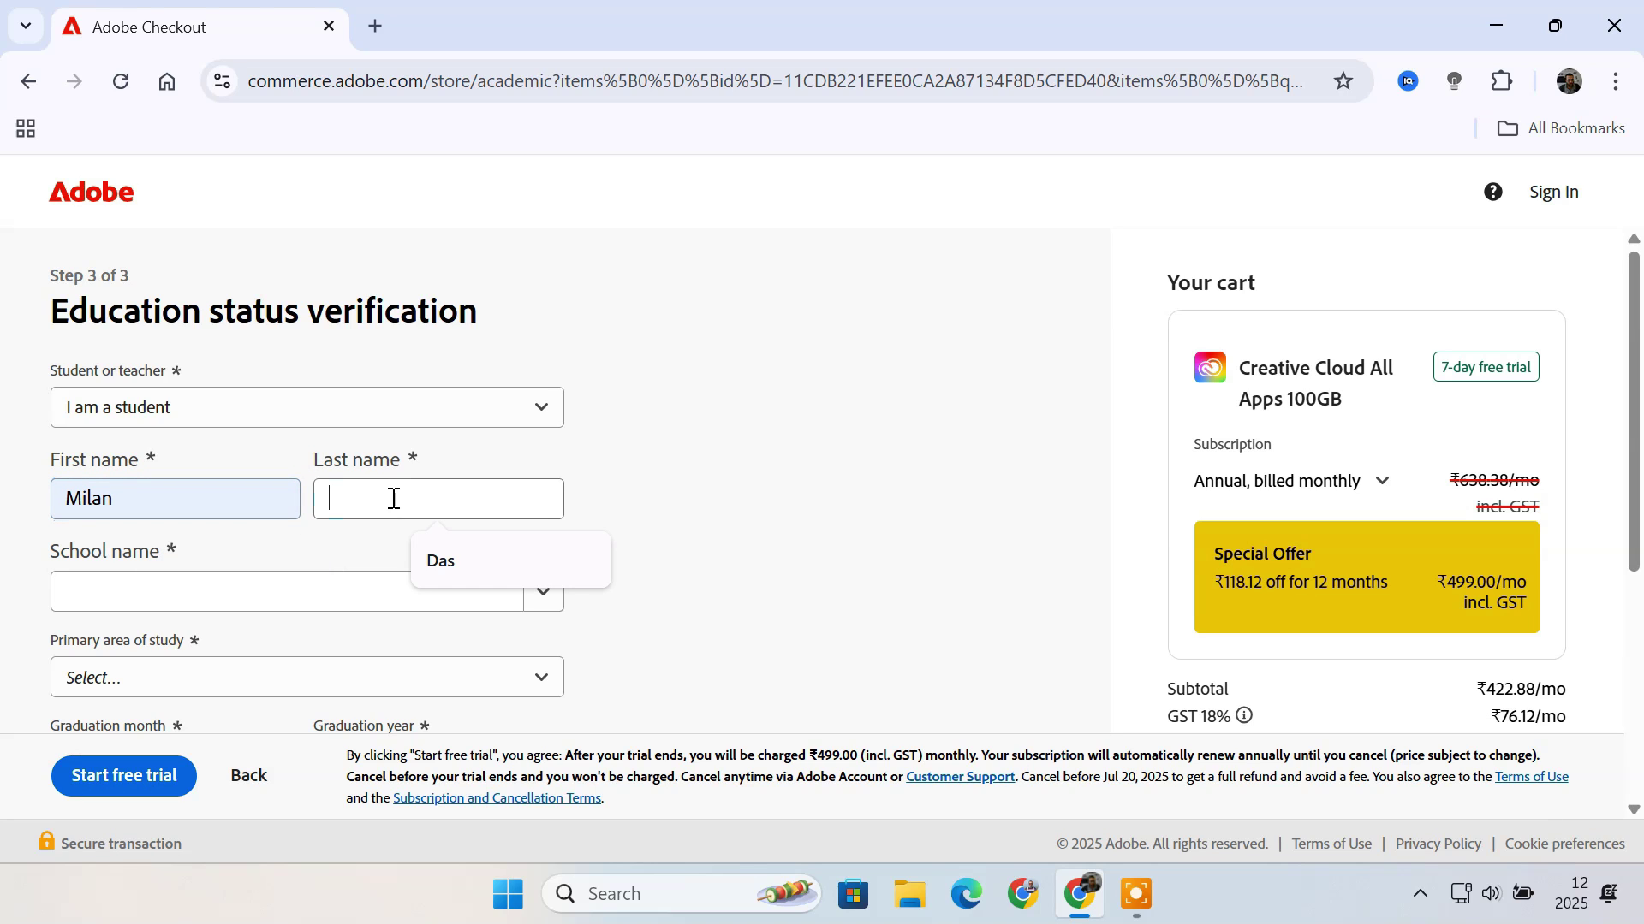
left_click(449, 557)
left_click(337, 602)
type("Chandigar")
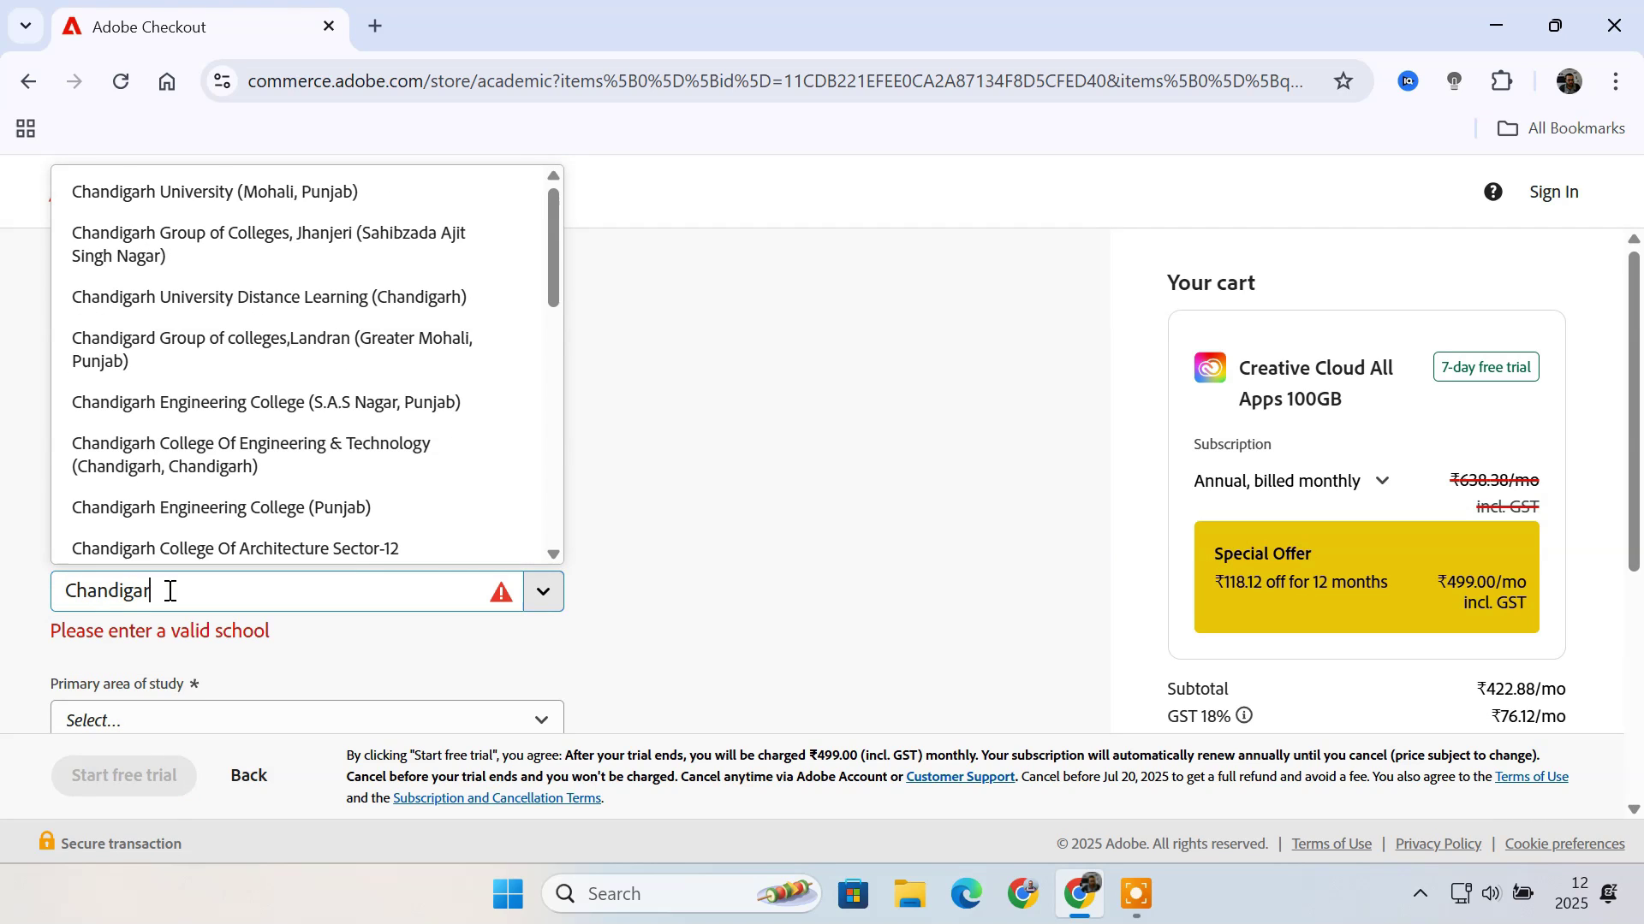
left_click(249, 201)
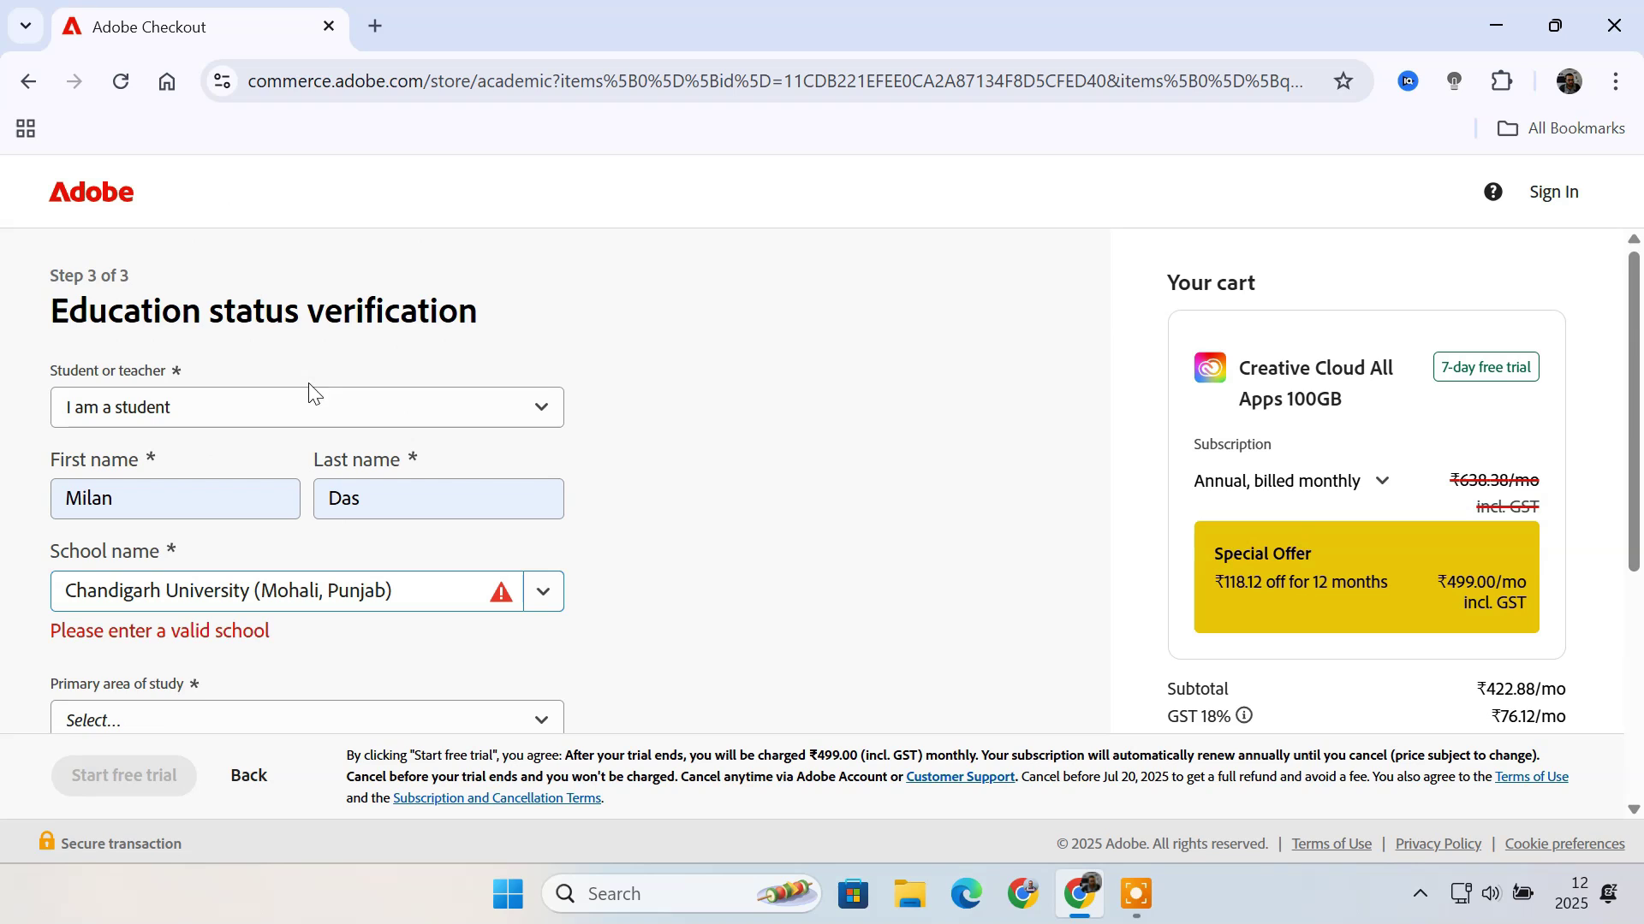
left_click(605, 669)
Set study area to Computer Science, Information Technology, Library Science and graduation to June 2026.
scroll(602, 673, "down", 2)
scroll(605, 672, "down", 1)
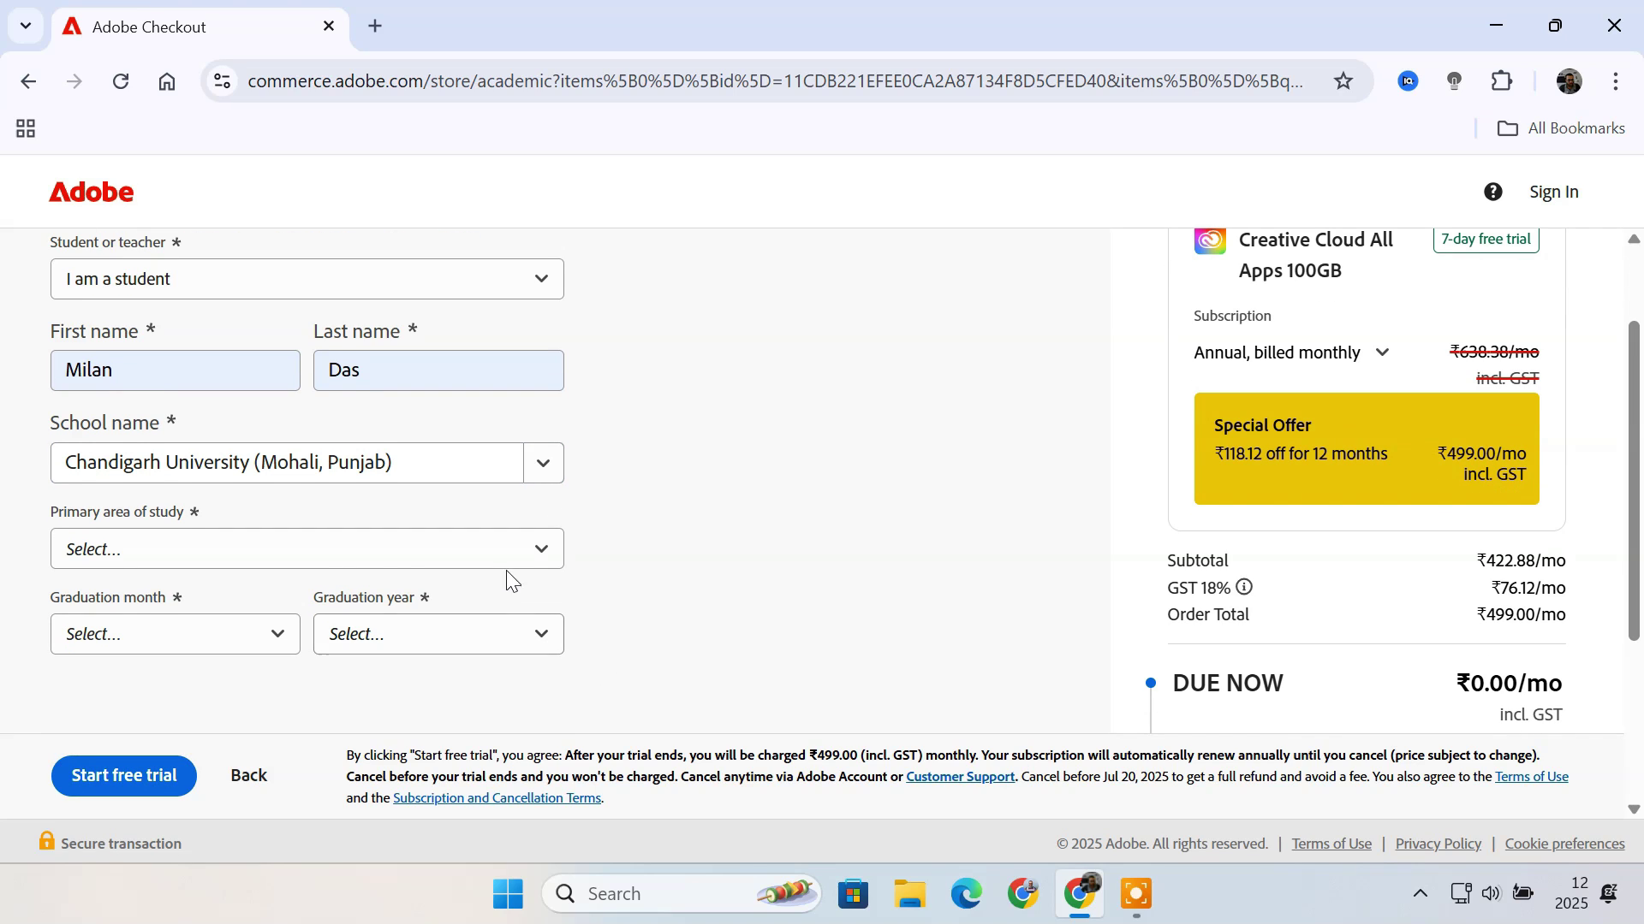
left_click(502, 558)
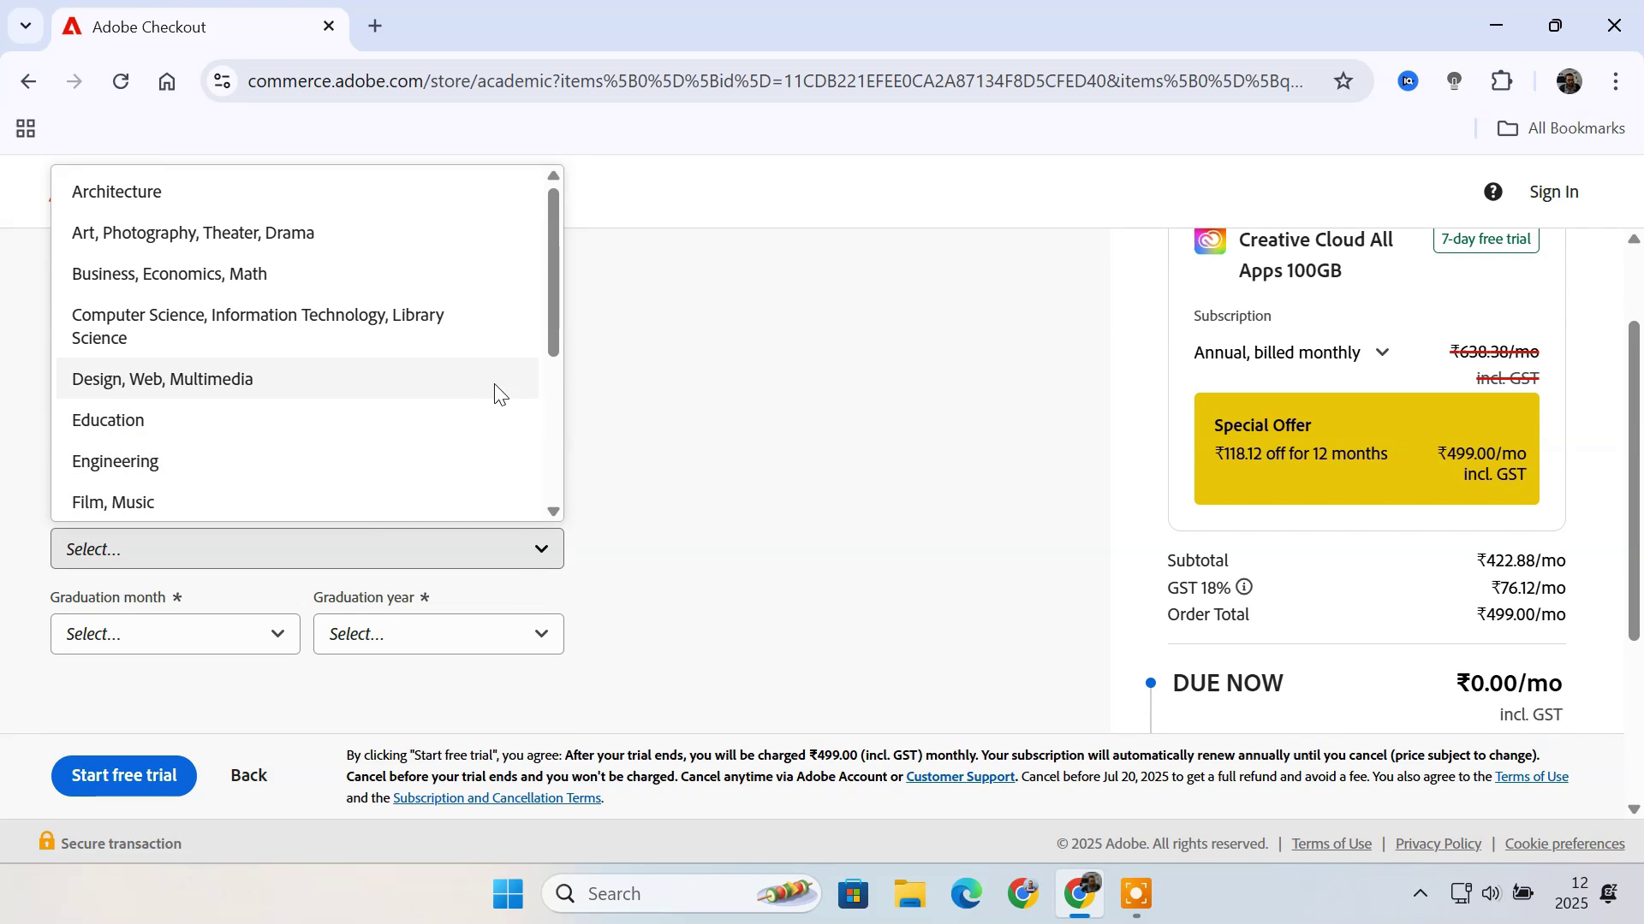
left_click(264, 327)
left_click(258, 641)
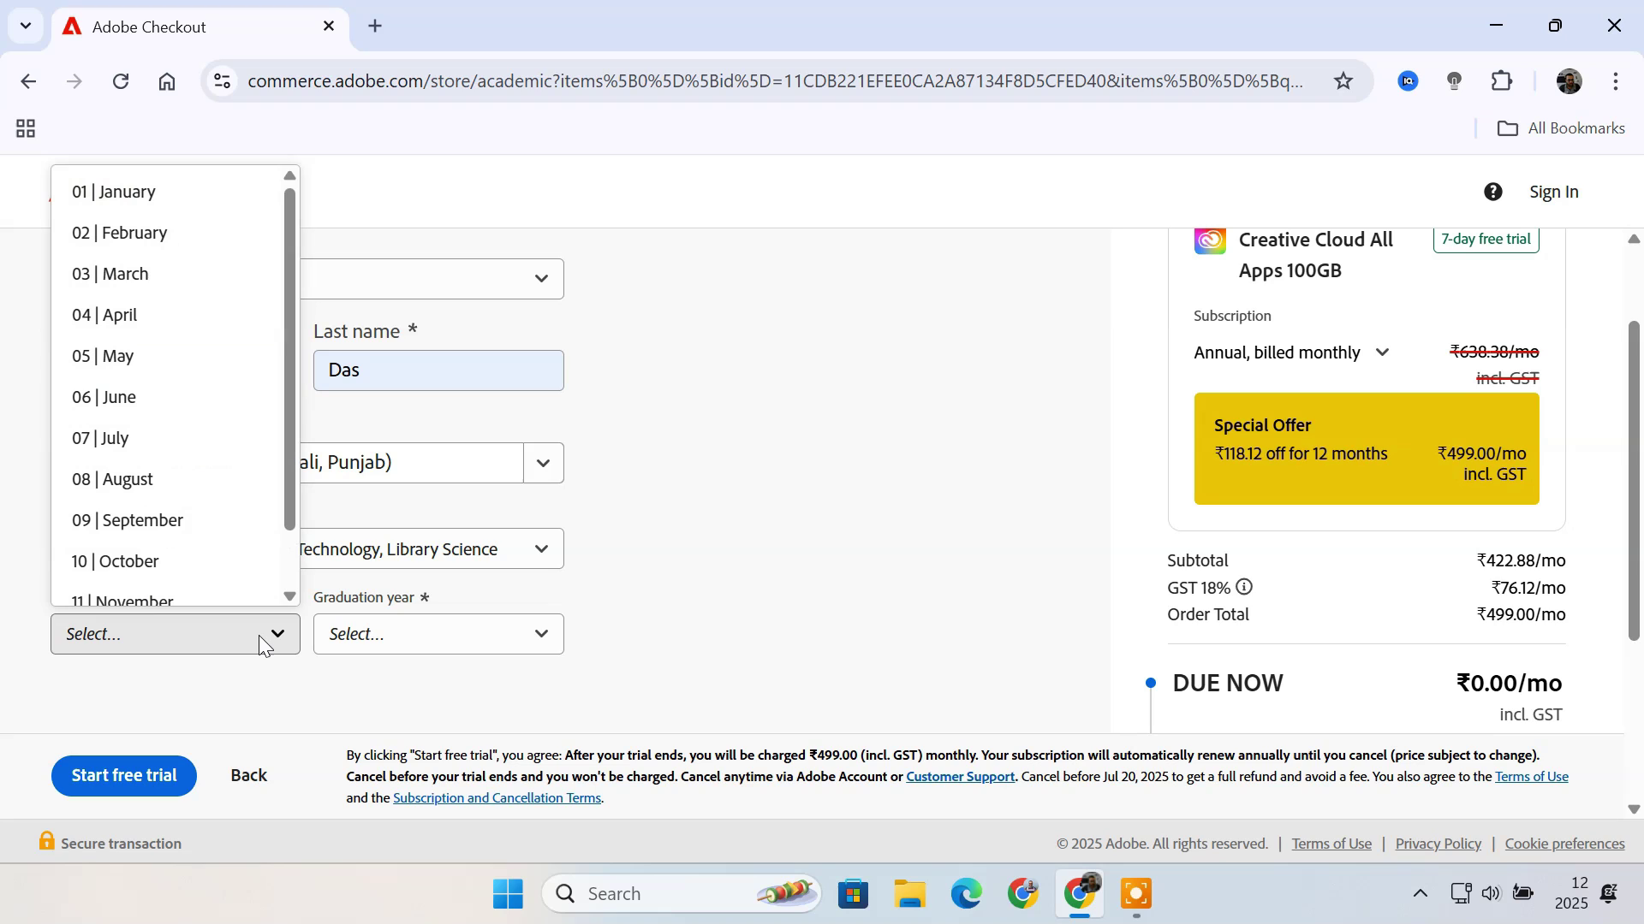
left_click(178, 401)
left_click(481, 635)
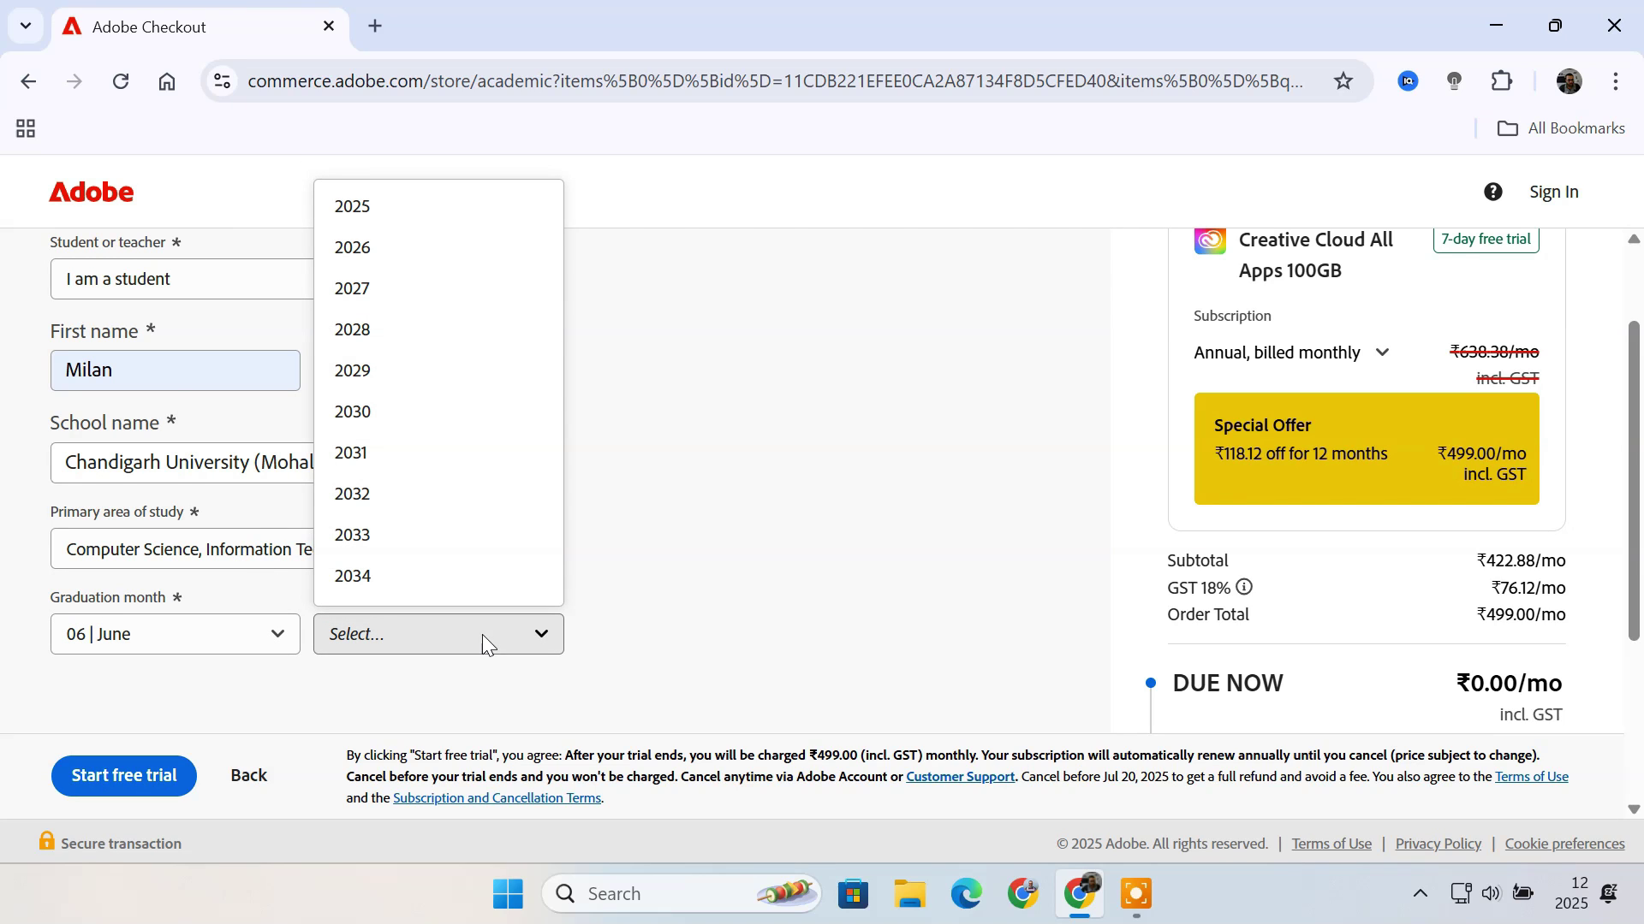
left_click(402, 254)
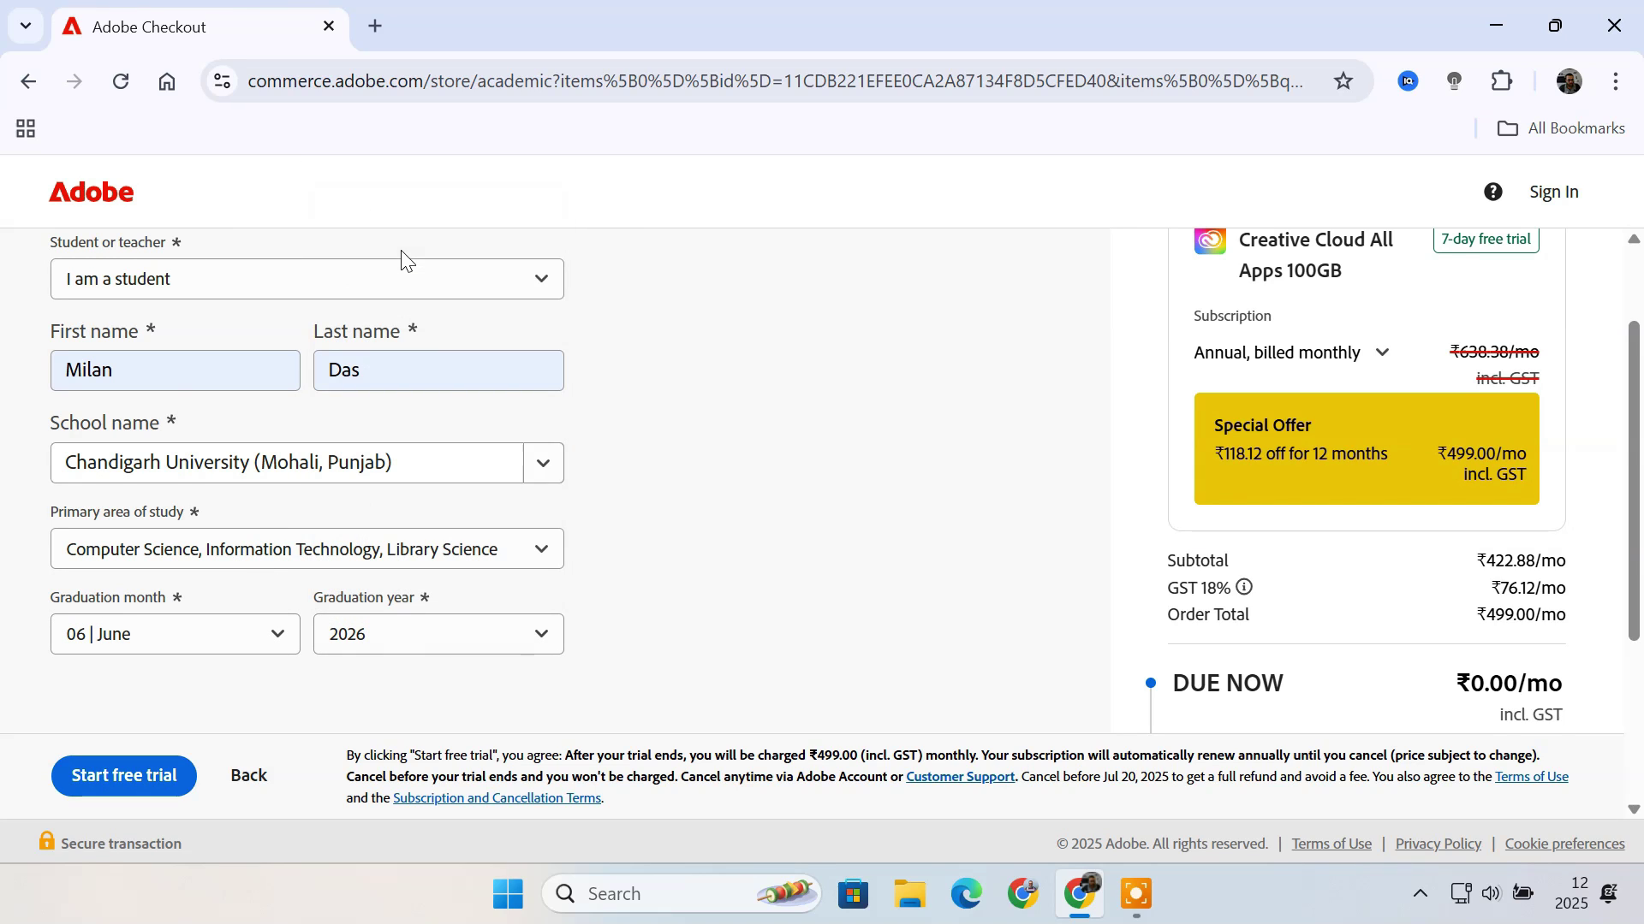
scroll(624, 697, "down", 3)
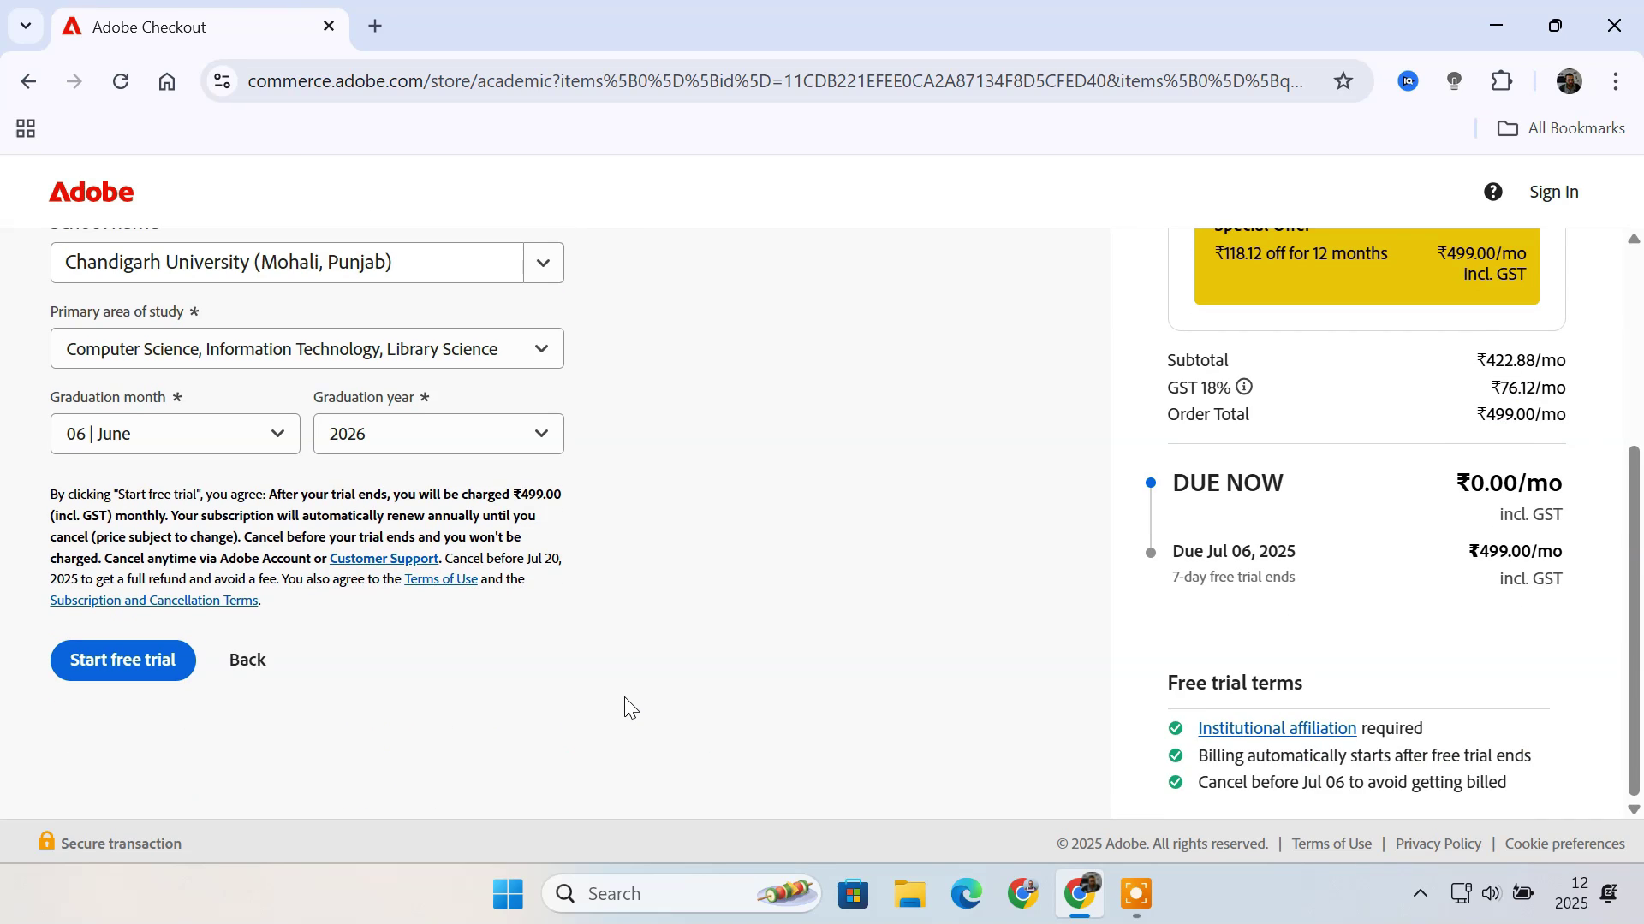
Start the free trial and authorise the card with the one-time password.
left_click(160, 665)
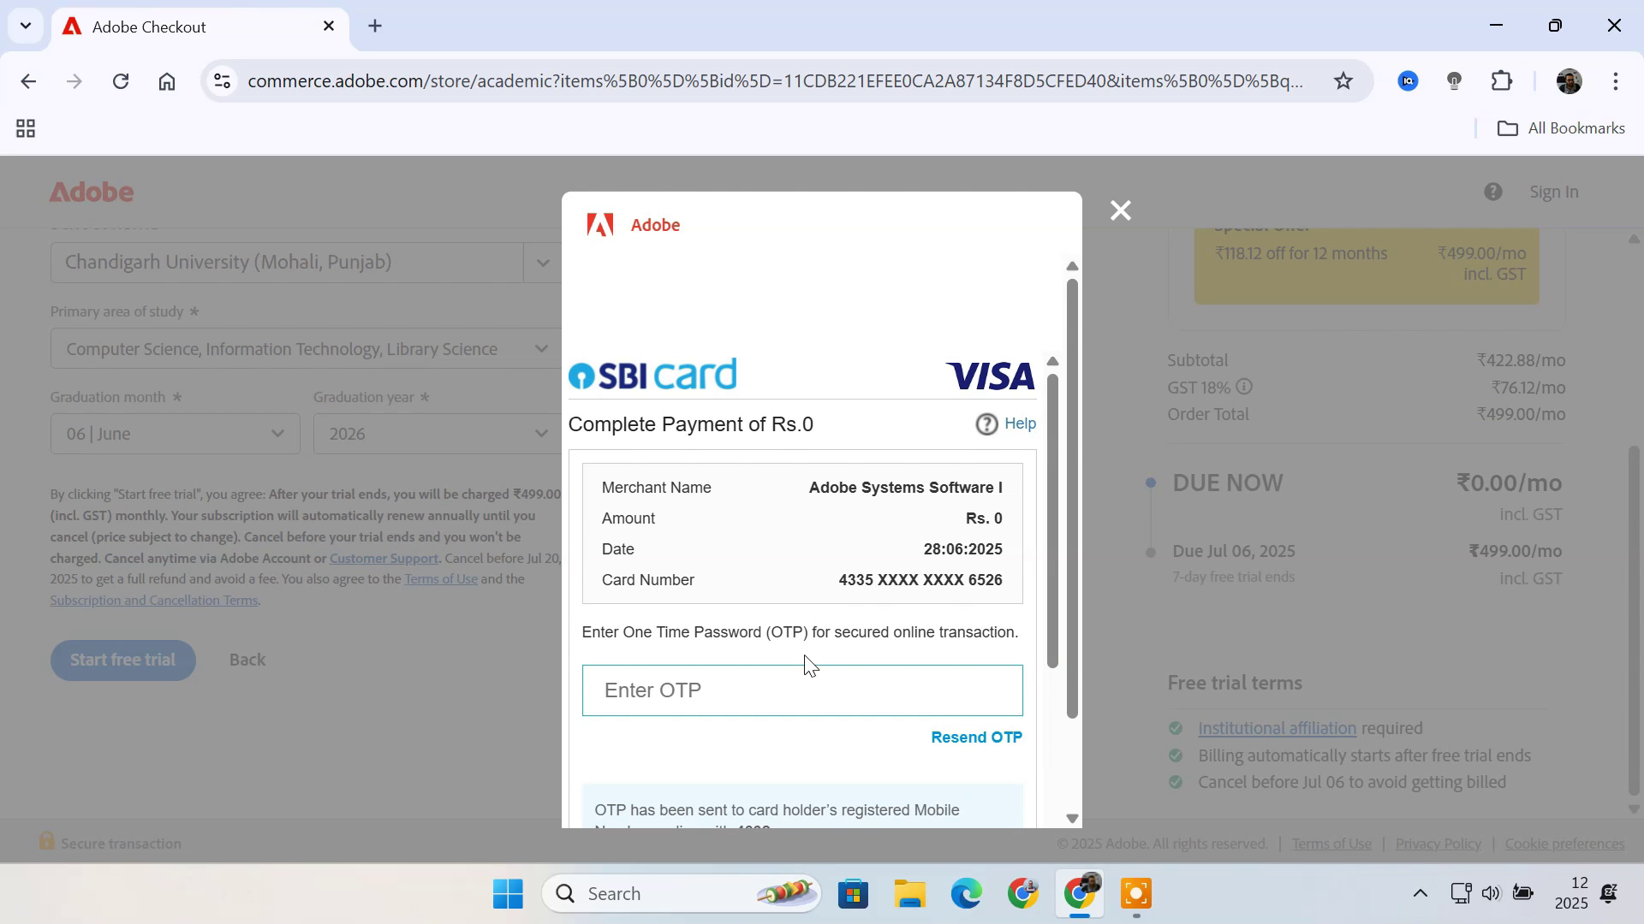
scroll(796, 651, "down", 3)
scroll(780, 625, "up", 3)
type("1")
scroll(723, 695, "down", 3)
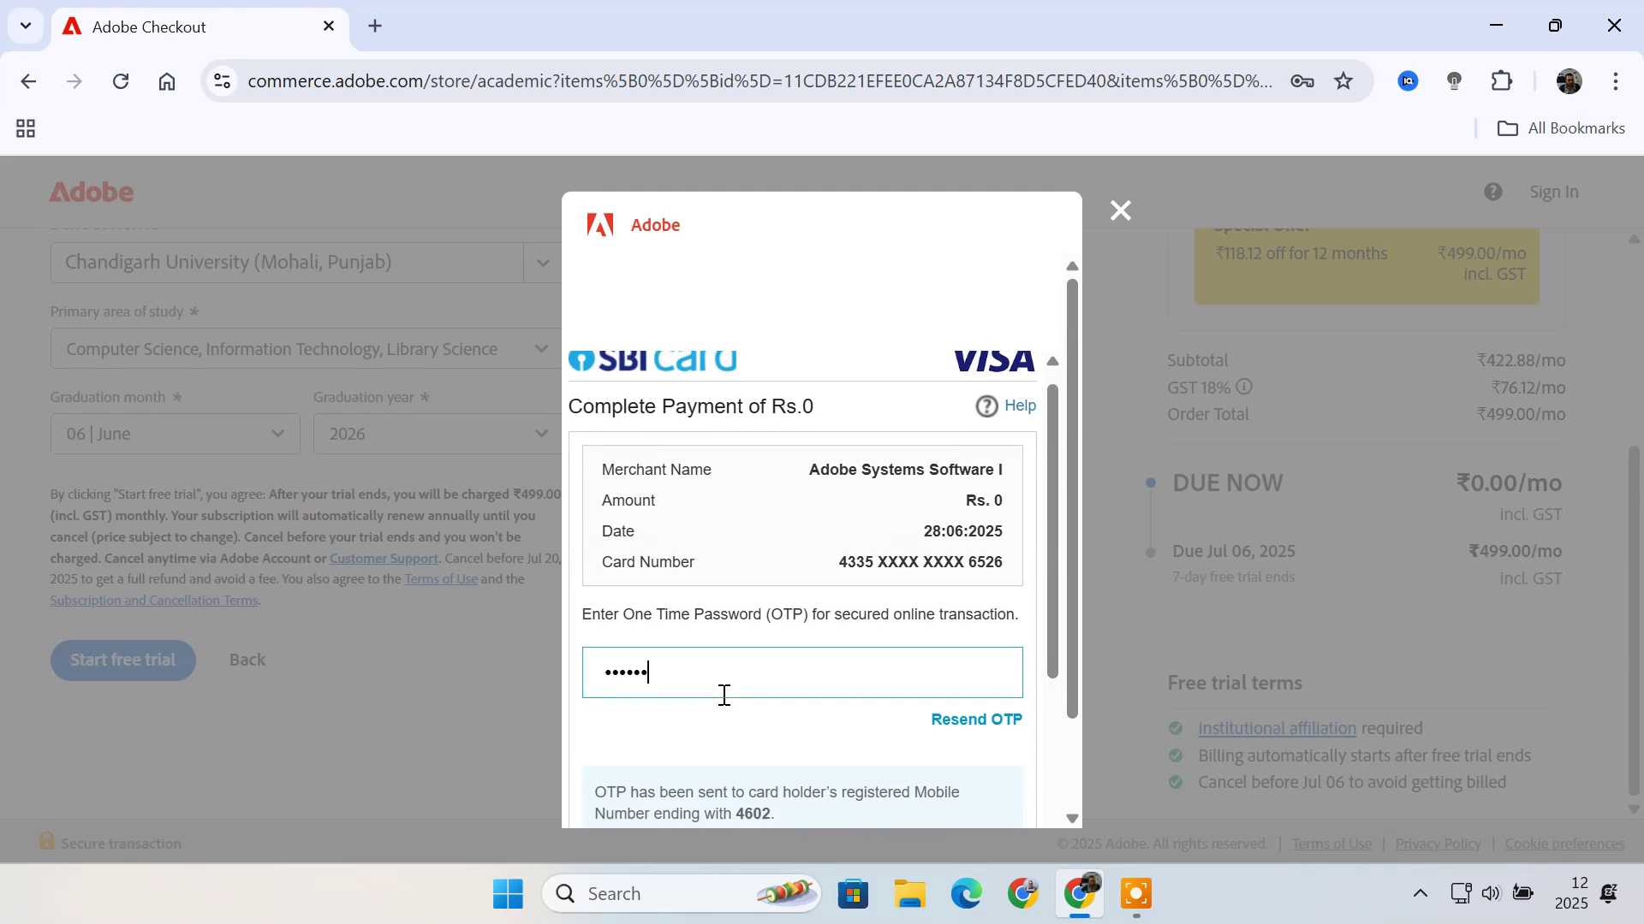
left_click(819, 645)
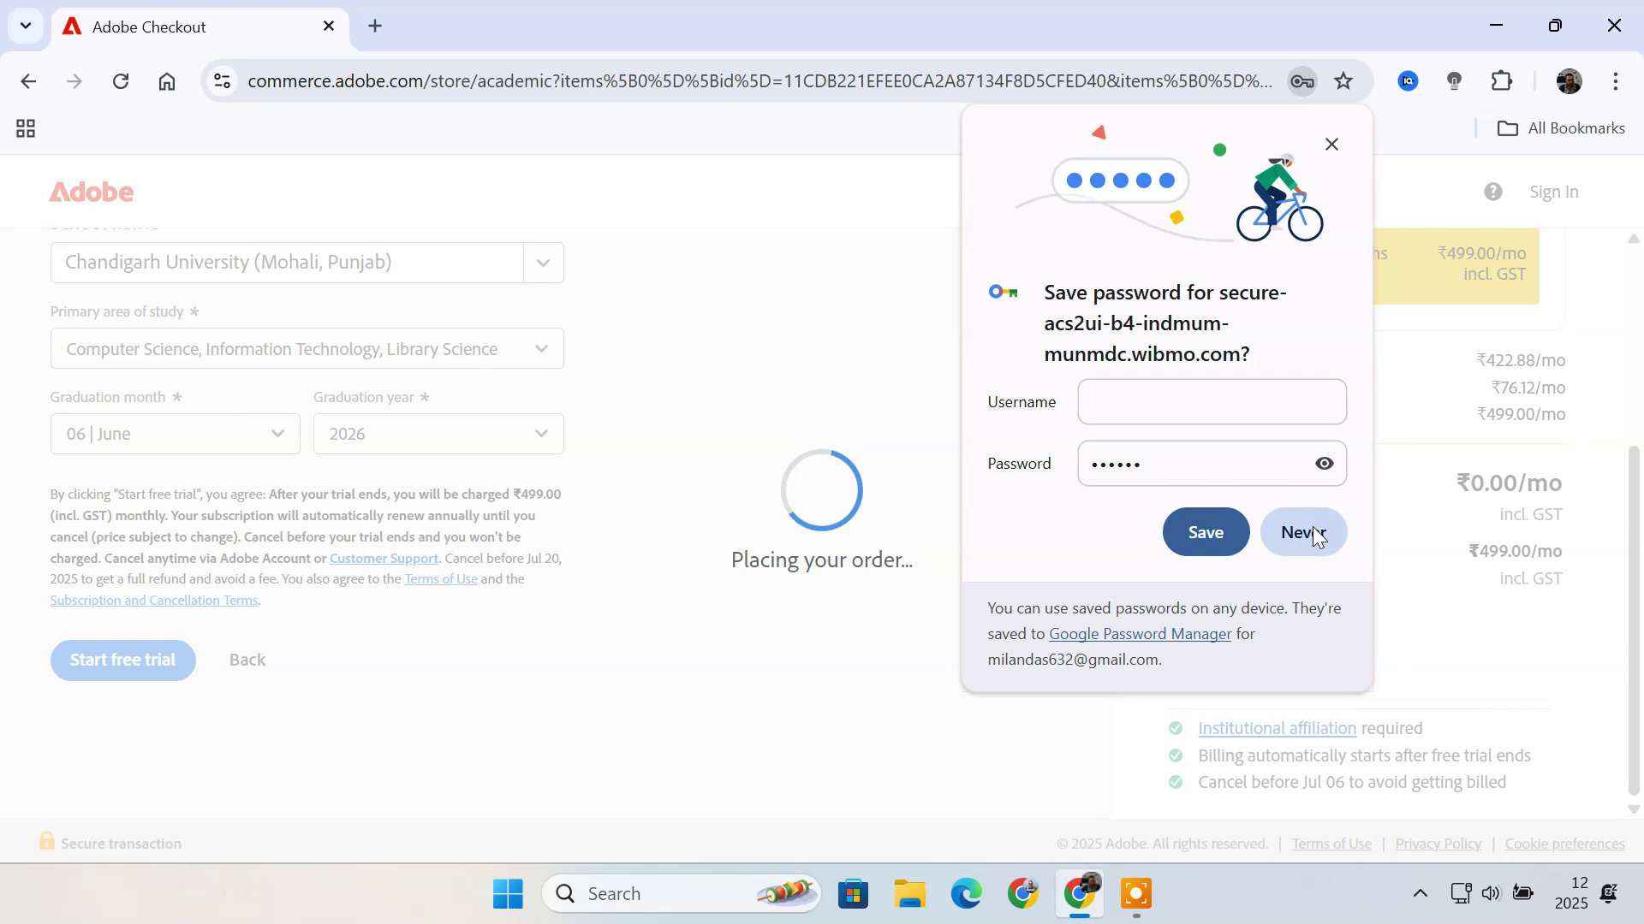
Create the Adobe account password and finish account setup, declining Chrome's password saving.
left_click(1310, 528)
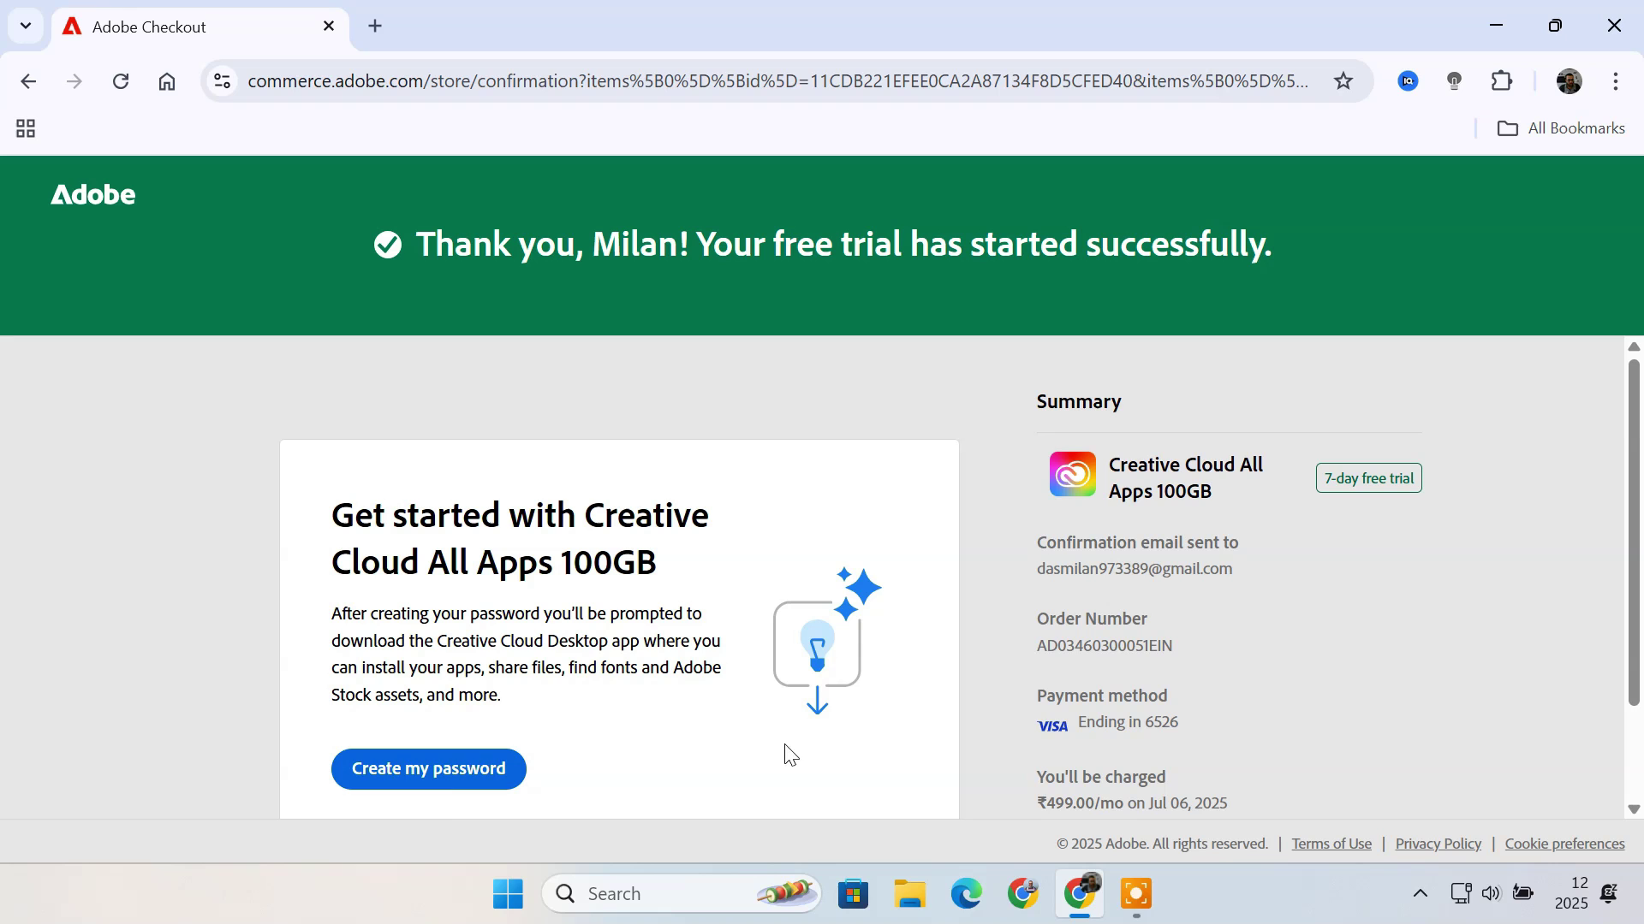
left_click(441, 781)
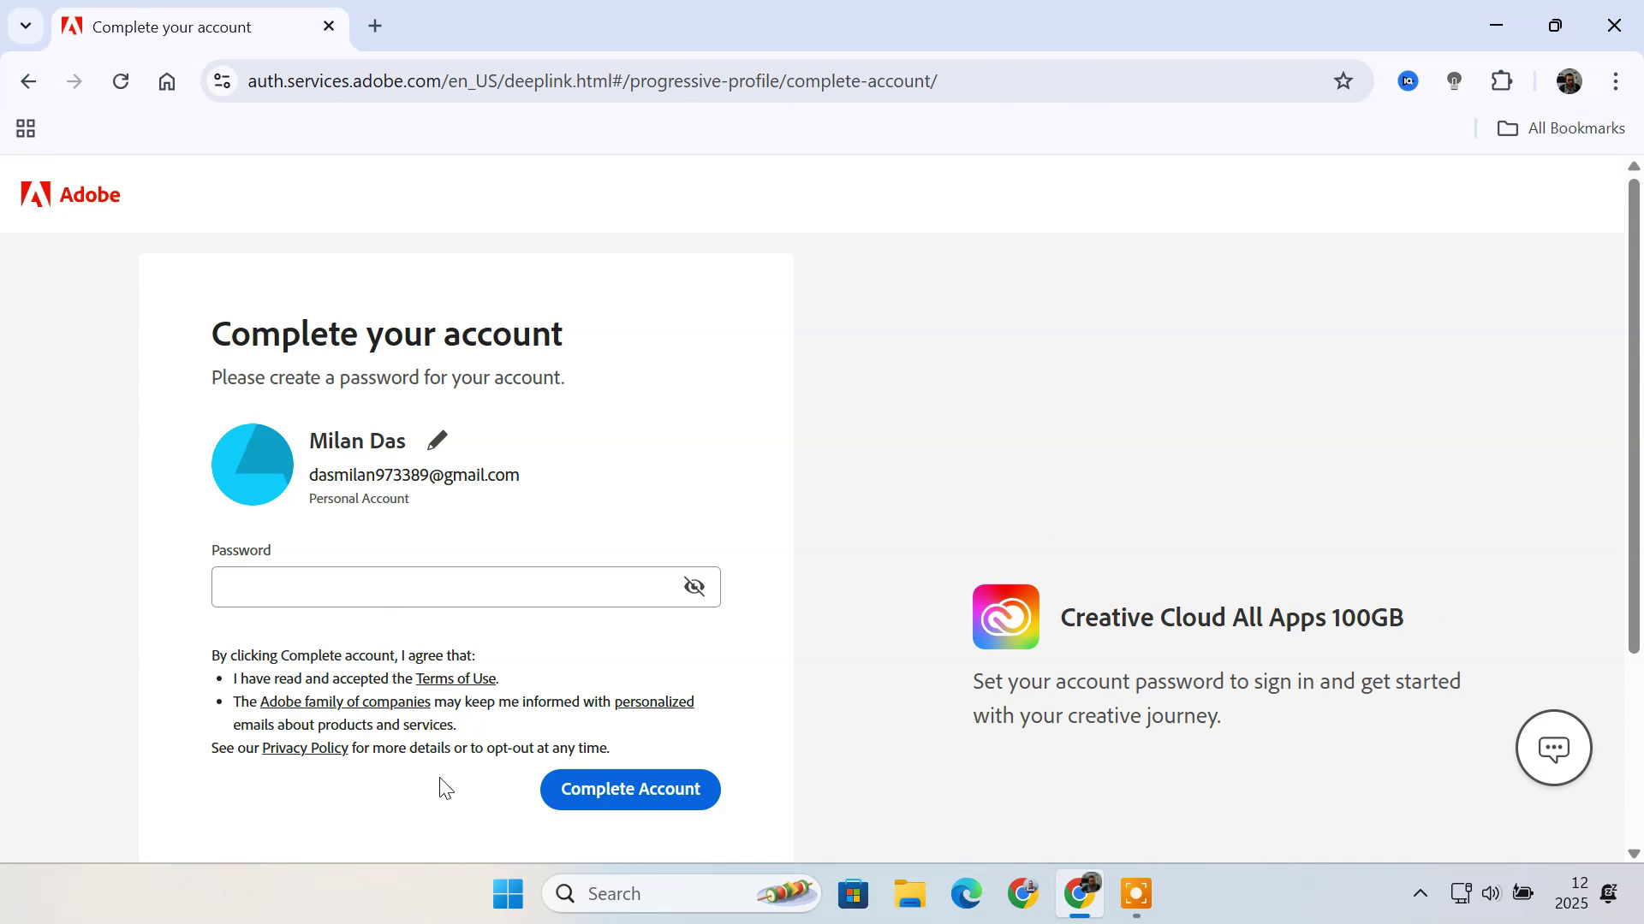
left_click(374, 587)
left_click(681, 656)
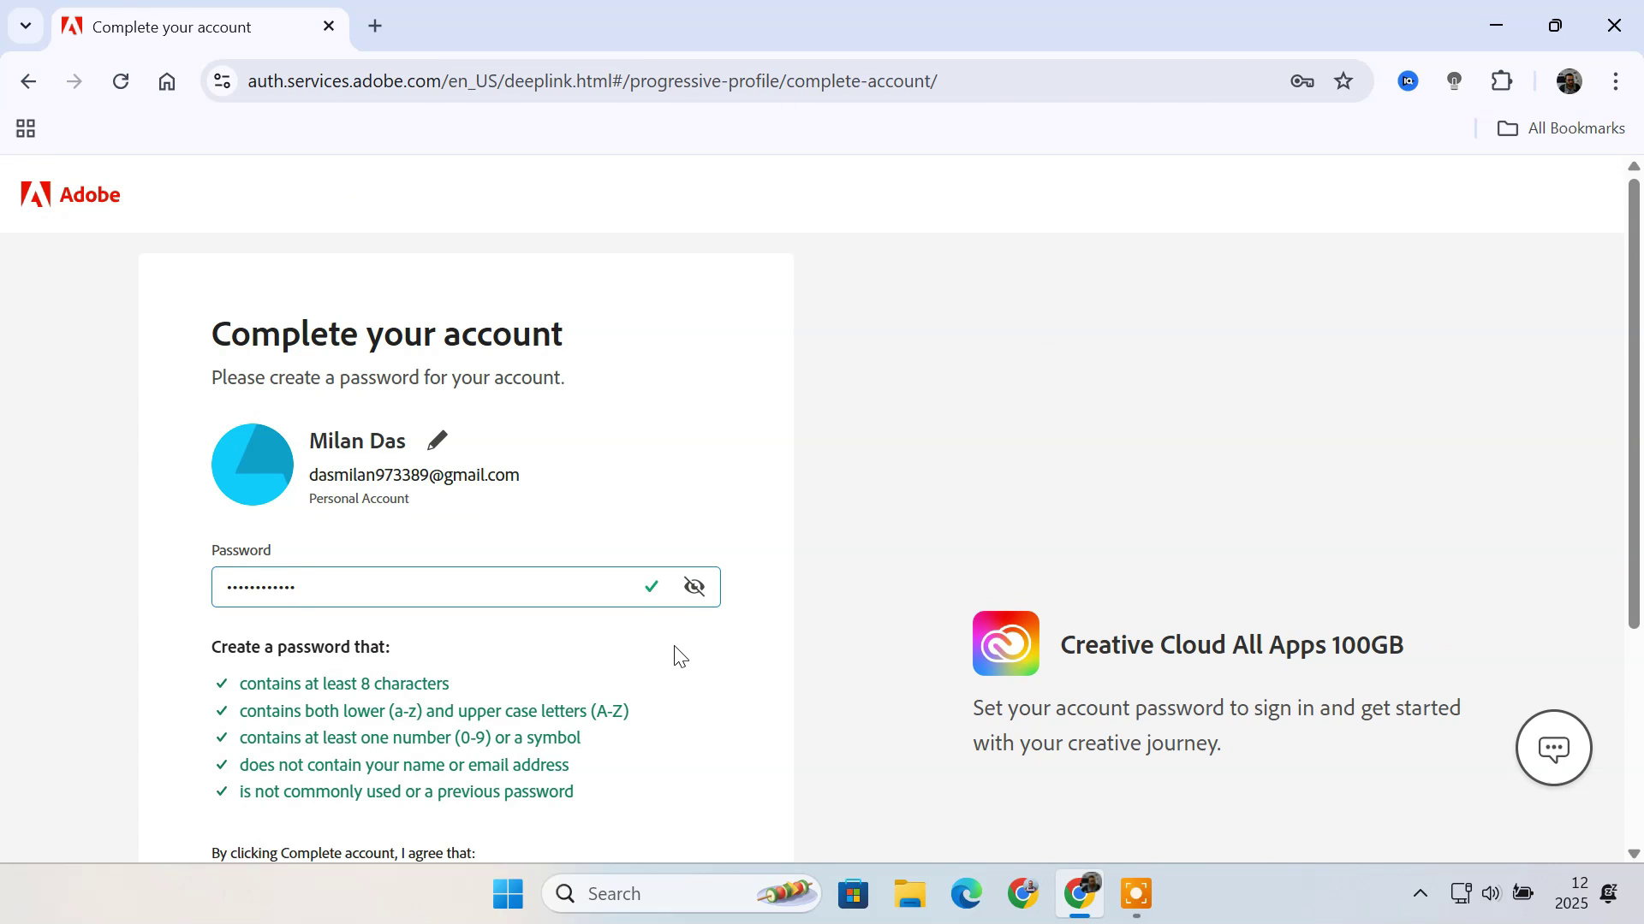
scroll(681, 657, "down", 3)
left_click(677, 732)
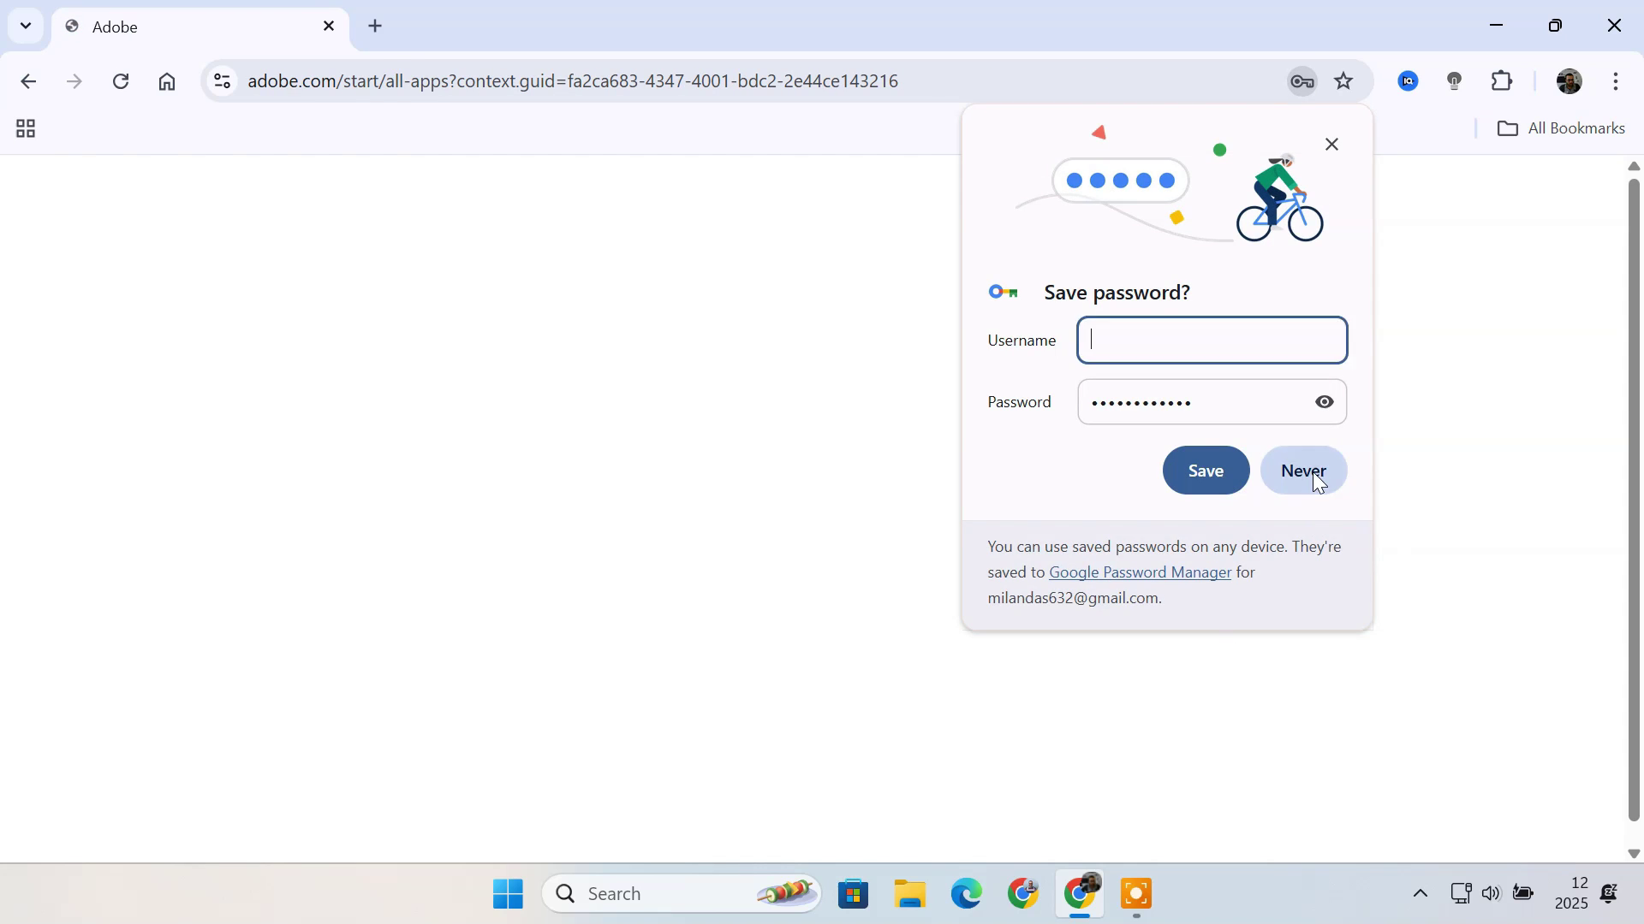
left_click(1312, 471)
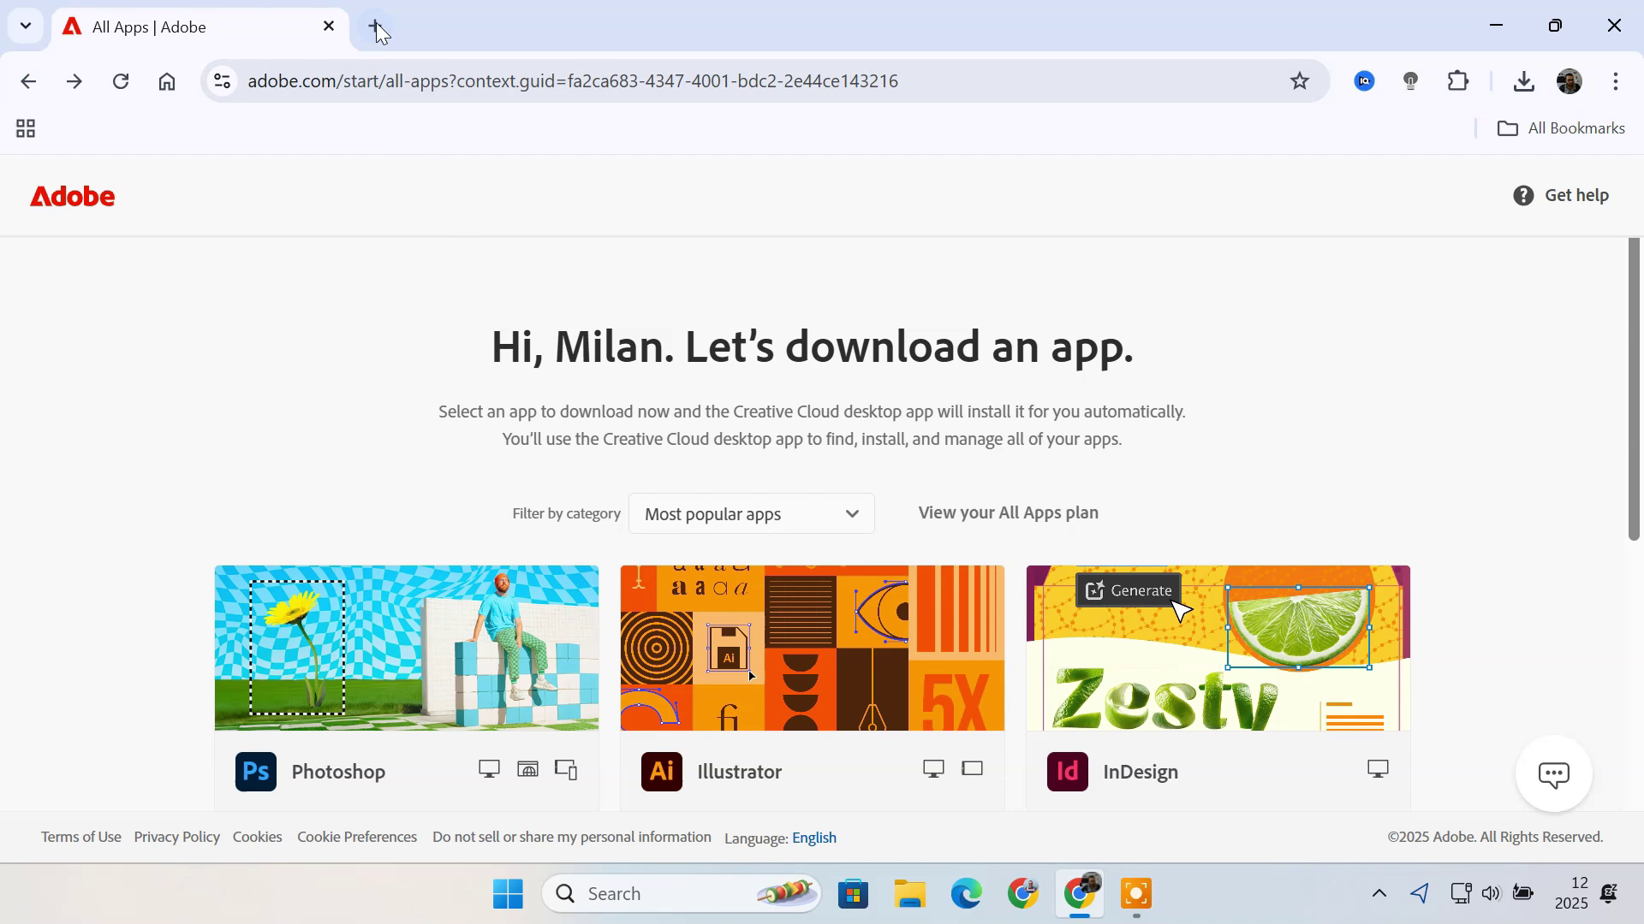
In a new tab, search 'download adobe creative cloud' and go to the download page.
left_click(376, 26)
left_click(327, 26)
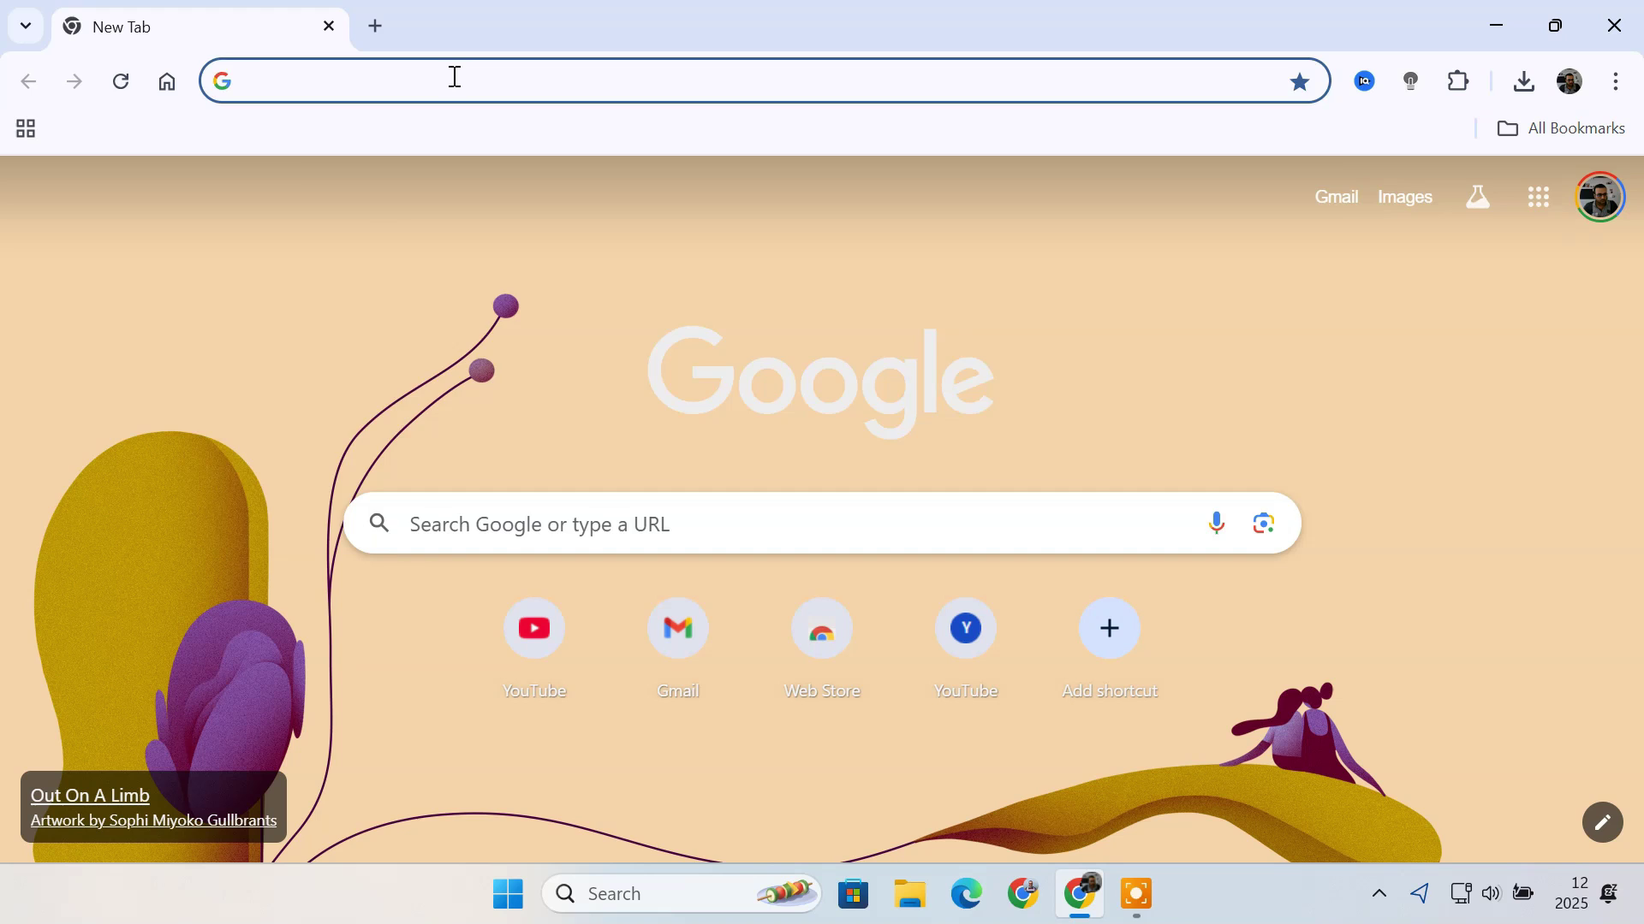
type("download adobe creative ")
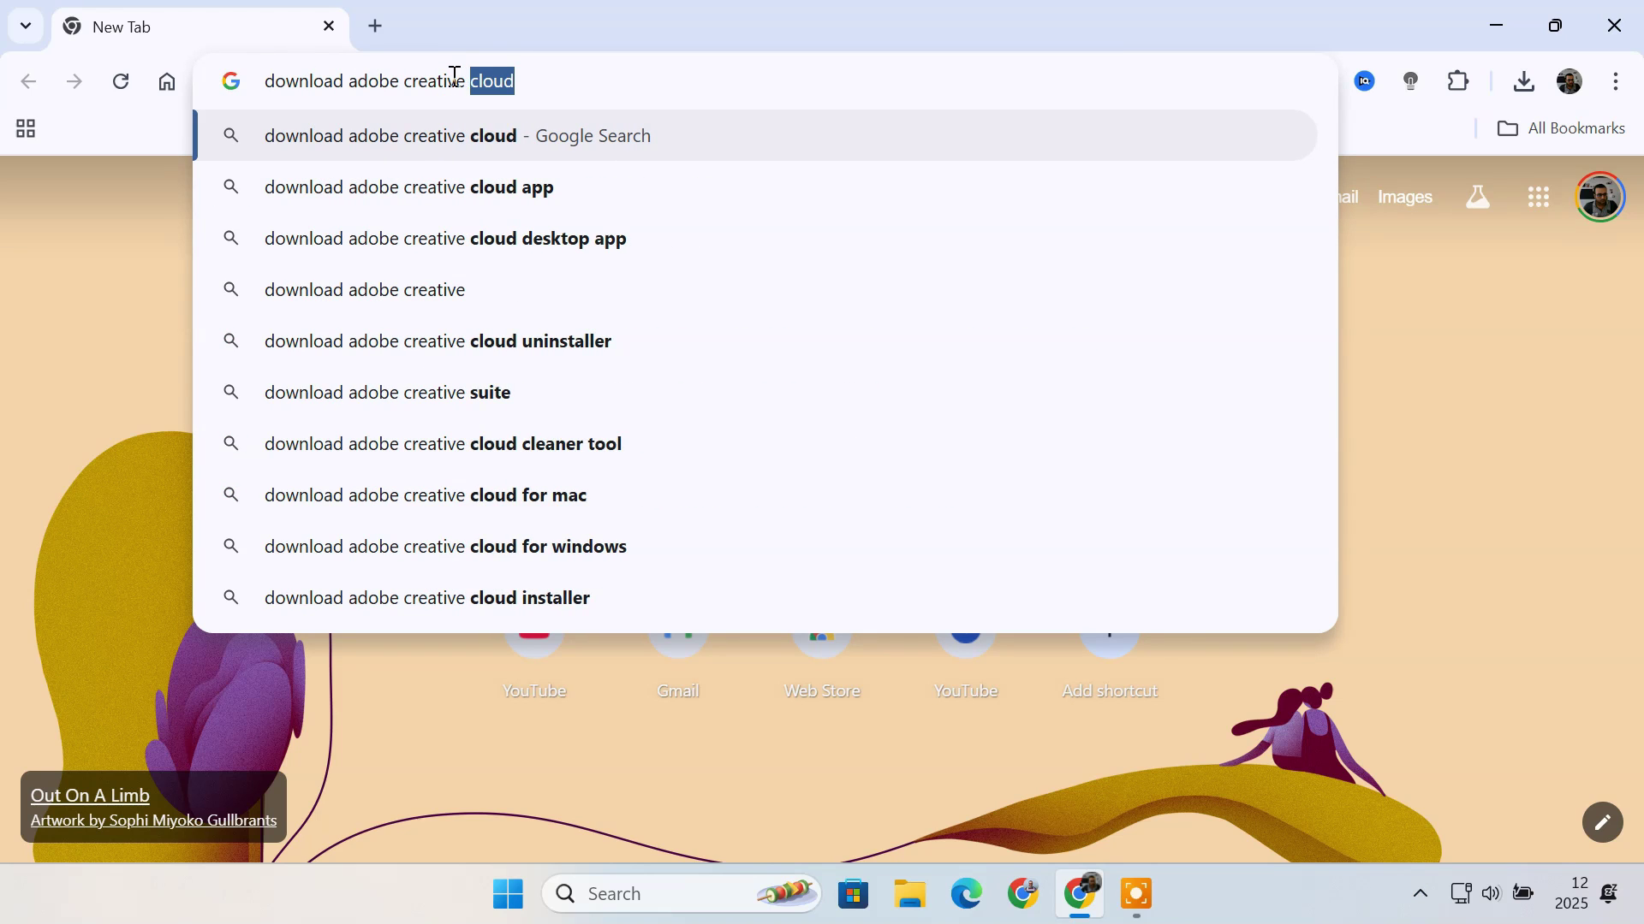
type("cloud")
key("Return")
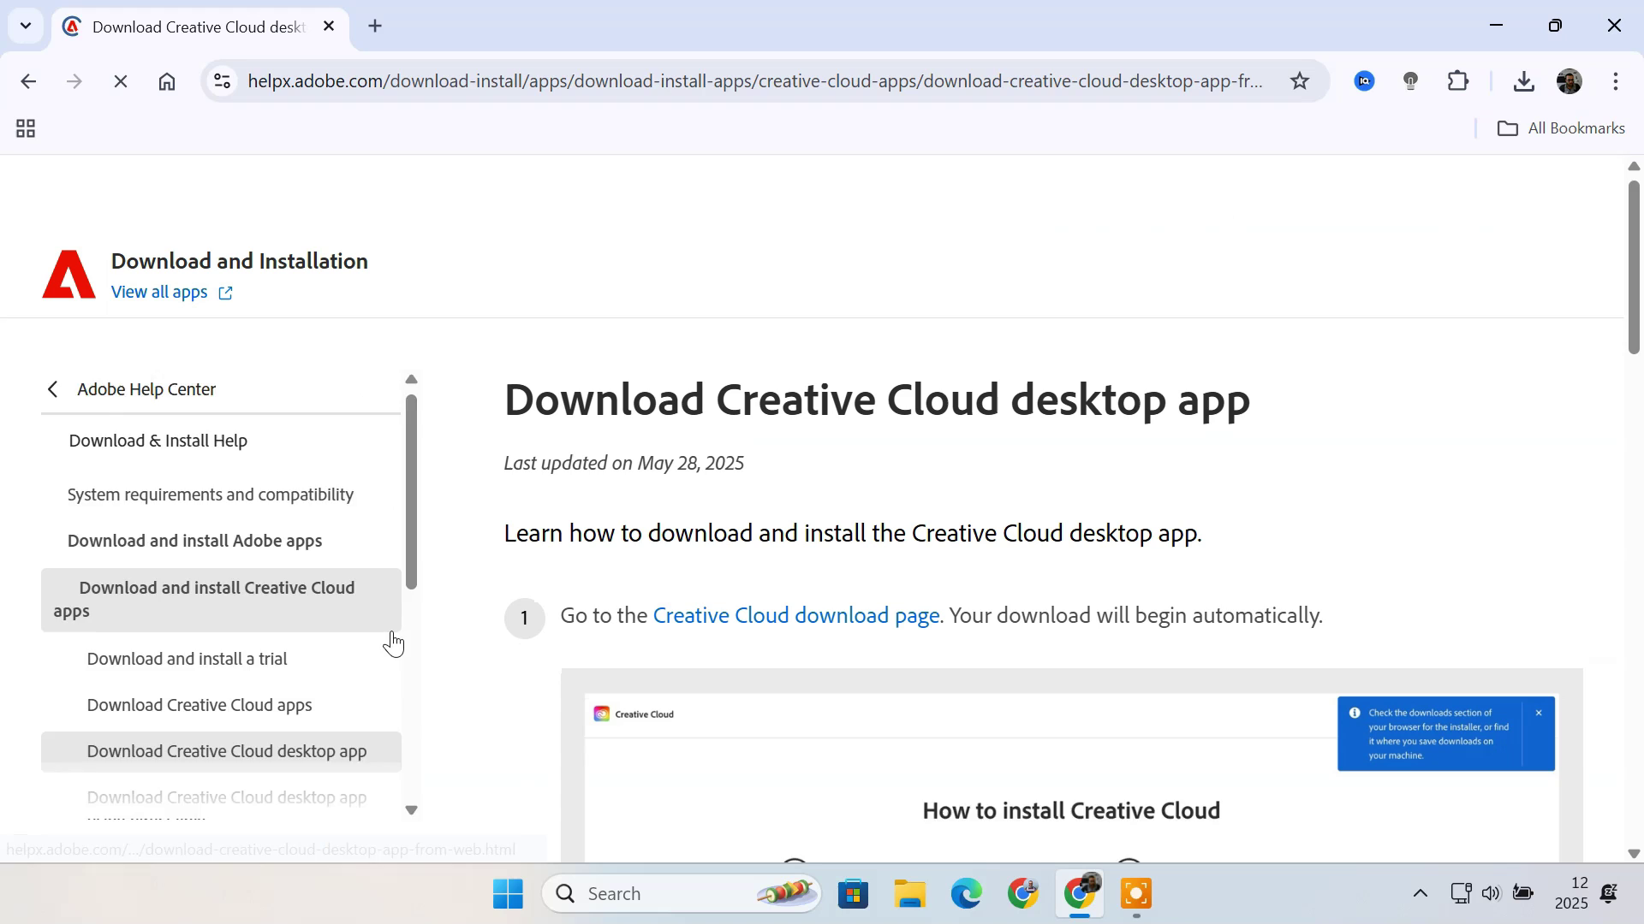
left_click(843, 578)
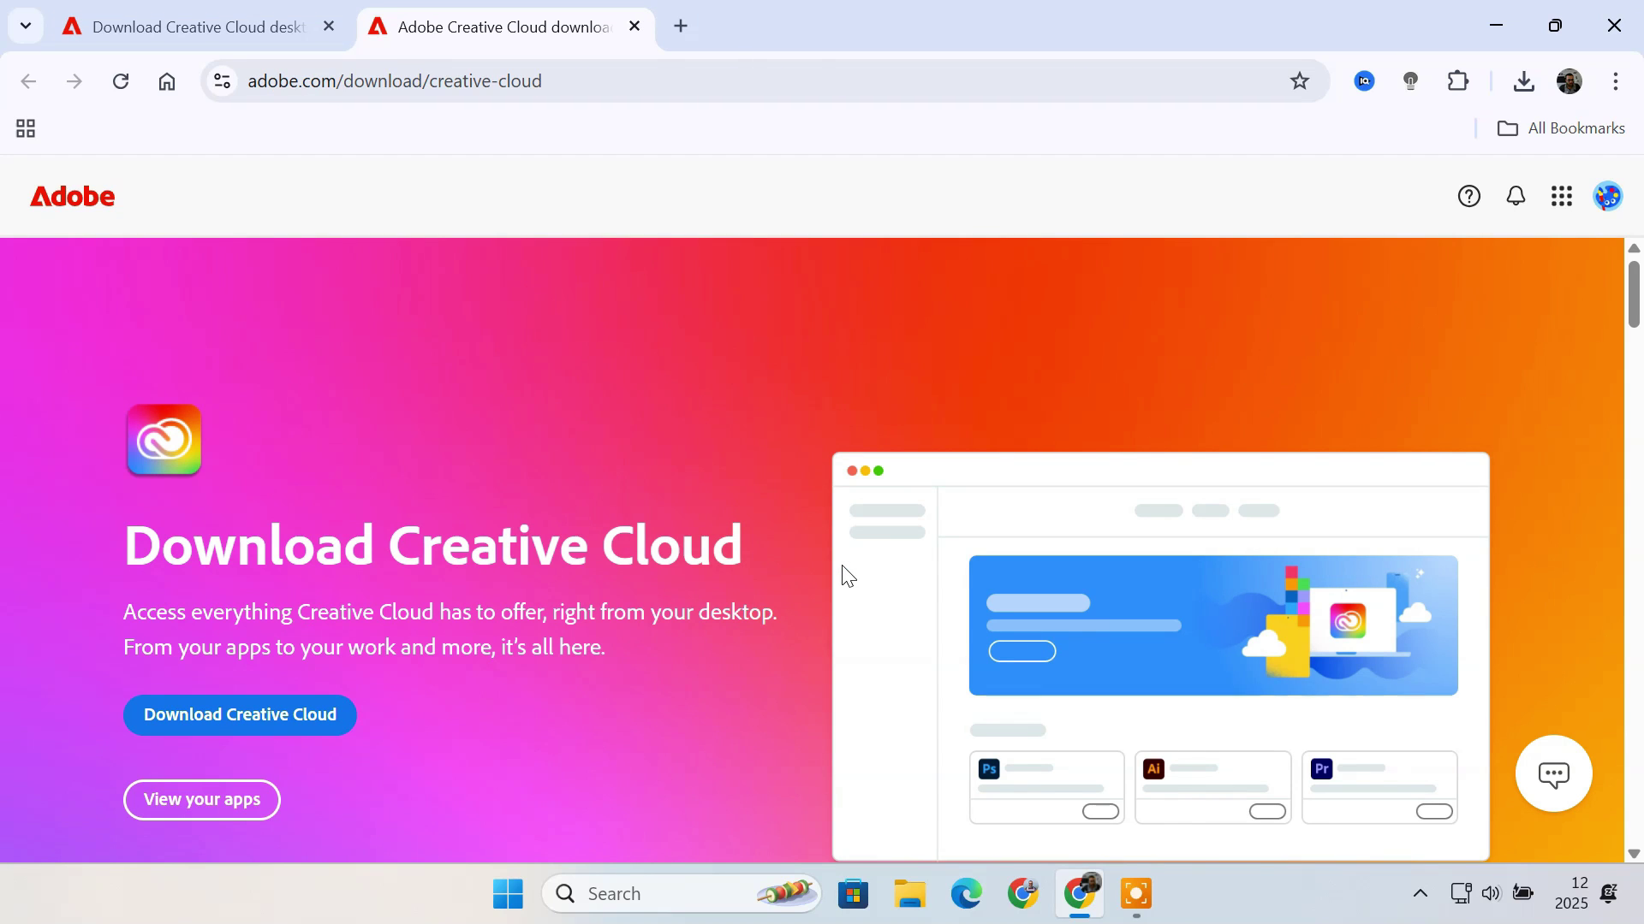
Keep the unverified Creative Cloud installer and show the recent downloads list.
left_click(1502, 145)
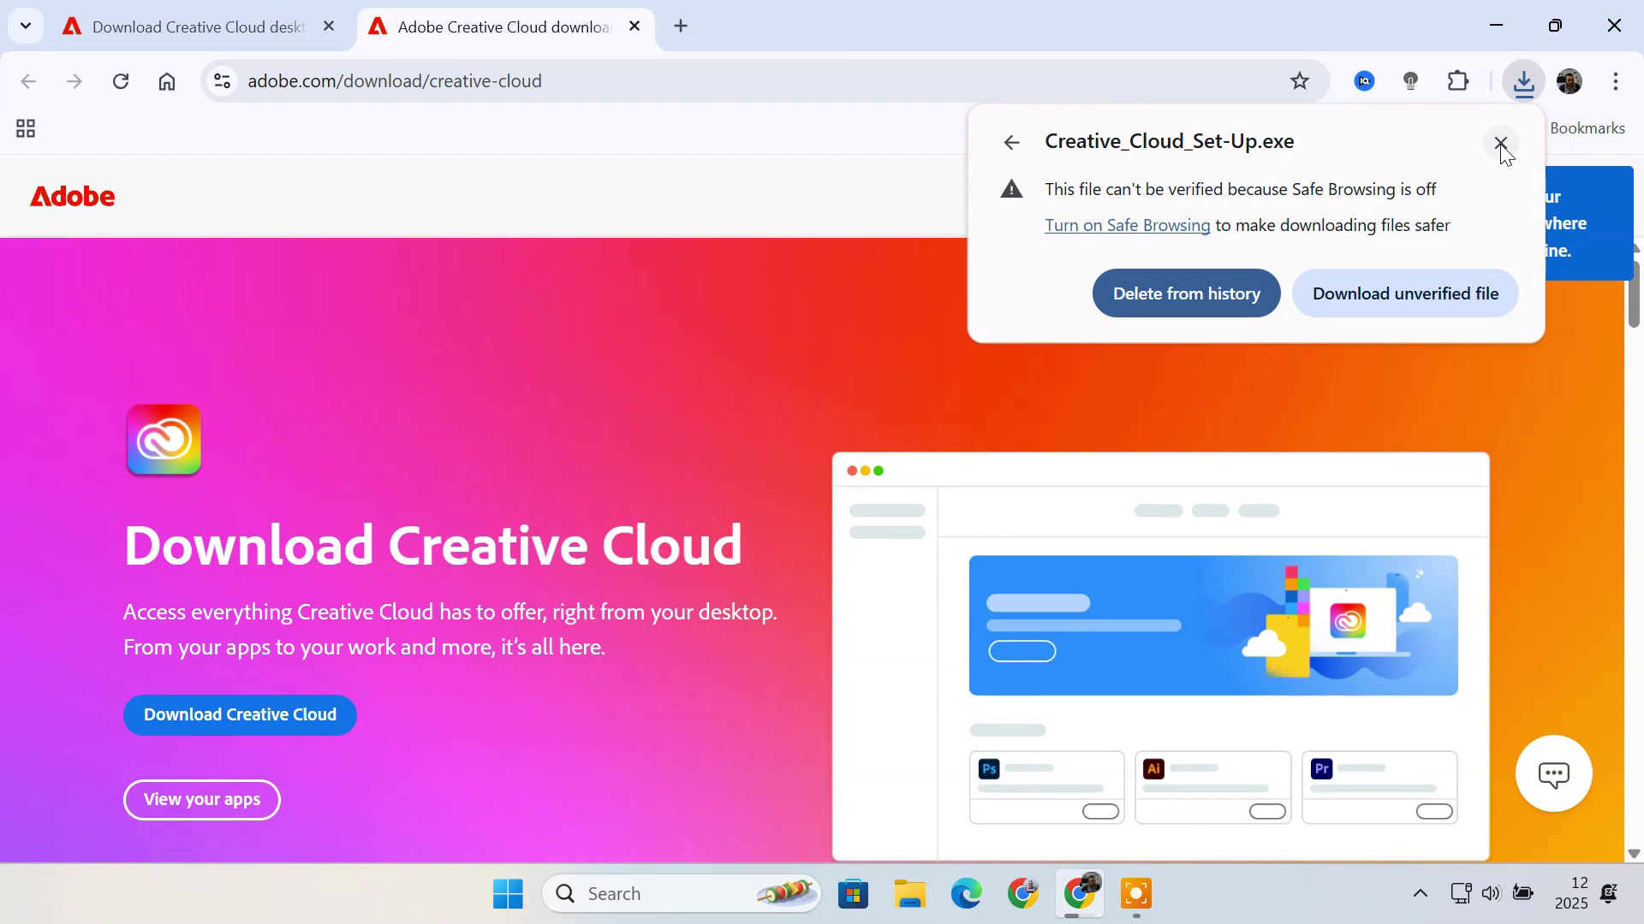
left_click(1409, 295)
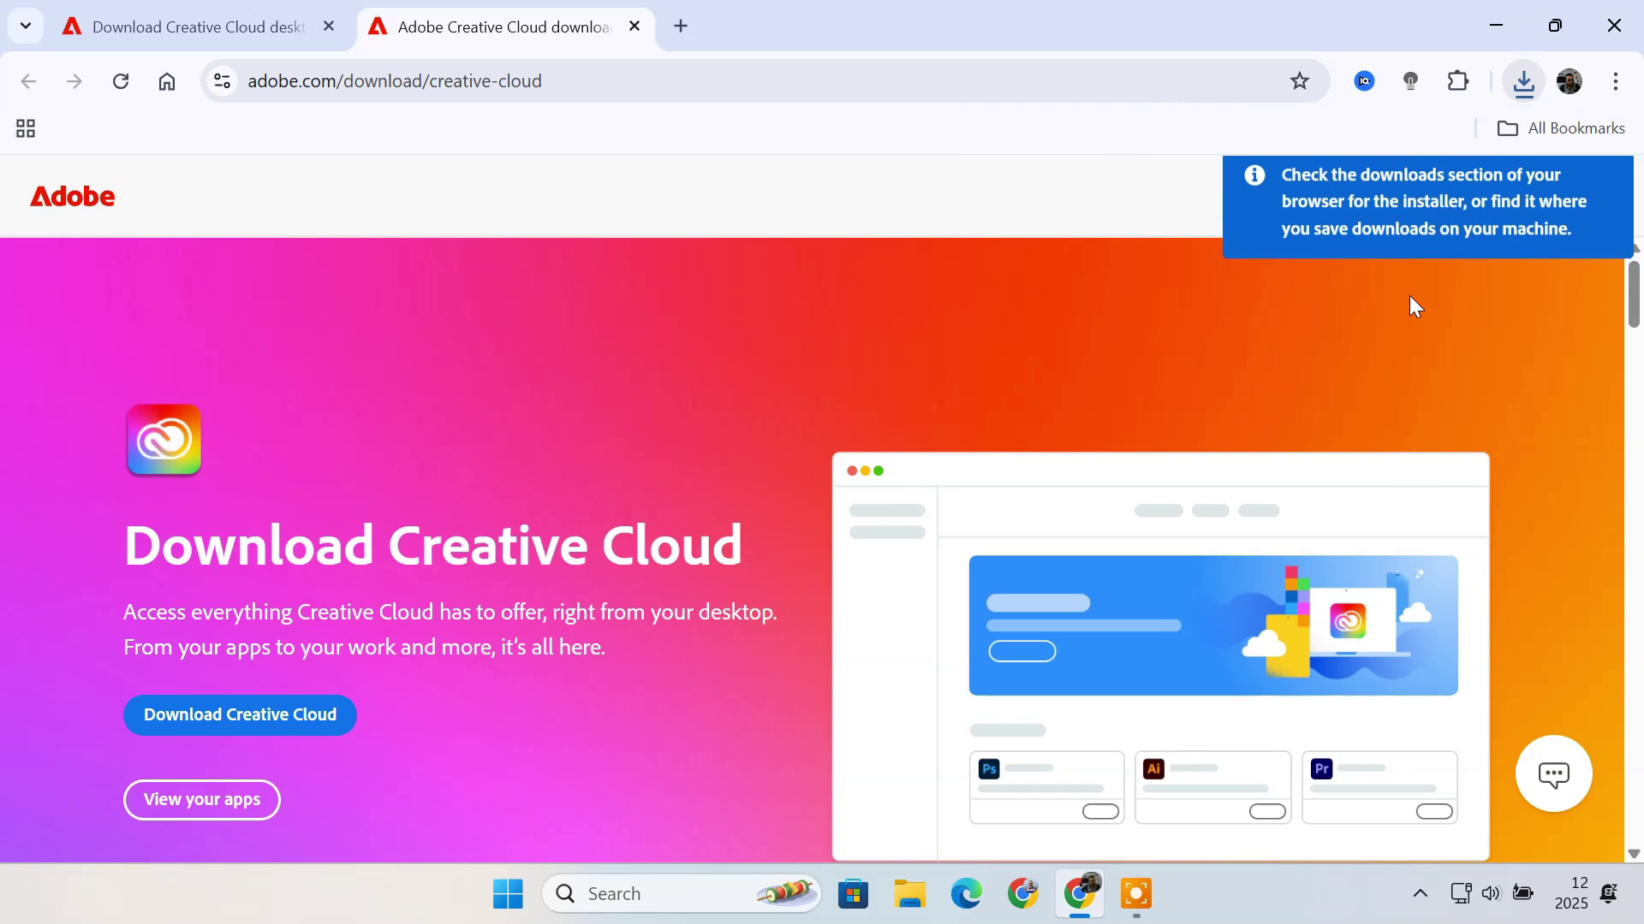
left_click(1520, 85)
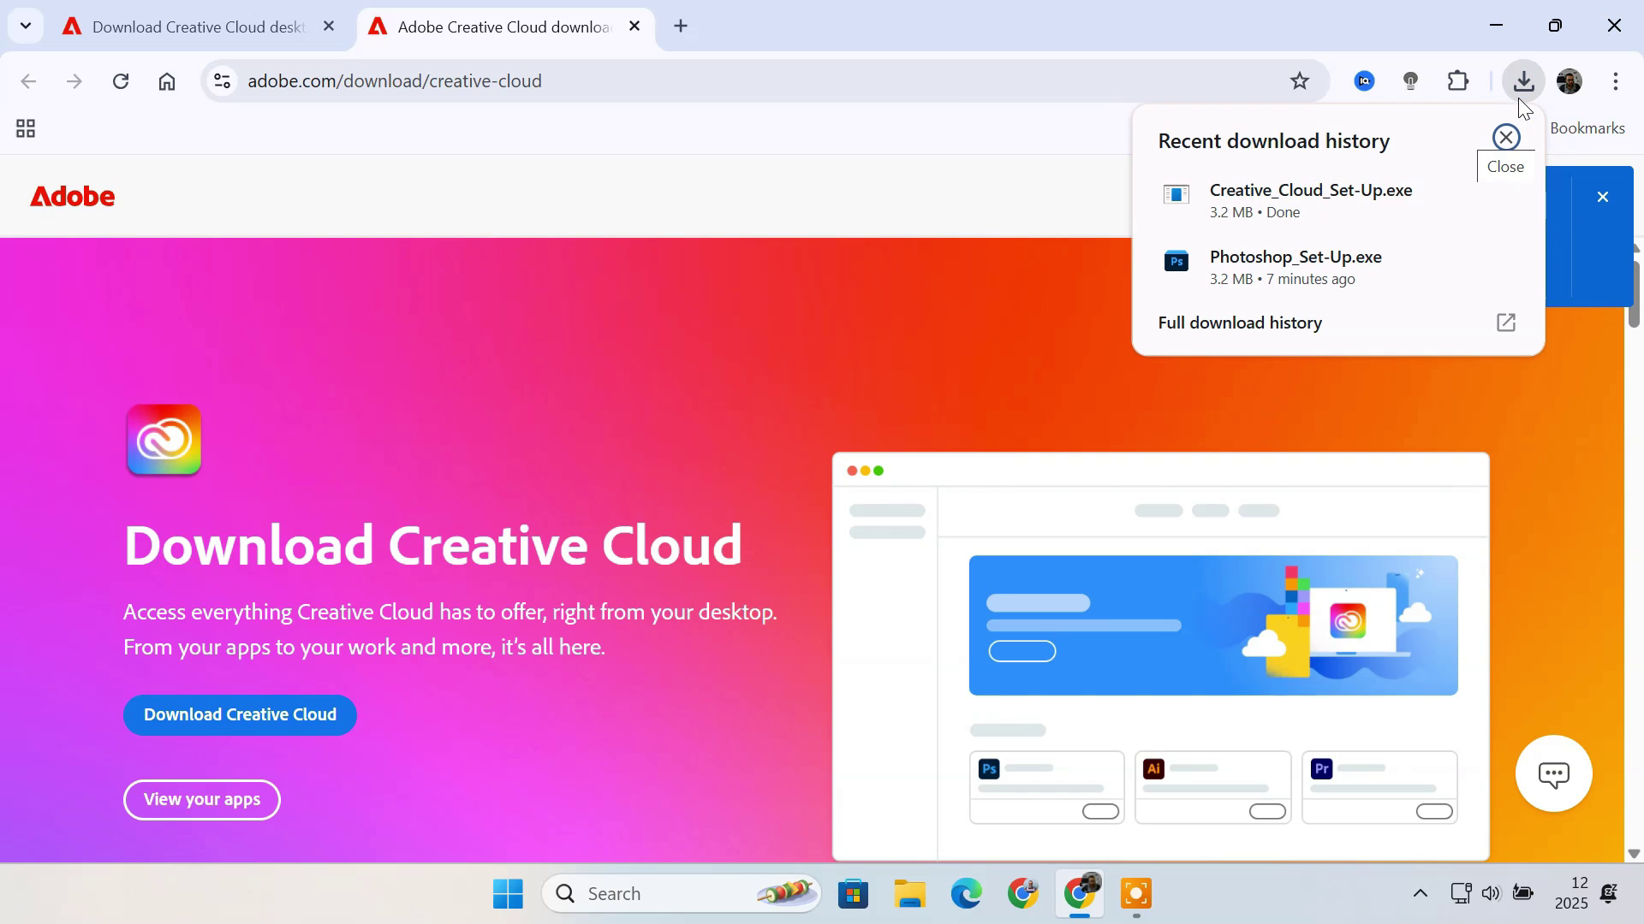
Run Creative_Cloud_Set-Up.exe and continue the installation with the genuine service option accepted.
left_click(1299, 214)
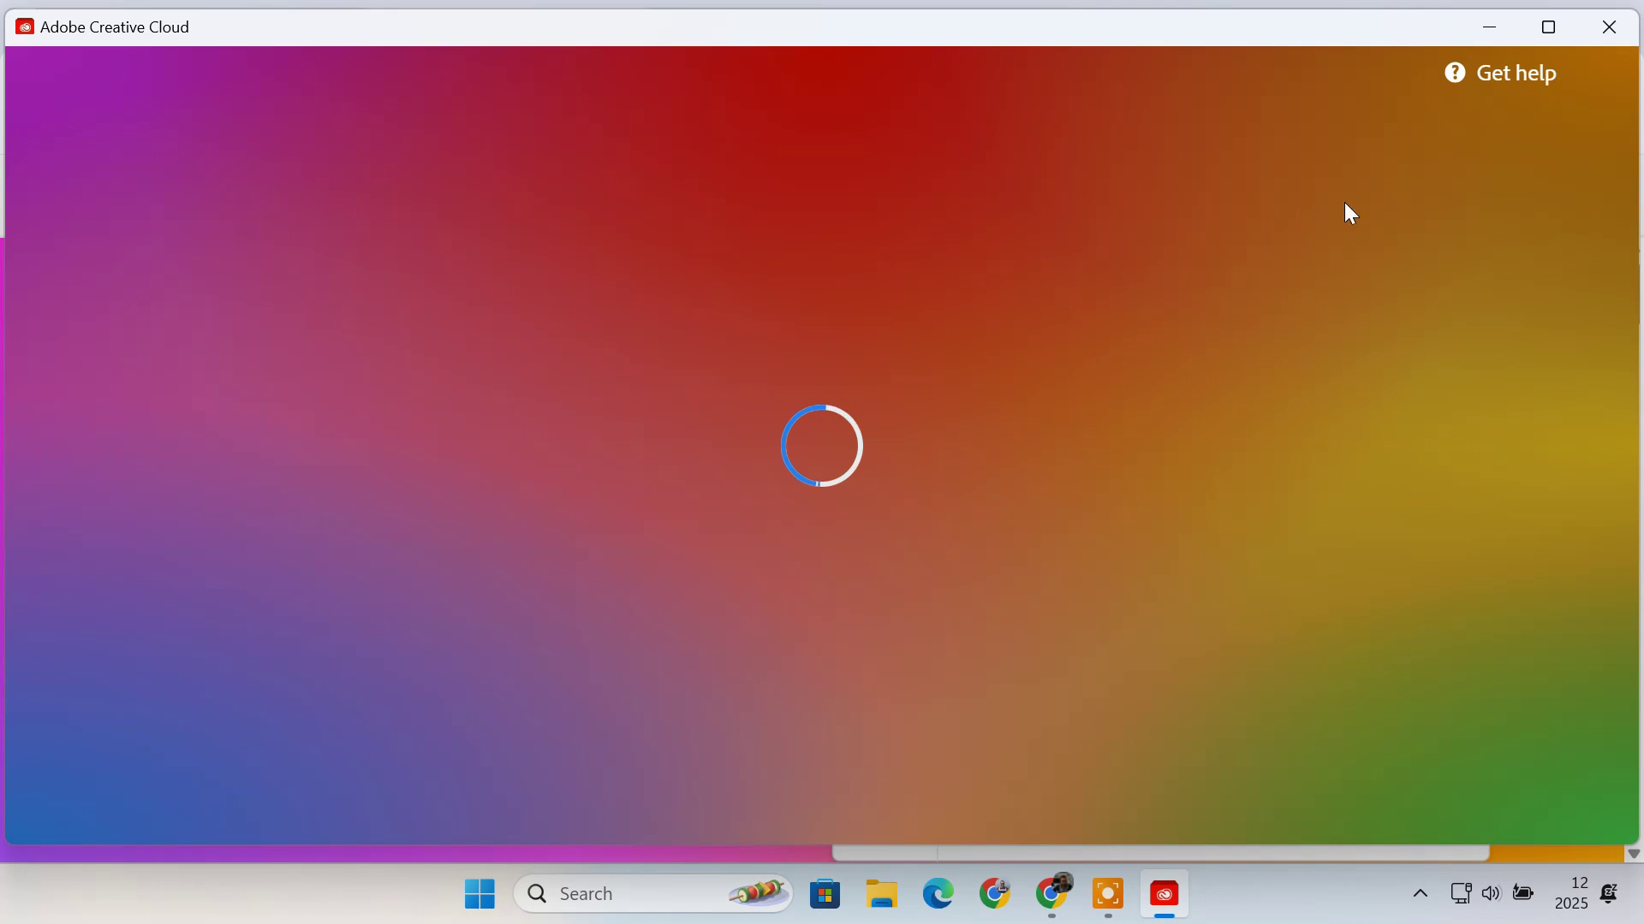
left_click(1489, 27)
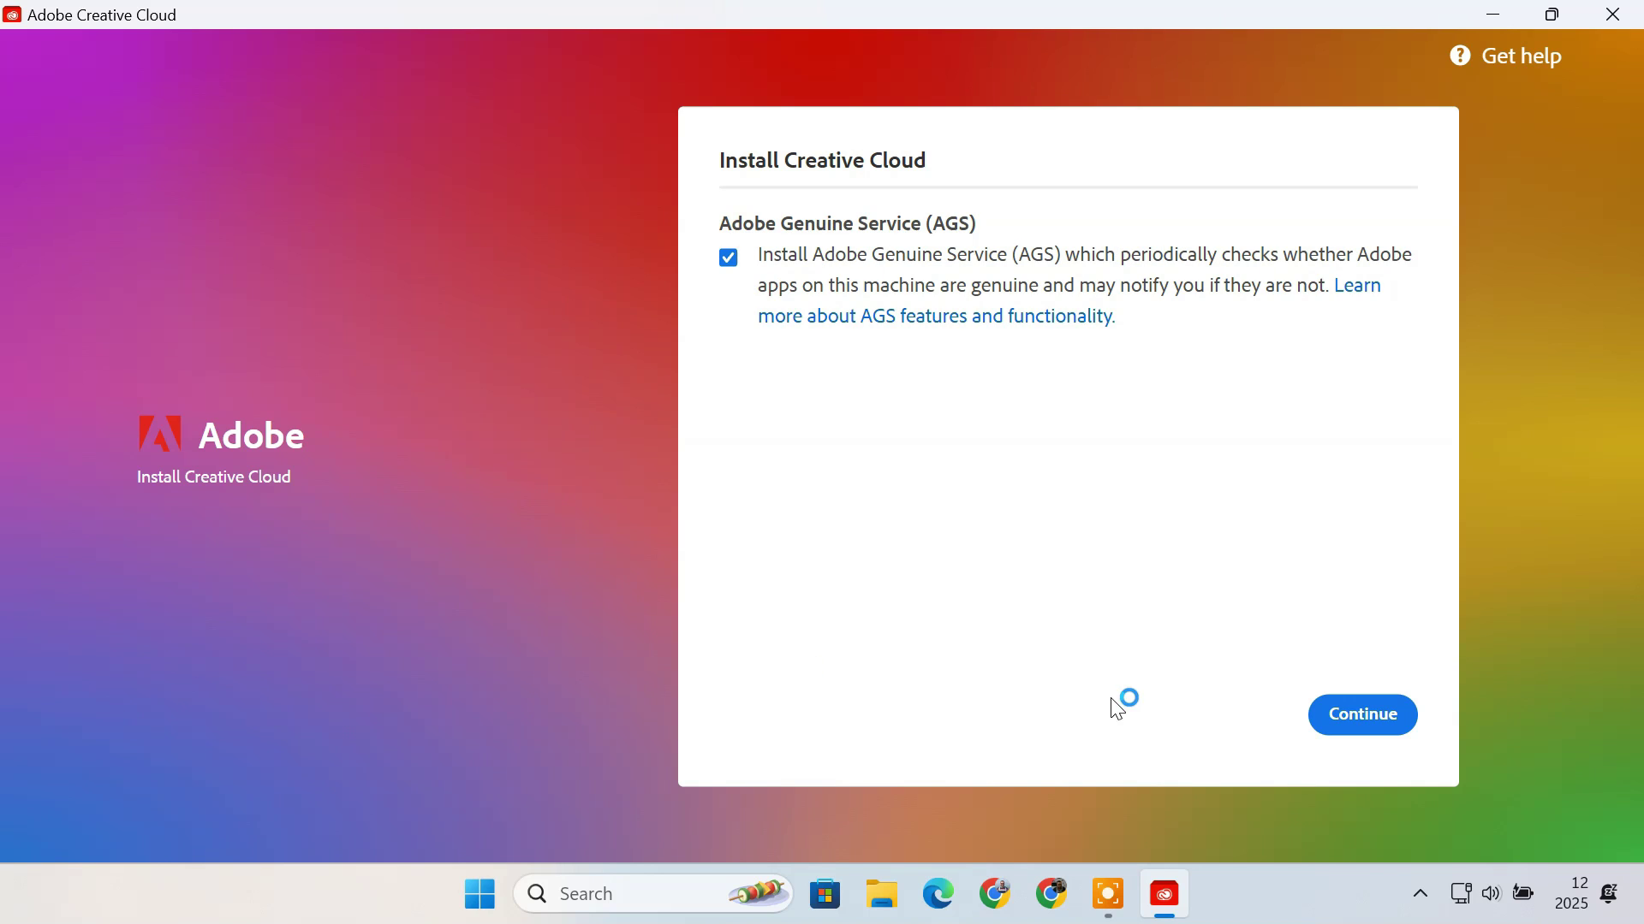
left_click(1395, 730)
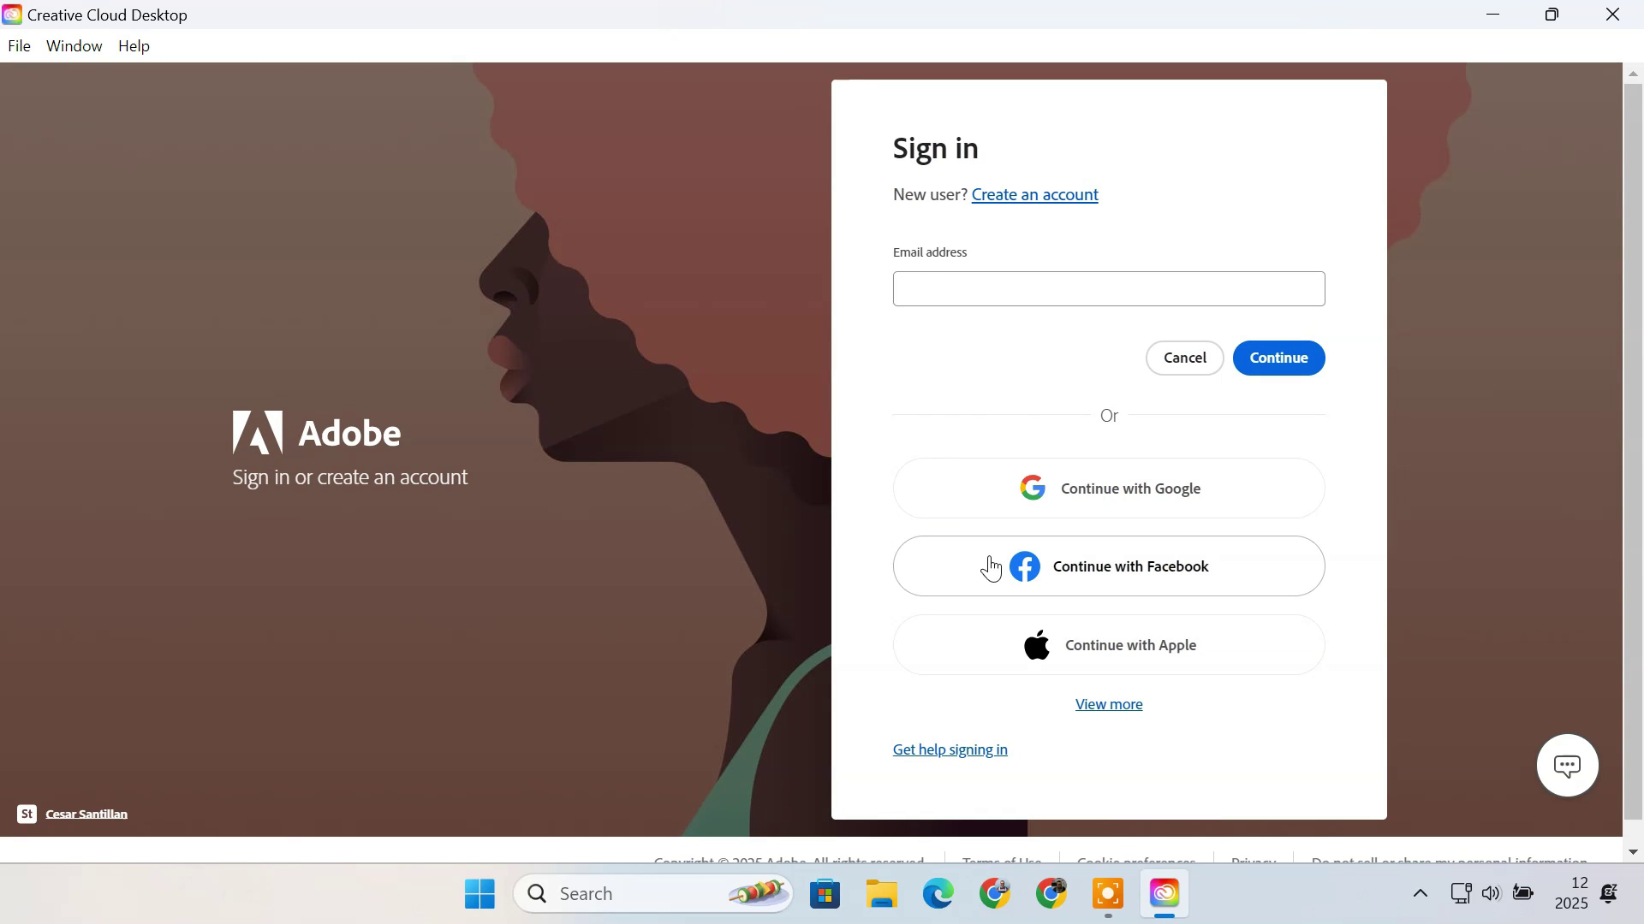
Sign in to the Adobe account with the email and password.
left_click(1034, 295)
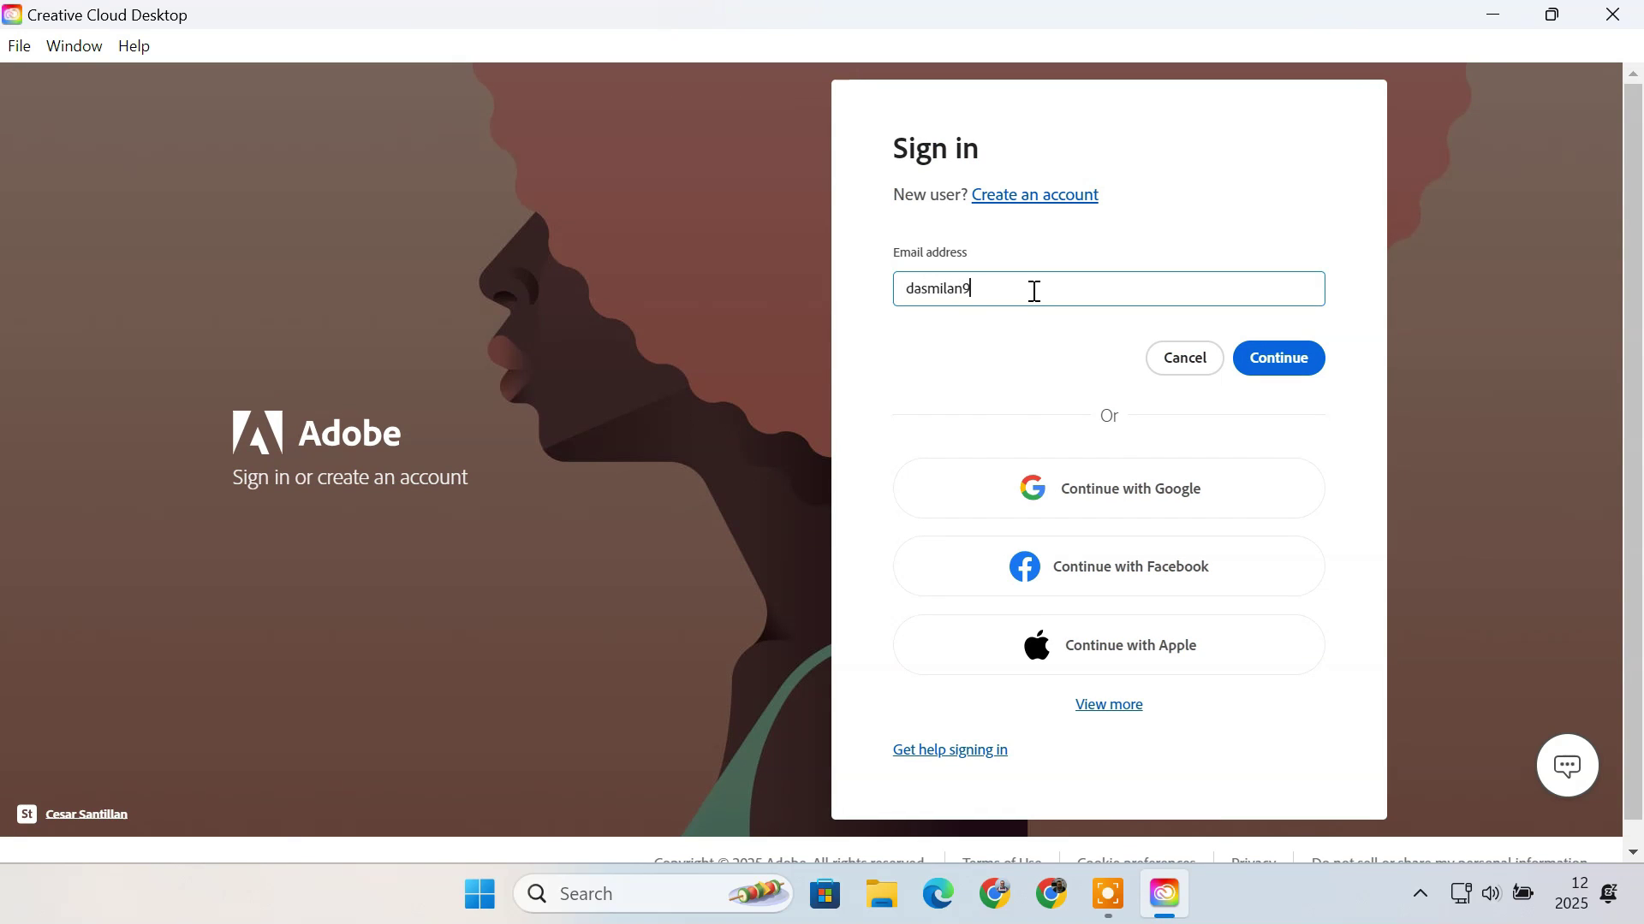
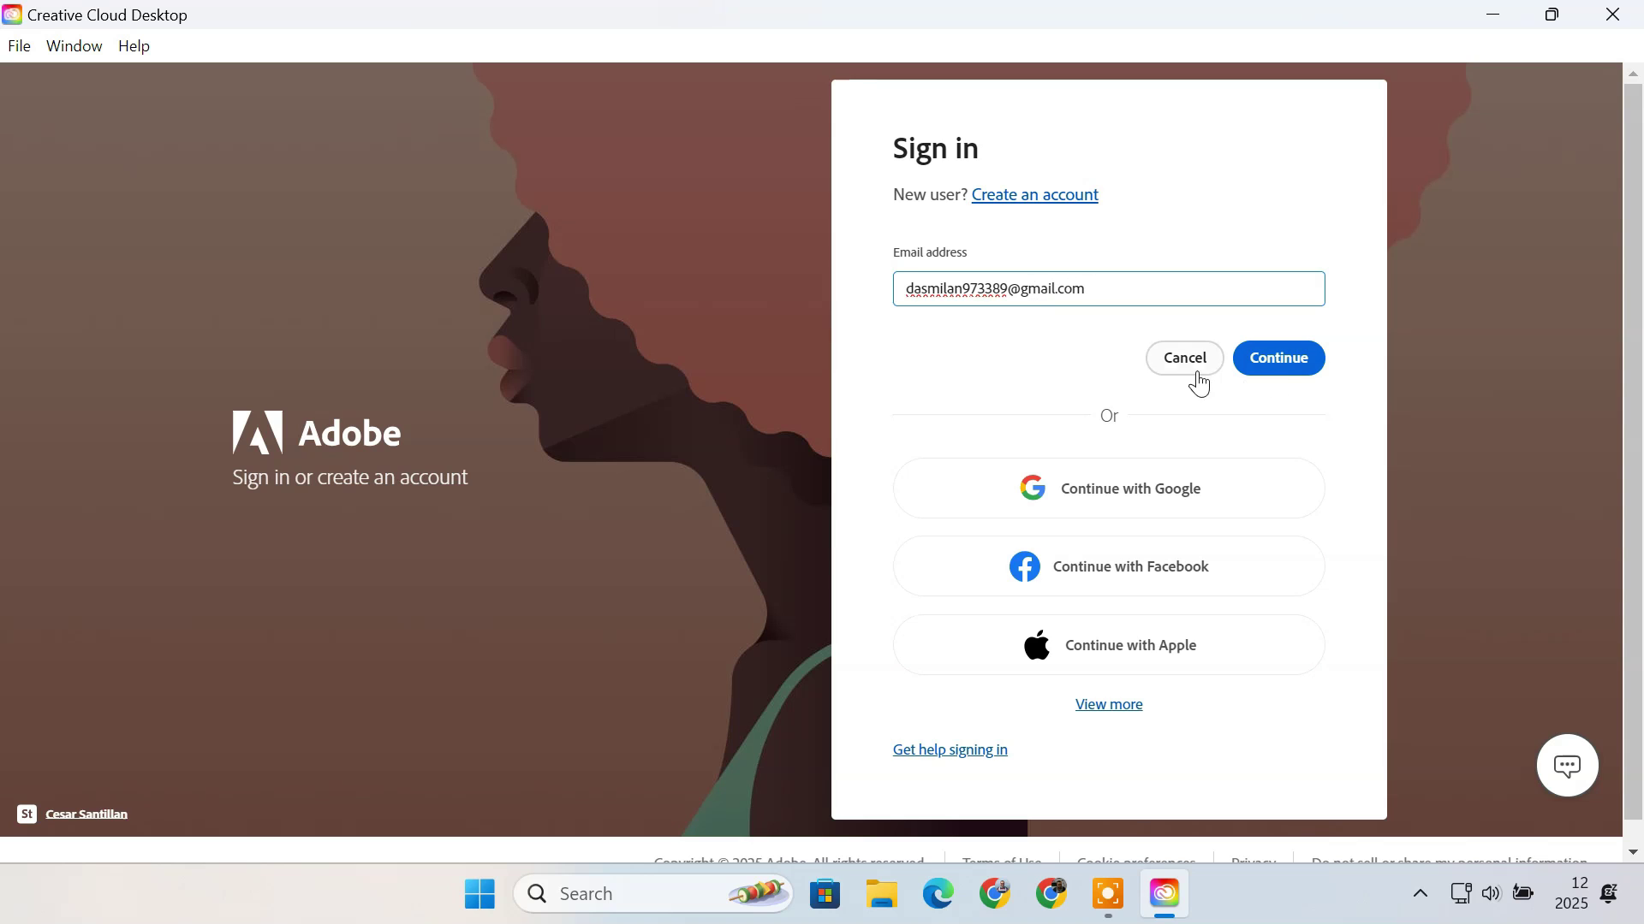
left_click(1291, 361)
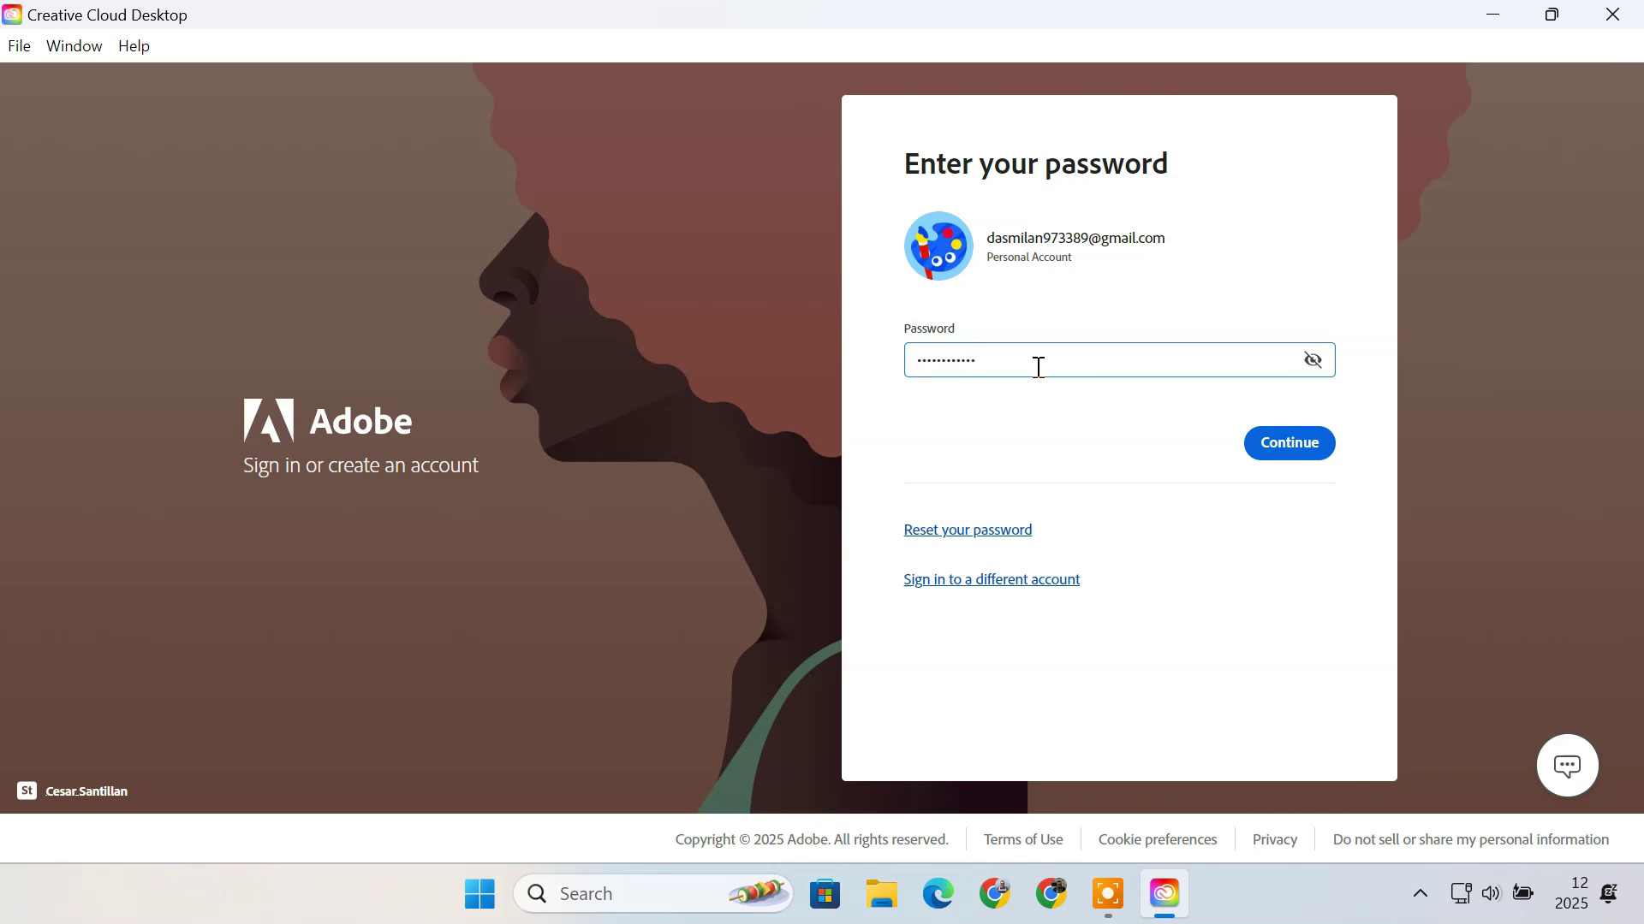
left_click(1284, 447)
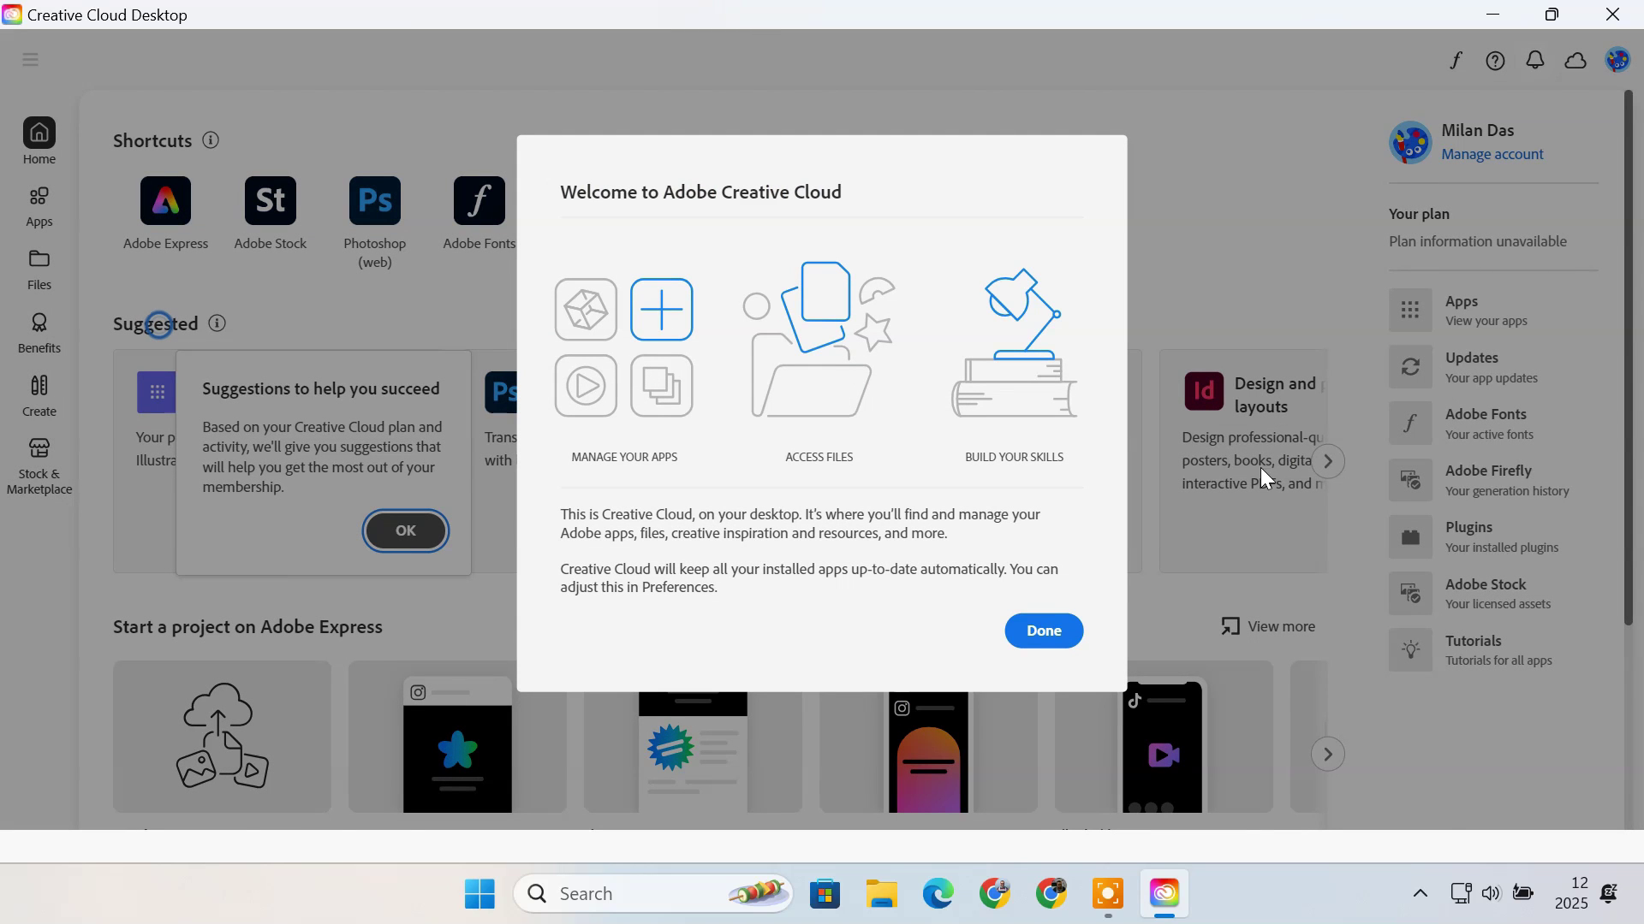
Dismiss the welcome and tip popups, install Photoshop from Apps, and view its detail page.
left_click(1051, 636)
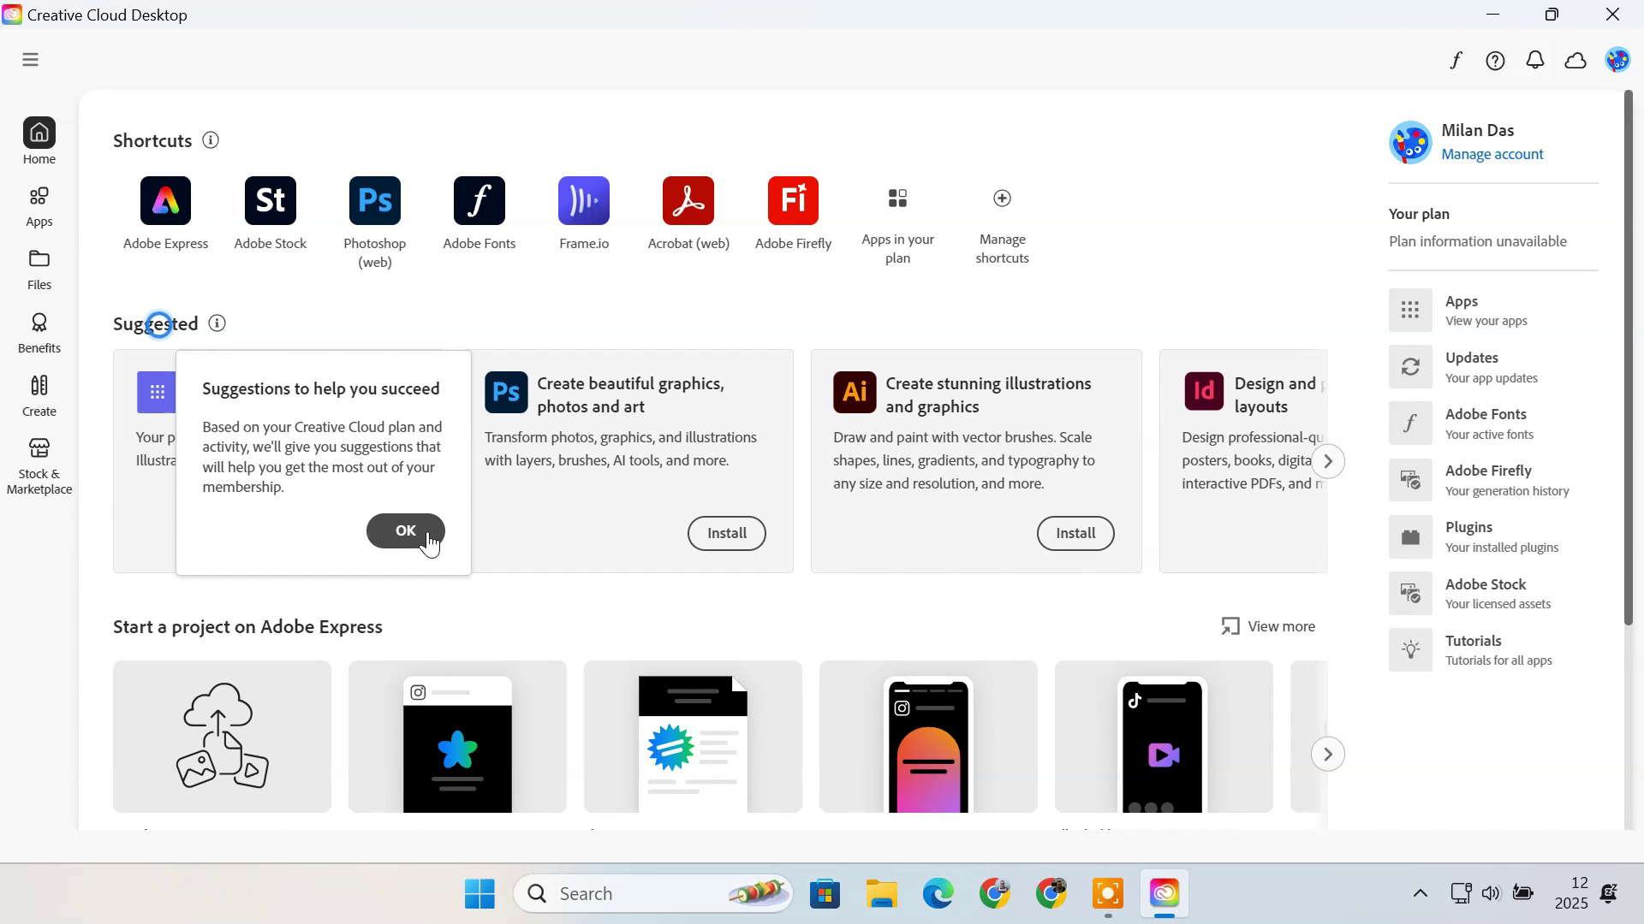
left_click(406, 532)
left_click(49, 224)
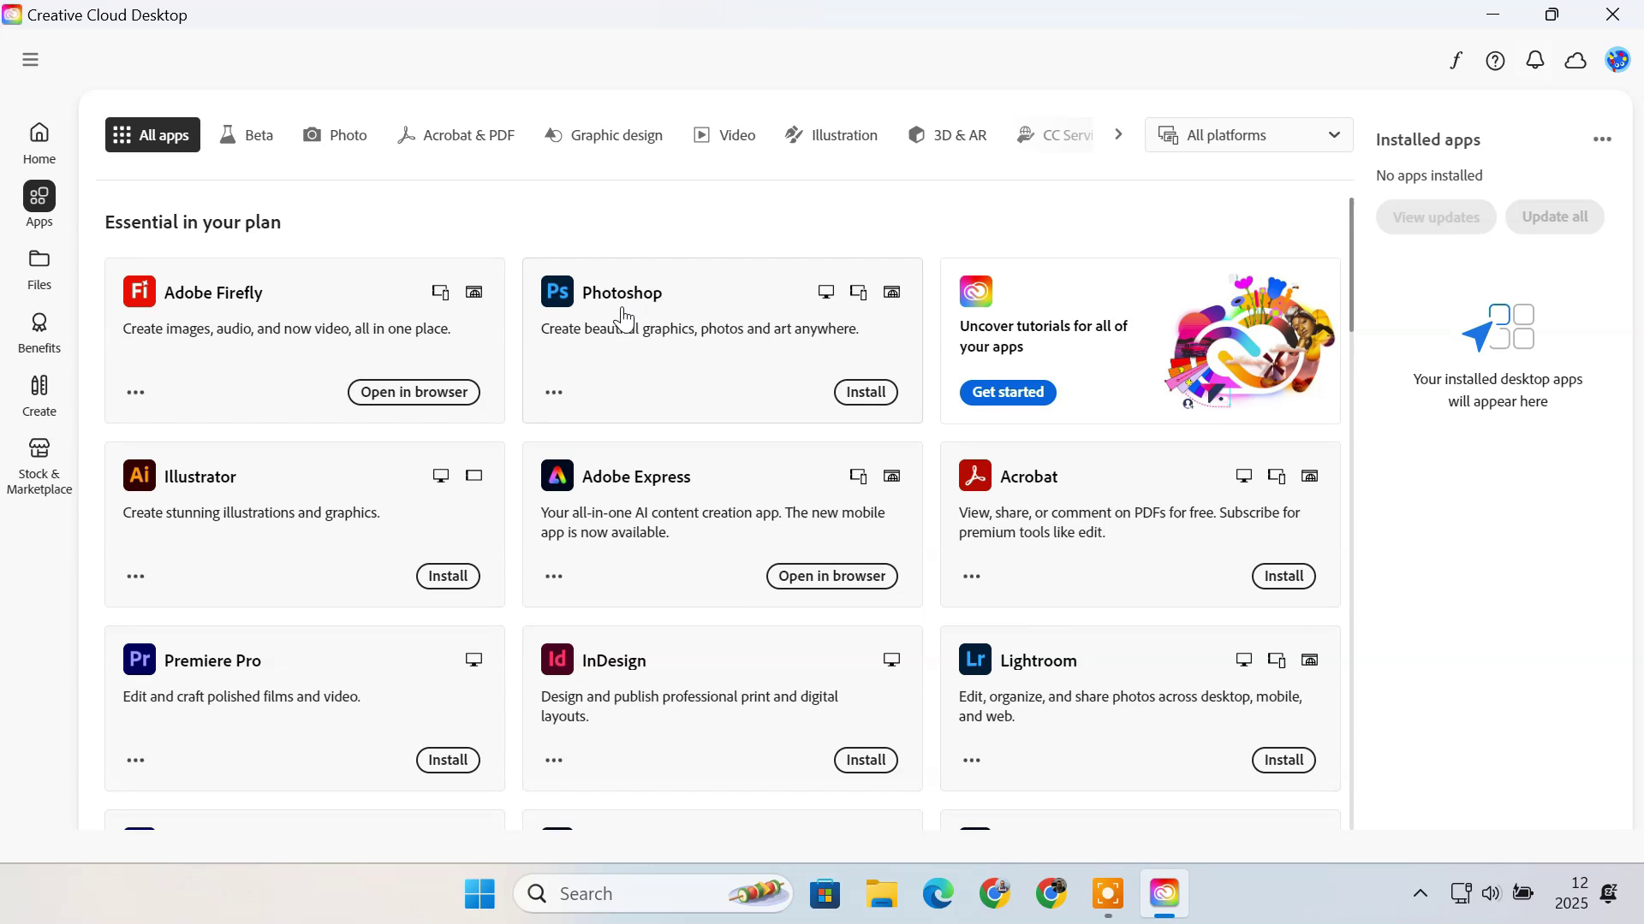
left_click(867, 398)
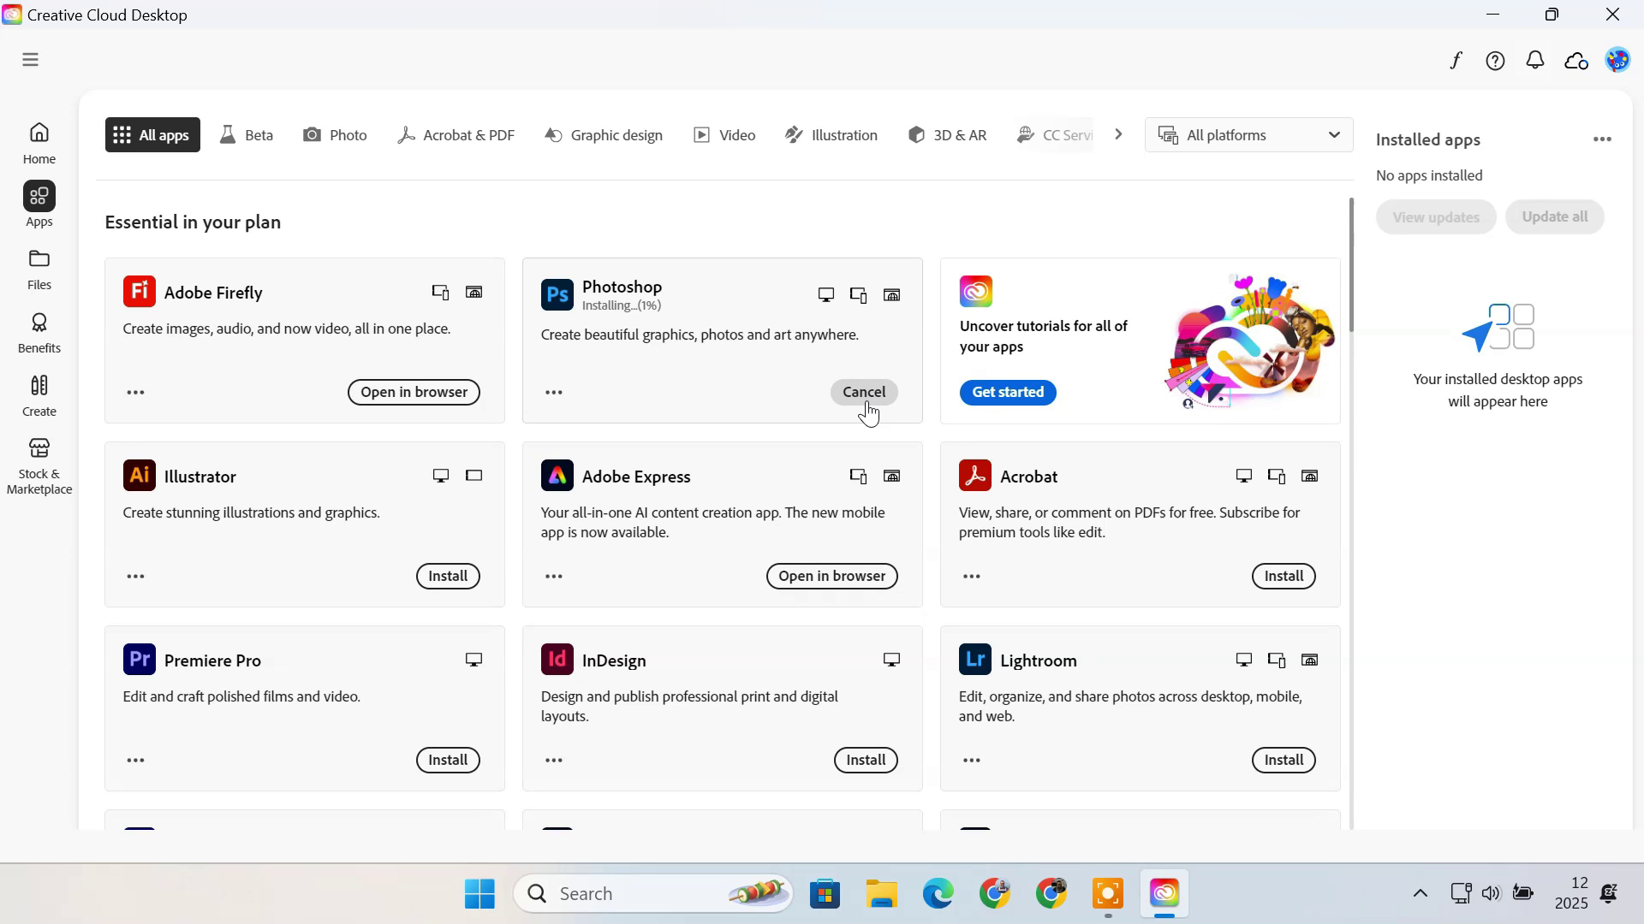
left_click(628, 326)
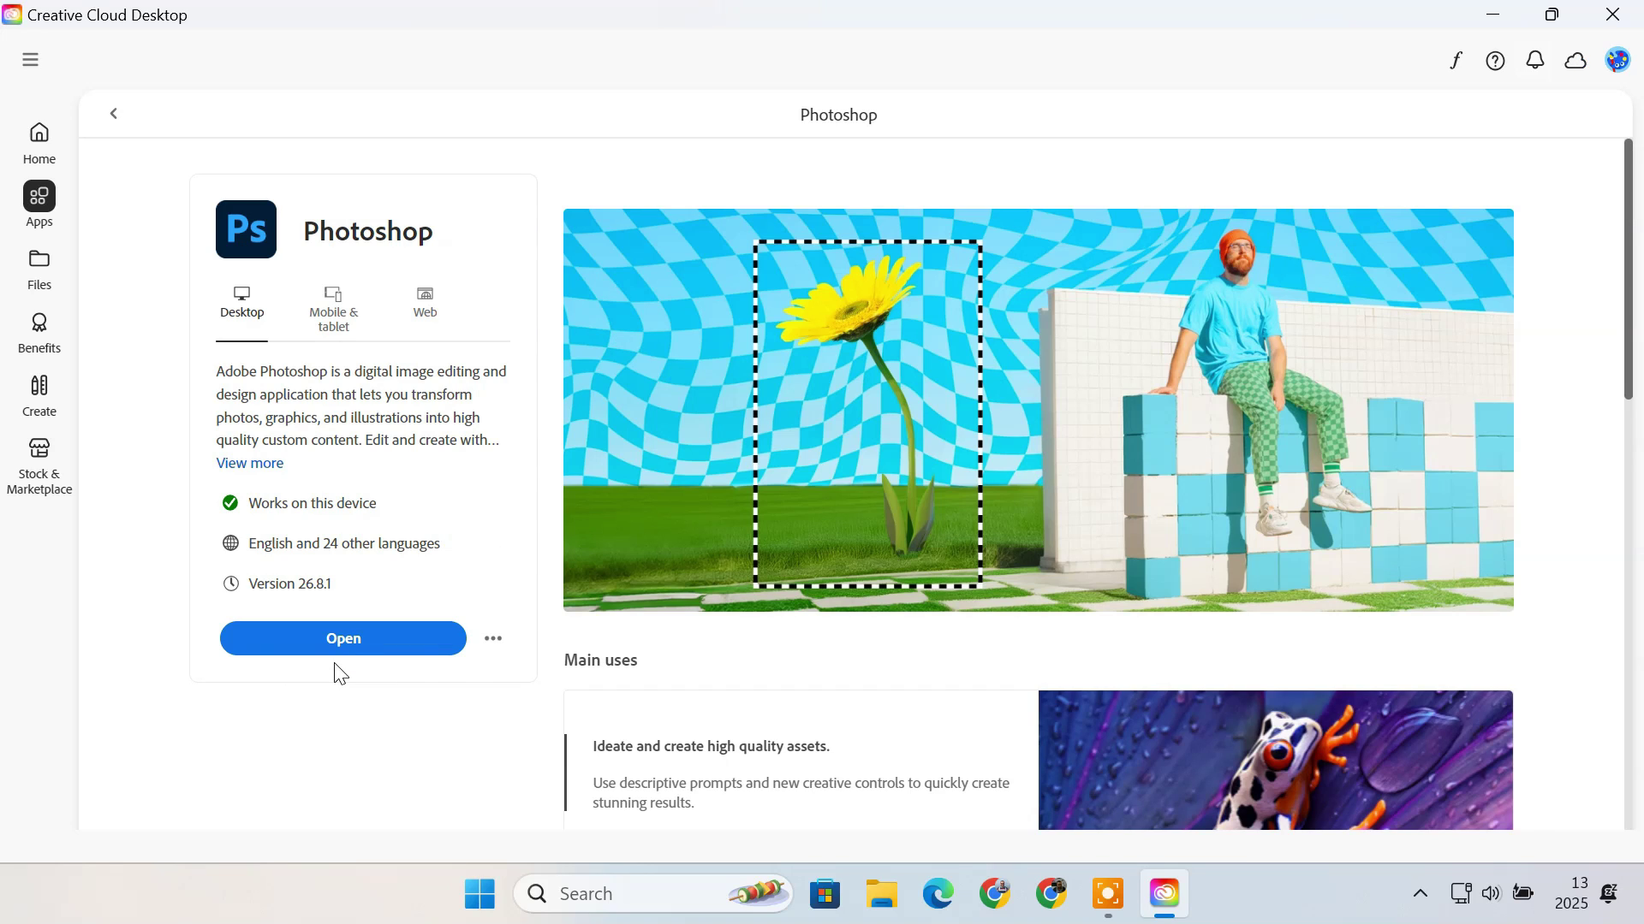
Launch Photoshop, close Creative Cloud, and step through the What's new tour to the home screen.
left_click(382, 649)
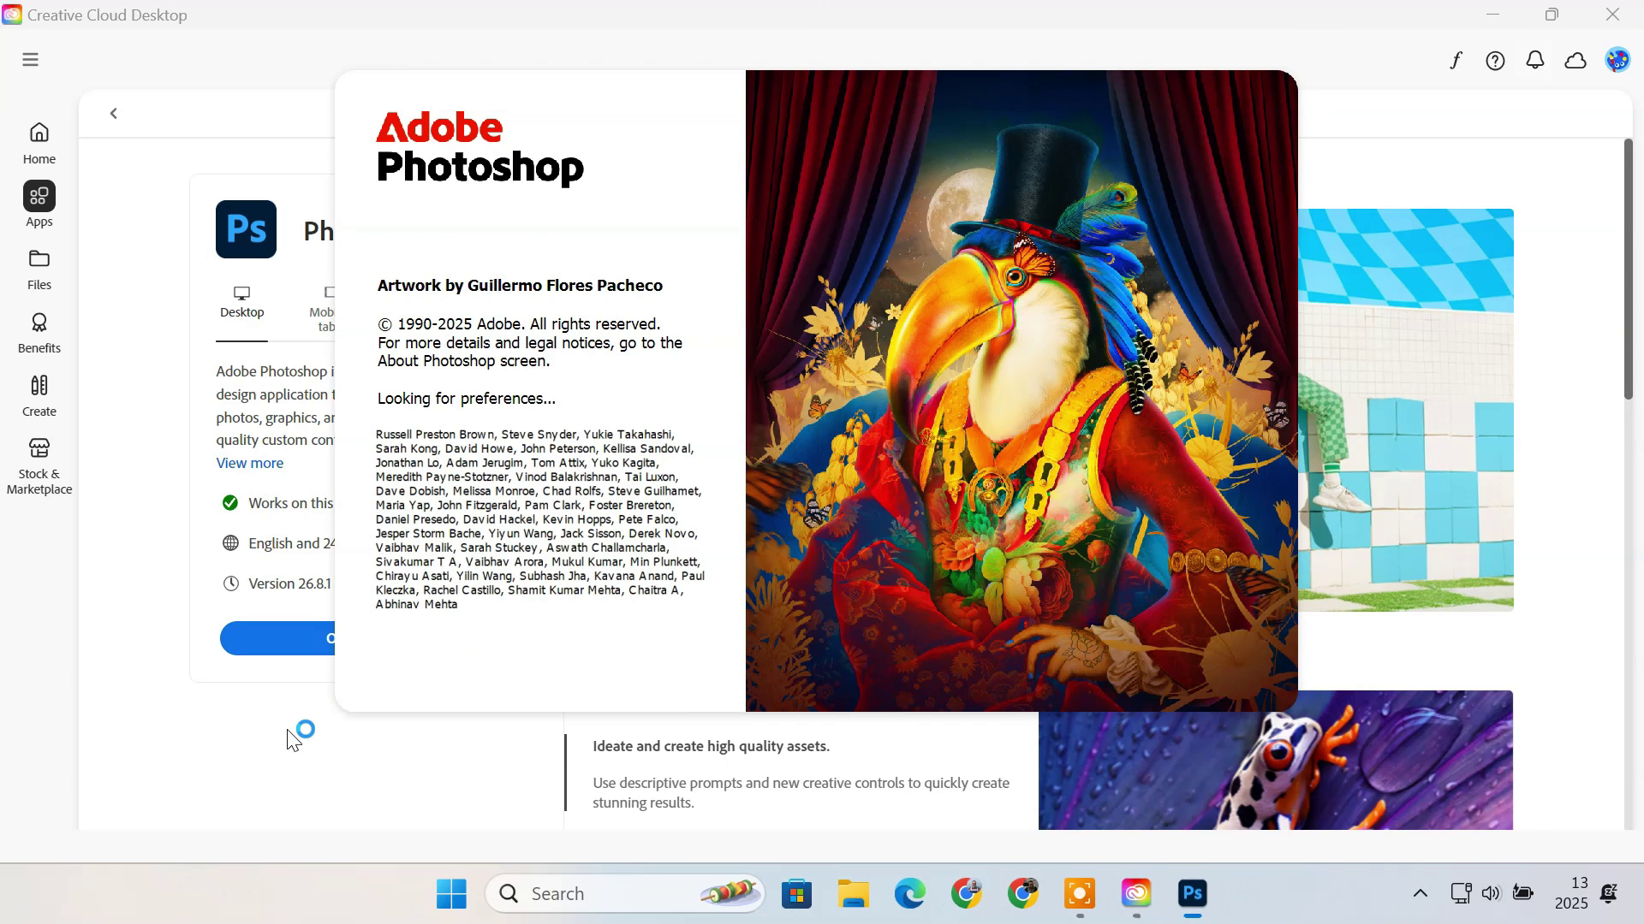
left_click(1613, 15)
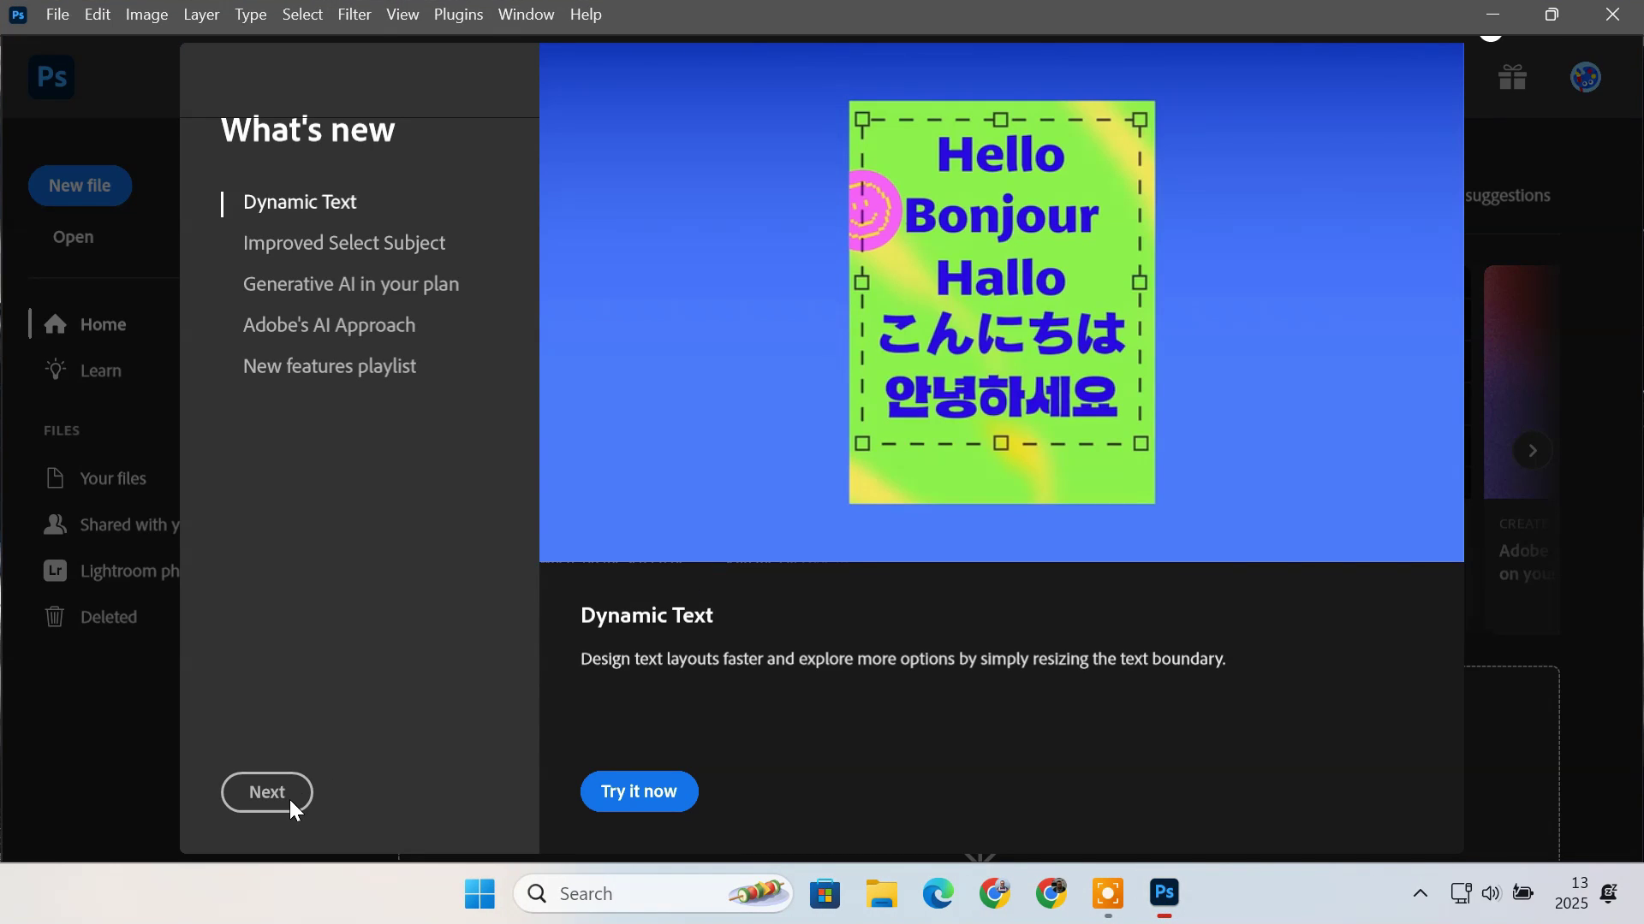
left_click(290, 802)
left_click(290, 803)
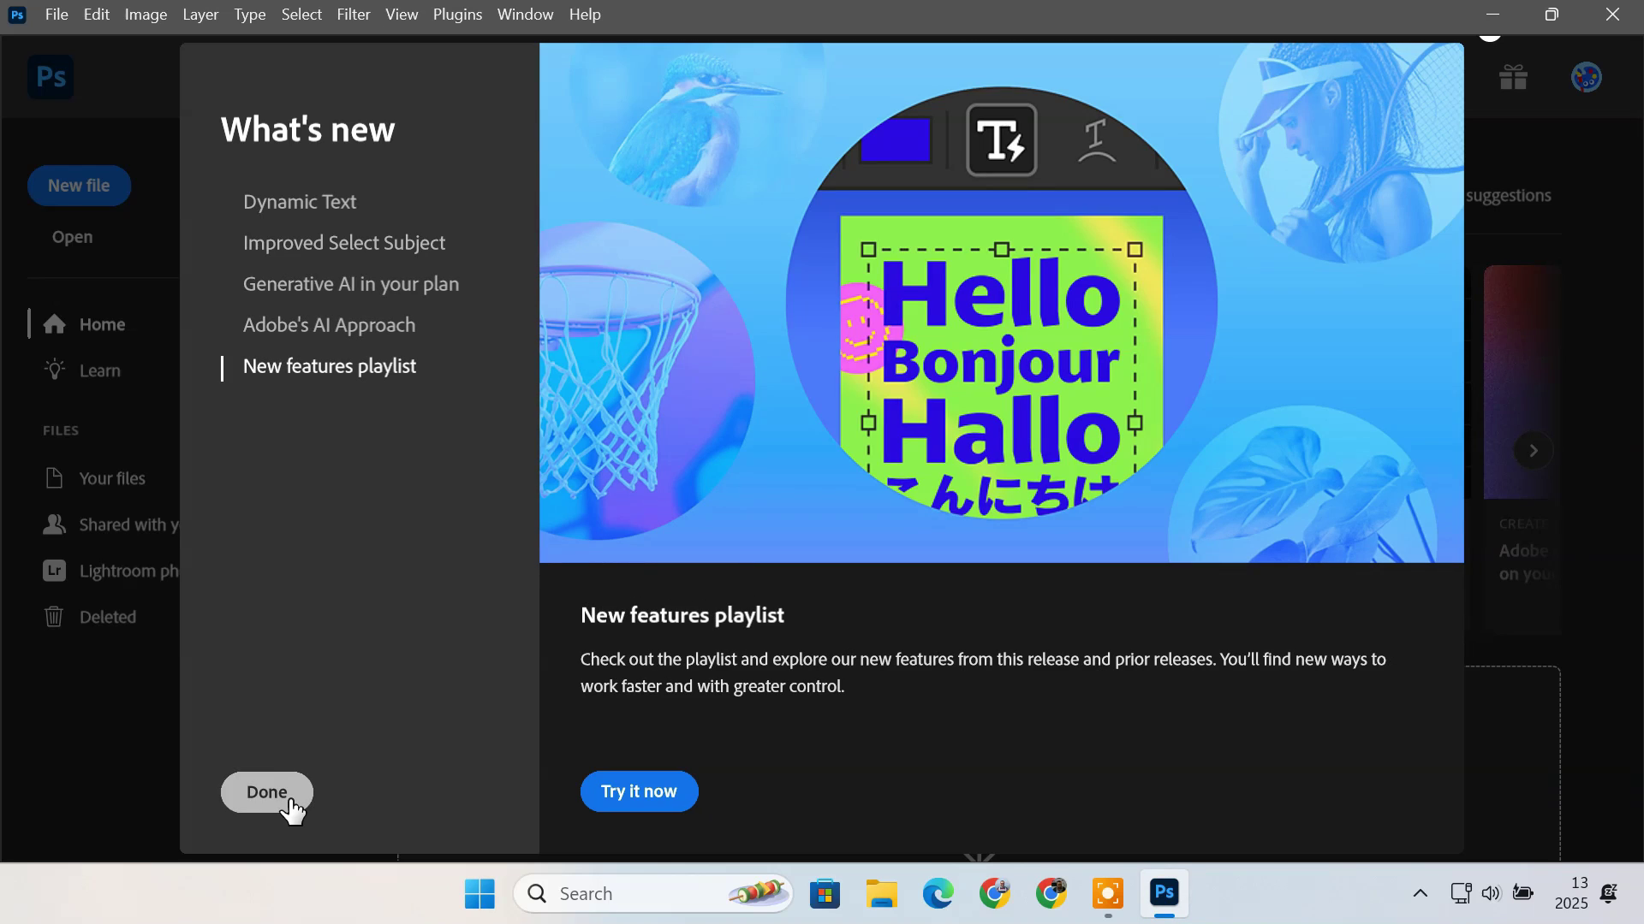
left_click(290, 802)
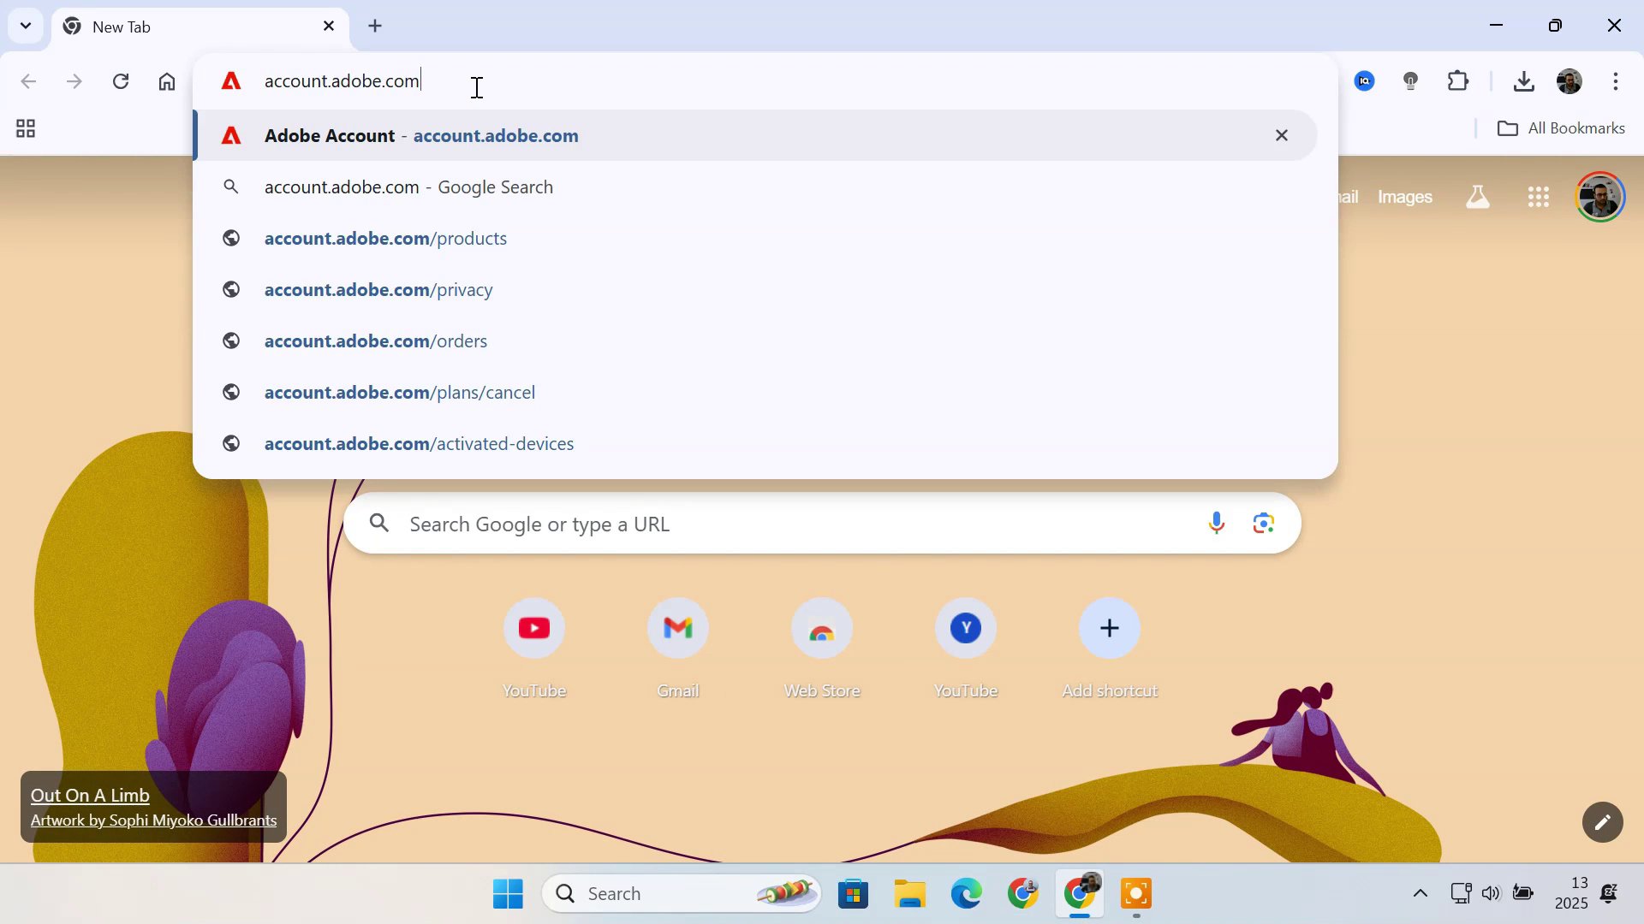
Go to account.adobe.com and highlight the All Apps trial price of ₹499.00/mo.
key("Return")
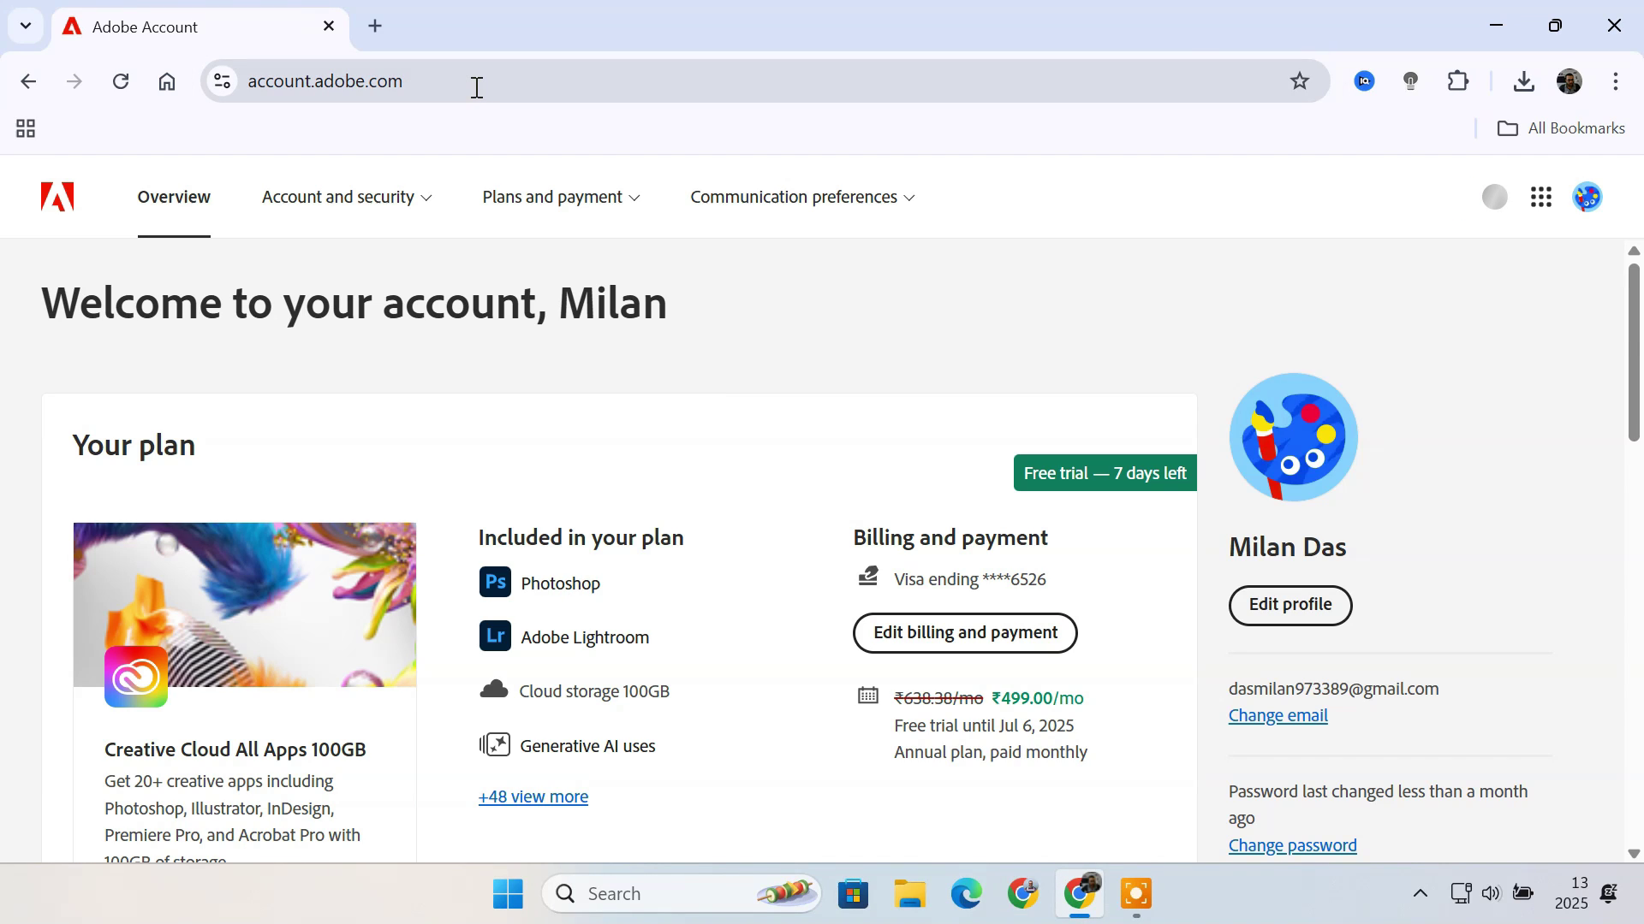
left_click_drag(986, 698, 1087, 703)
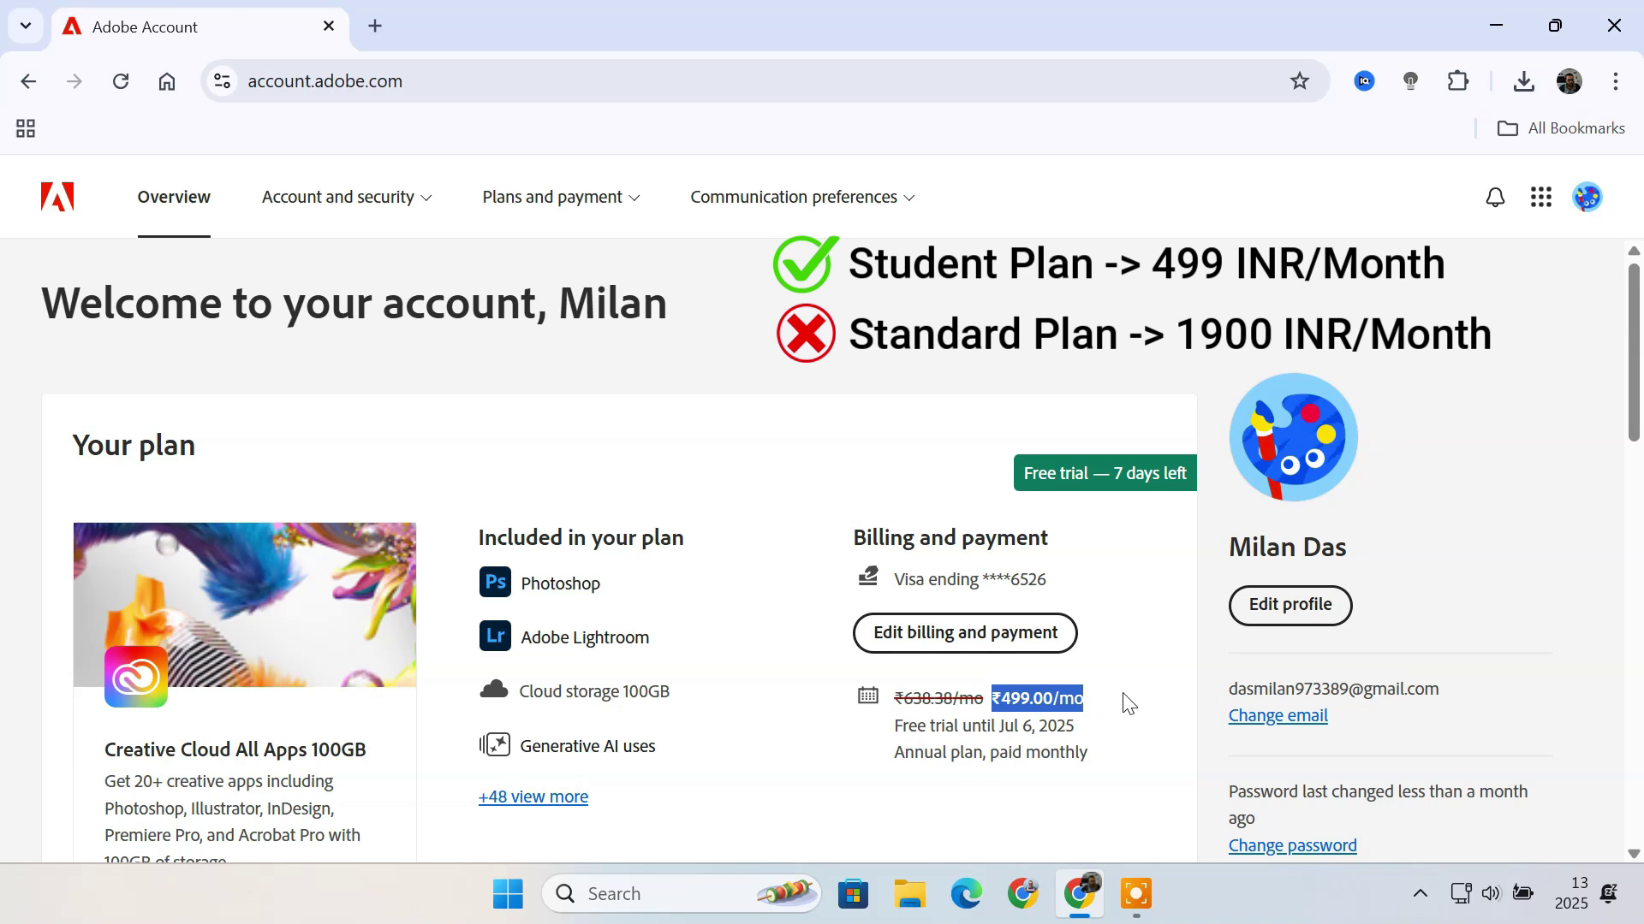
left_click(1128, 704)
Review the Manage plan options, then close them and return to the account overview.
scroll(1147, 698, "down", 3)
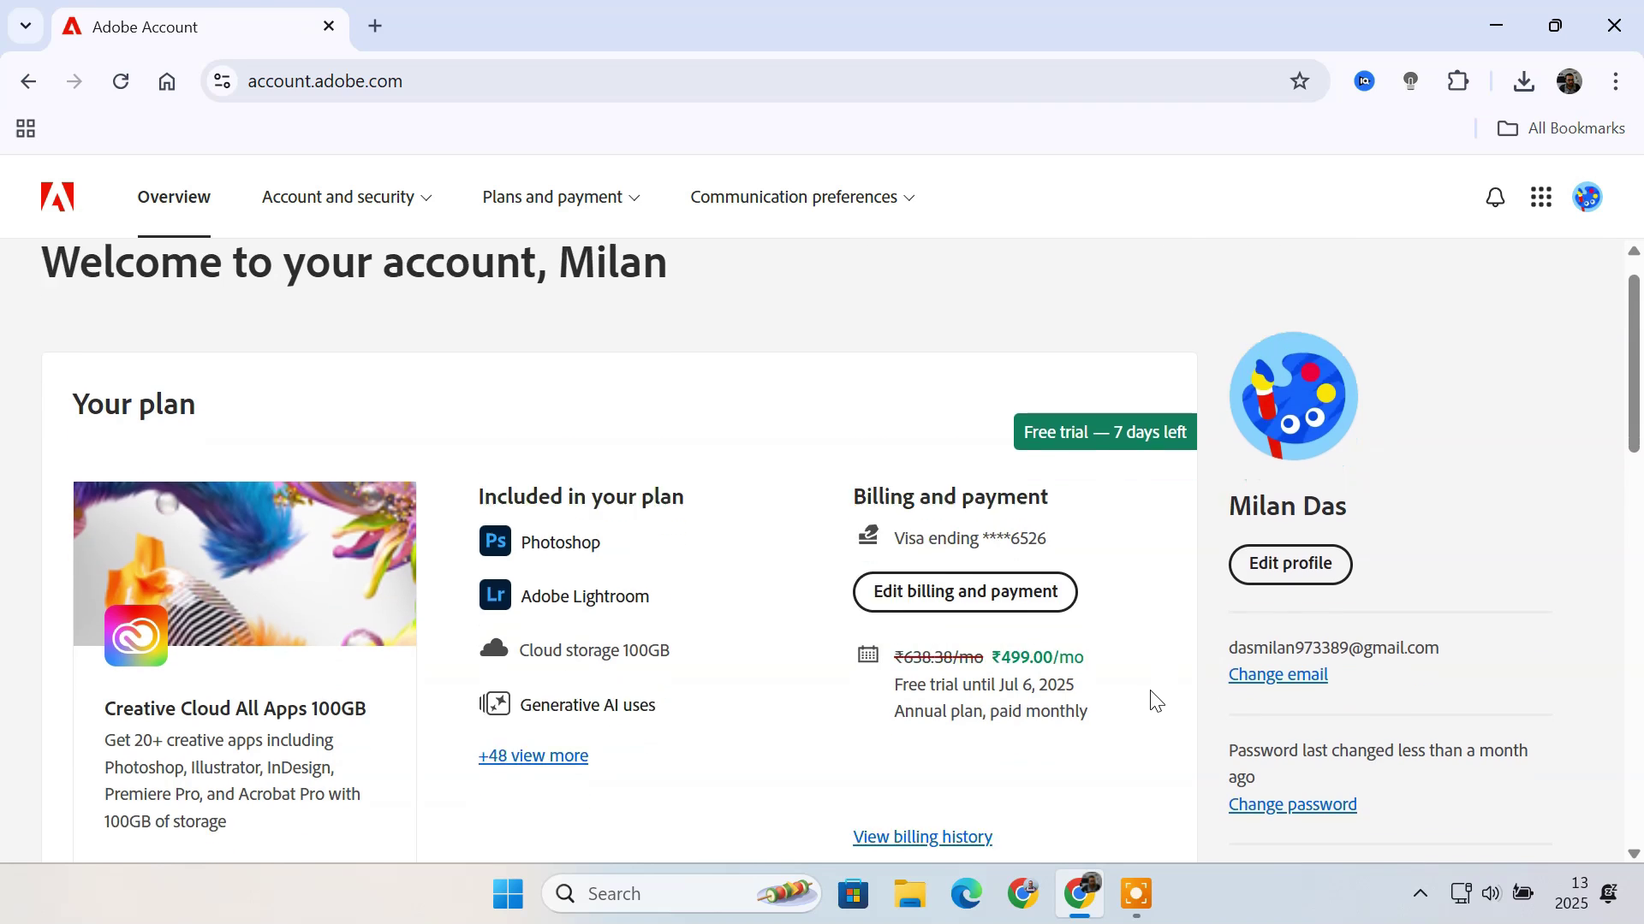
left_click(203, 719)
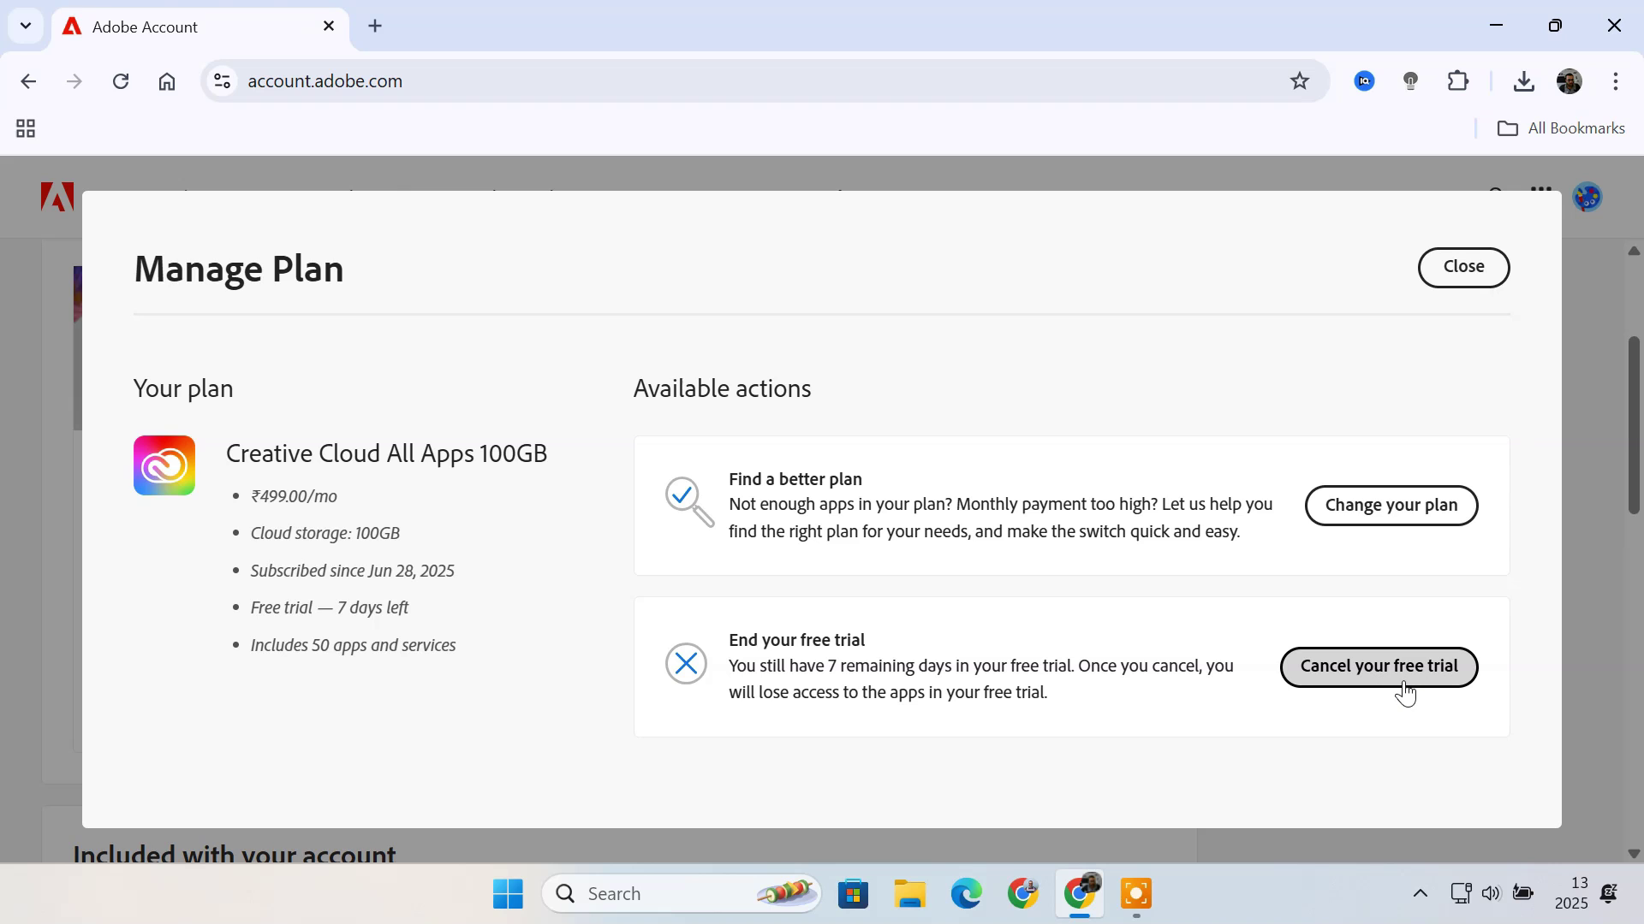
left_click(1486, 281)
scroll(1196, 508, "up", 3)
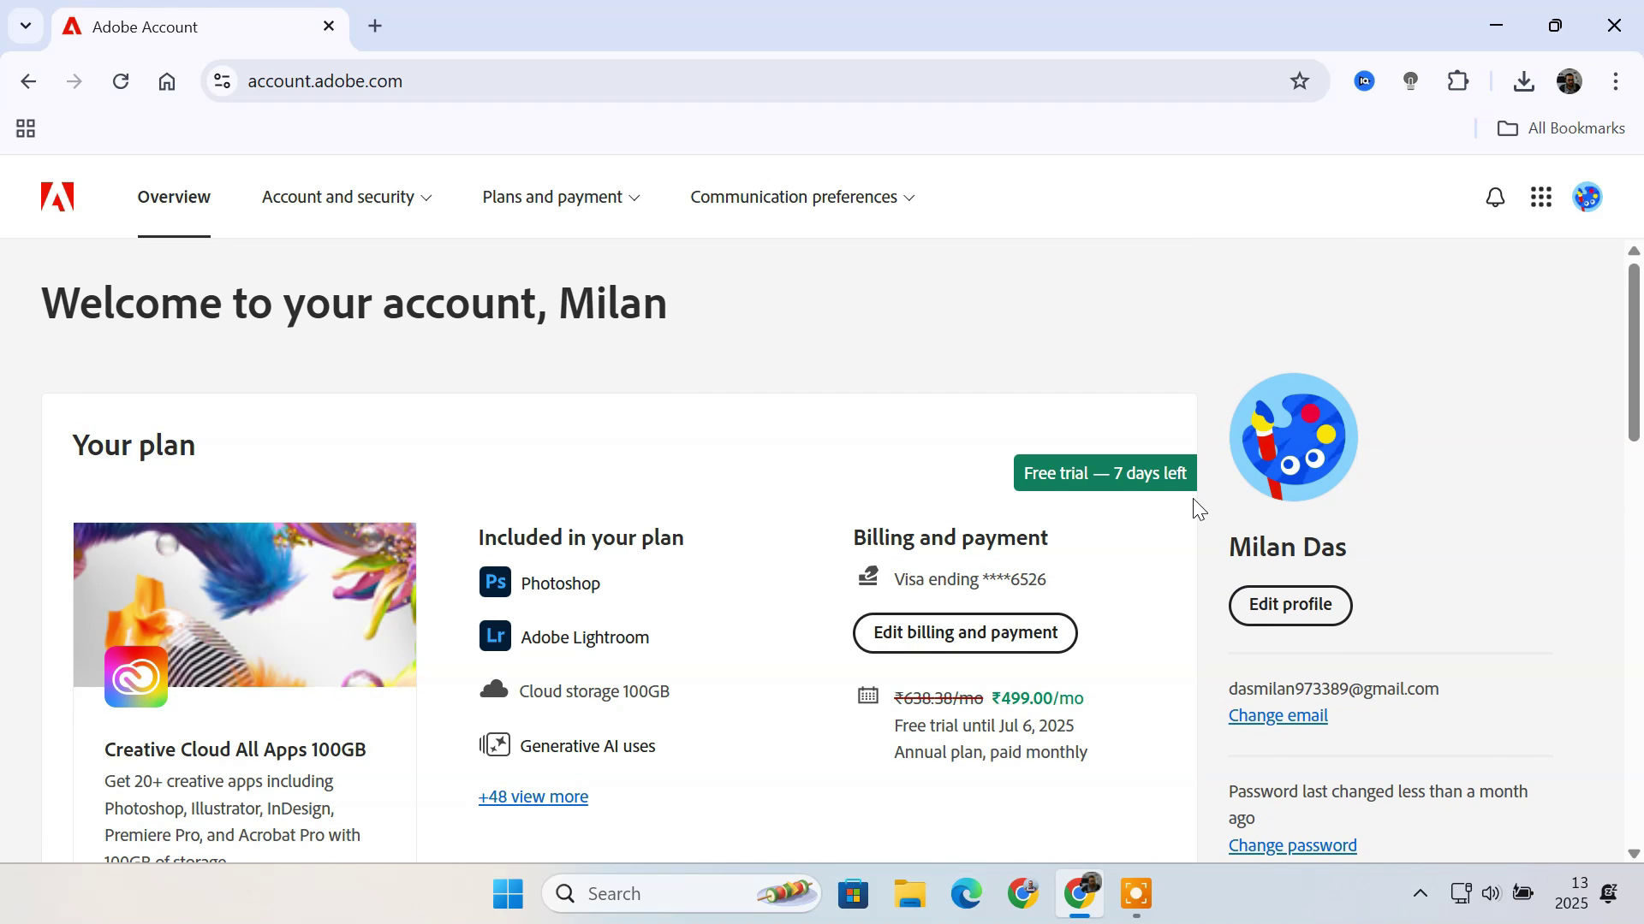